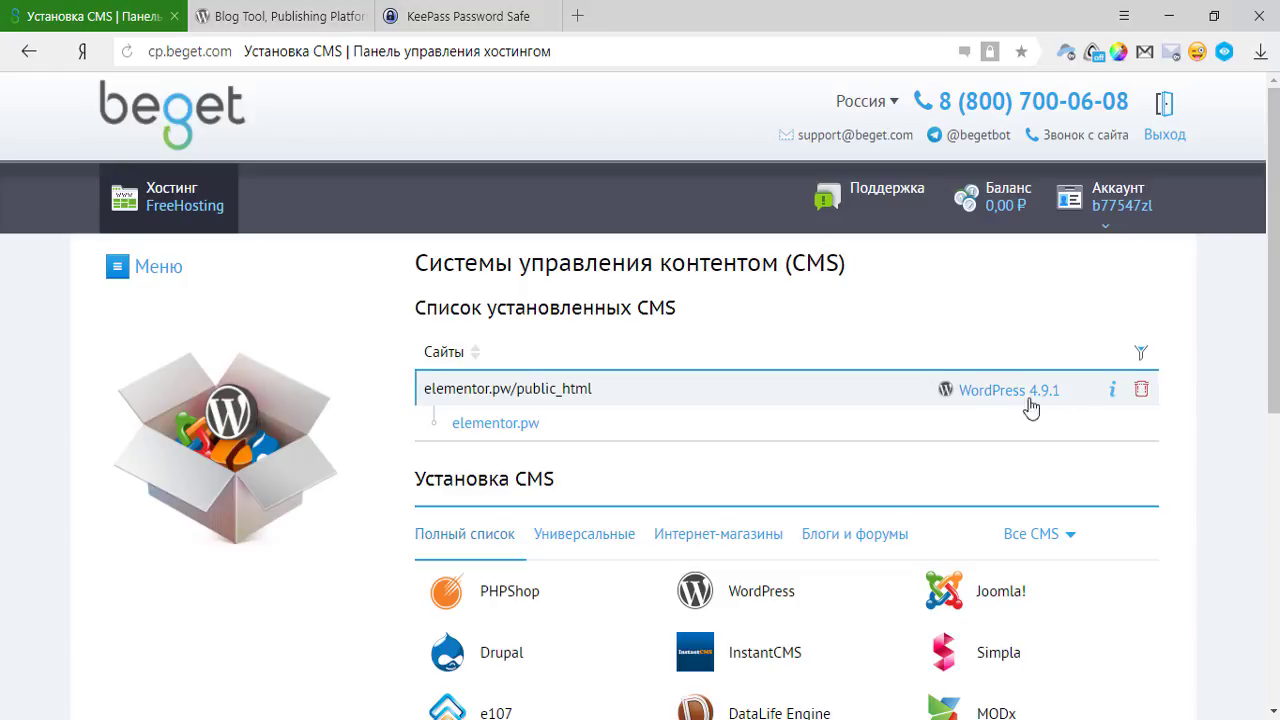
Open the WordPress installation details and preview the new elementor.pw site.
{"action": "left_click", "coordinate": [1112, 396]}
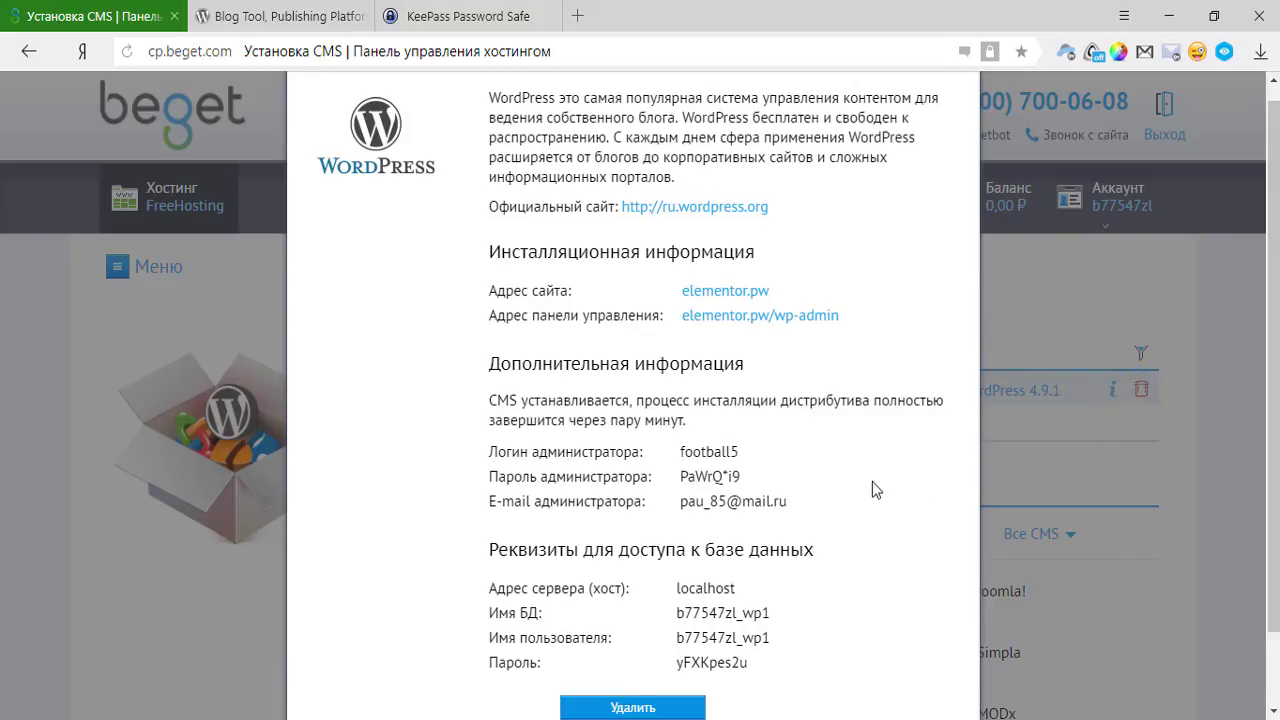
{"action": "scroll", "coordinate": [888, 490], "scroll_direction": "down", "scroll_amount": 1}
{"action": "scroll", "coordinate": [901, 494], "scroll_direction": "up", "scroll_amount": 1}
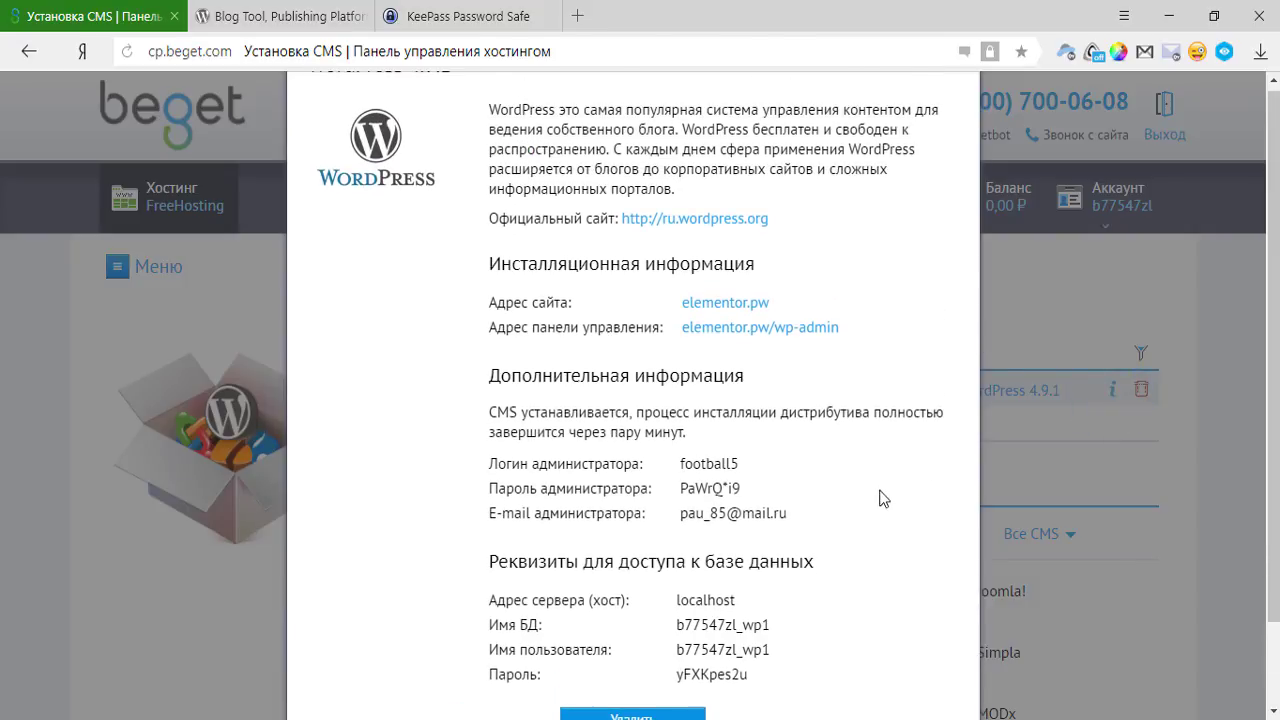
{"action": "left_click", "coordinate": [715, 312]}
{"action": "scroll", "coordinate": [740, 410], "scroll_direction": "down", "scroll_amount": 3}
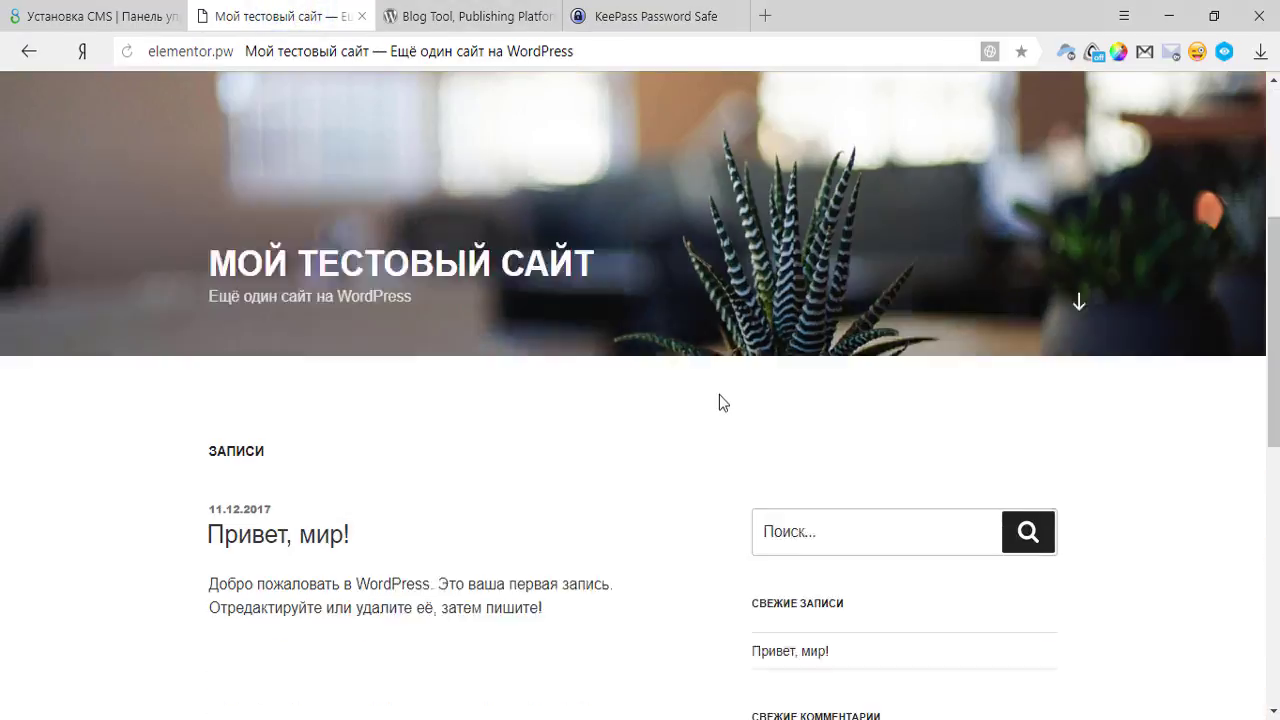
{"action": "scroll", "coordinate": [723, 400], "scroll_direction": "down", "scroll_amount": 5}
{"action": "scroll", "coordinate": [734, 397], "scroll_direction": "up", "scroll_amount": 7}
{"action": "left_click", "coordinate": [361, 16]}
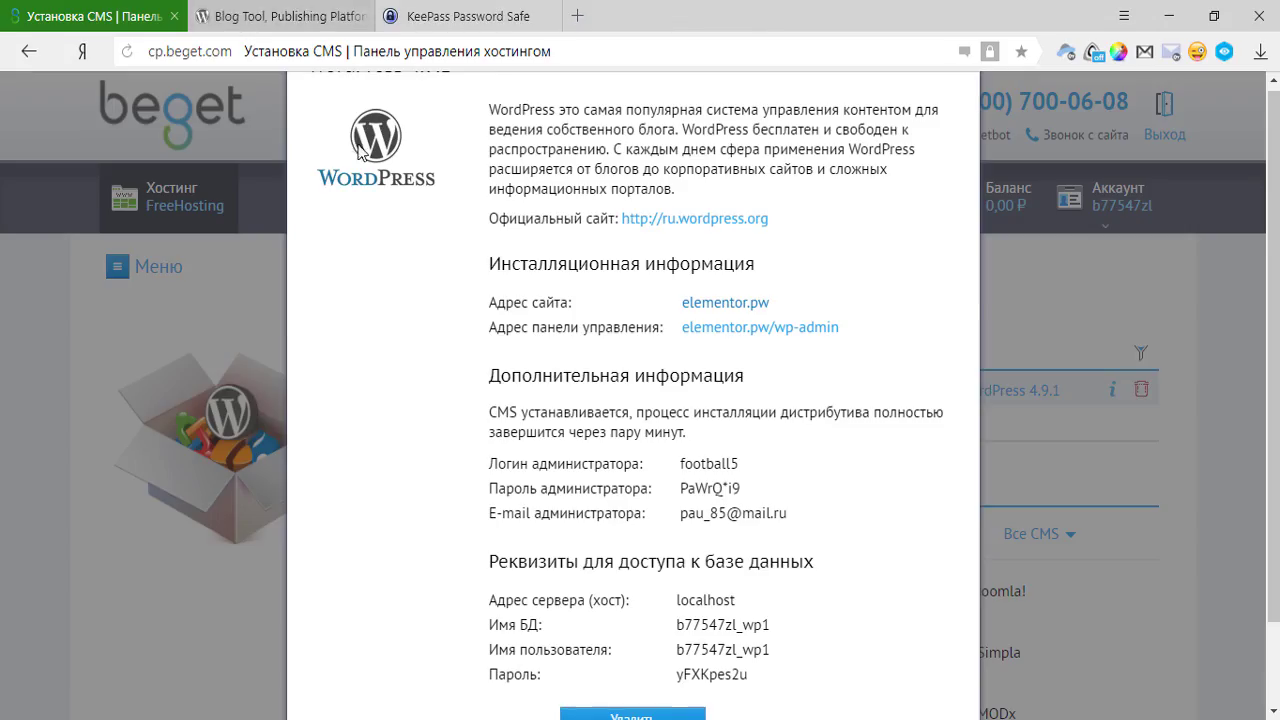
Open the elementor.pw/wp-admin login page in a background tab and check it loaded.
{"action": "middle_click", "coordinate": [765, 337]}
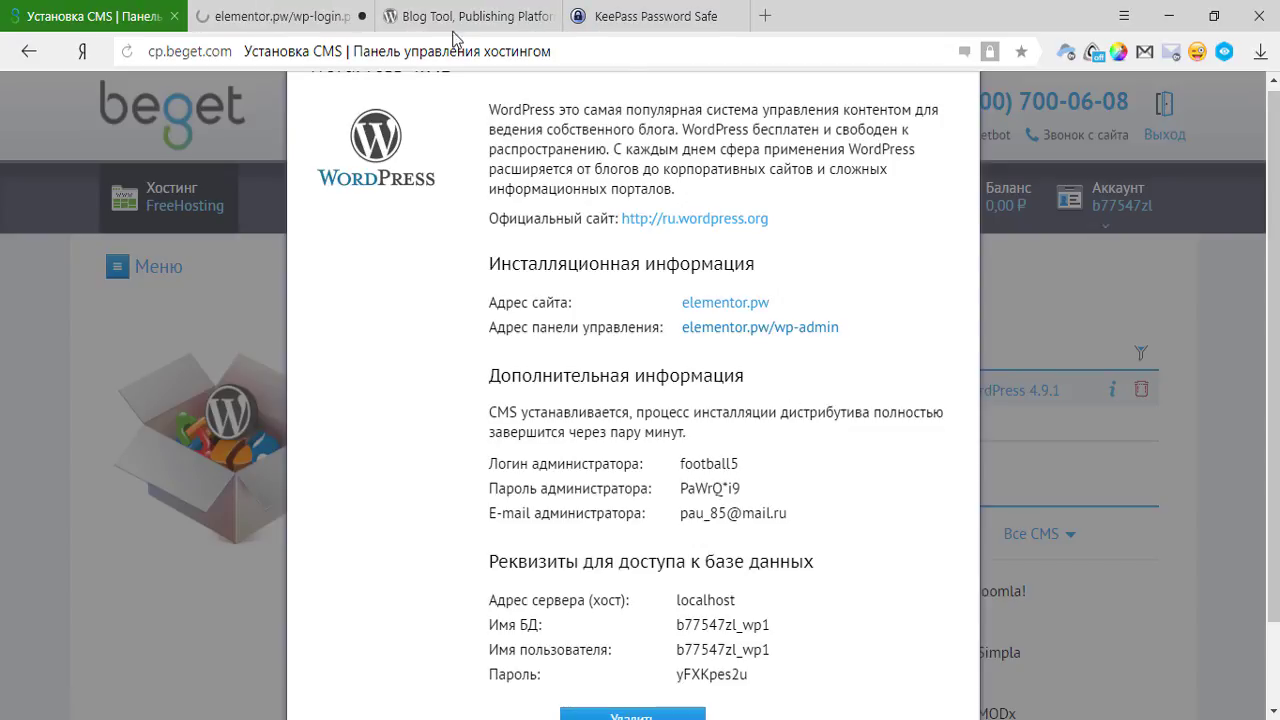
{"action": "left_click", "coordinate": [287, 12]}
{"action": "left_click", "coordinate": [131, 14]}
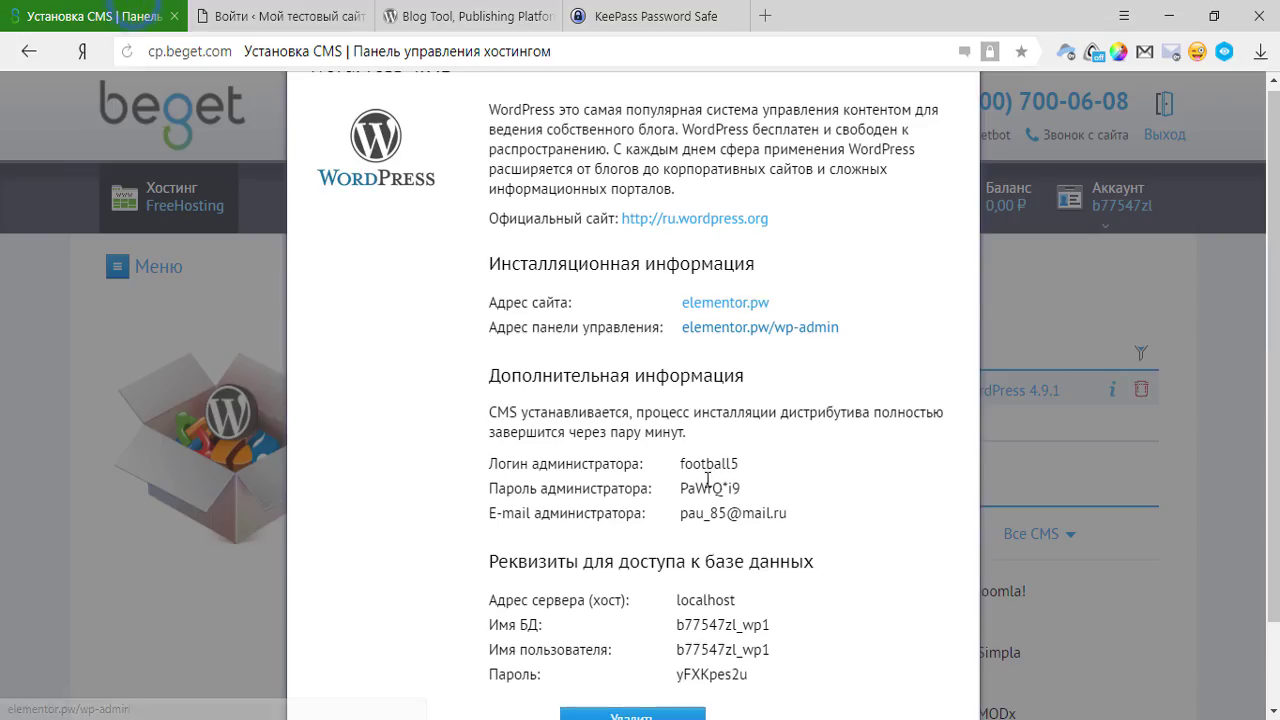
Review the administrator and database credentials, then select the admin login name for copying.
{"action": "scroll", "coordinate": [636, 327], "scroll_direction": "down", "scroll_amount": 1}
{"action": "left_click_drag", "start_coordinate": [676, 368], "coordinate": [697, 396]}
{"action": "left_click_drag", "start_coordinate": [790, 414], "coordinate": [684, 366]}
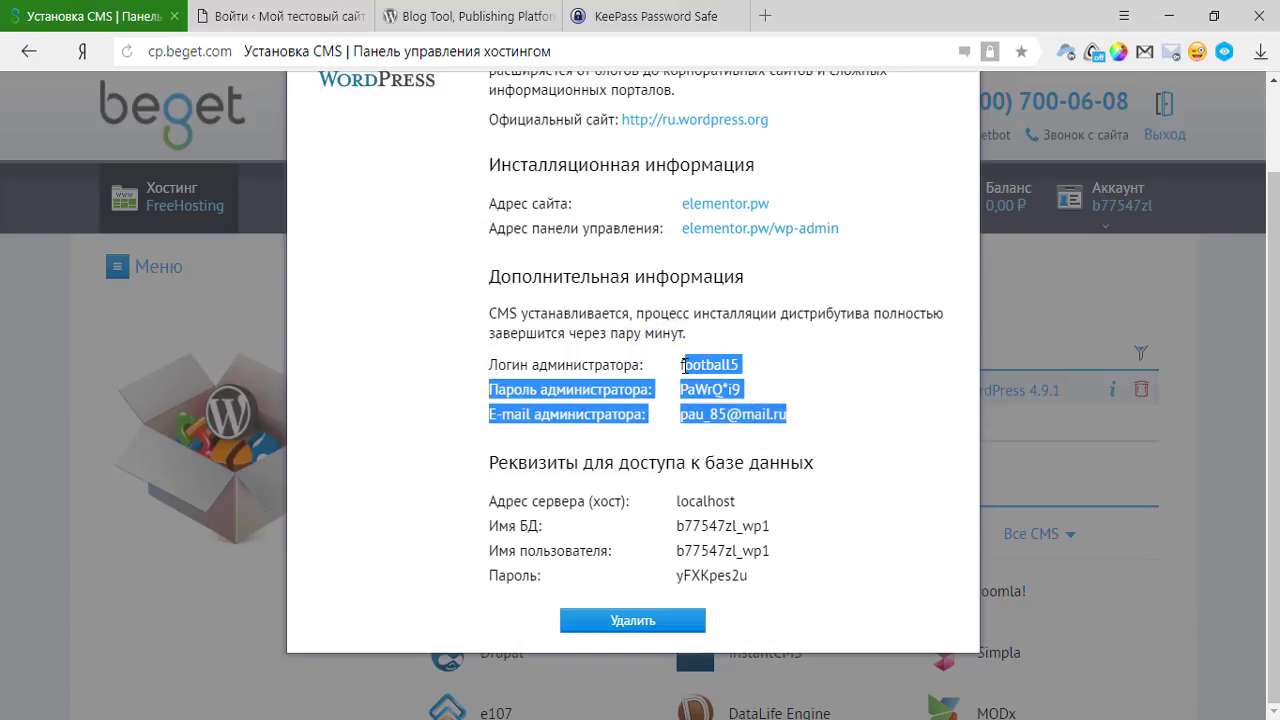
{"action": "left_click", "coordinate": [851, 445]}
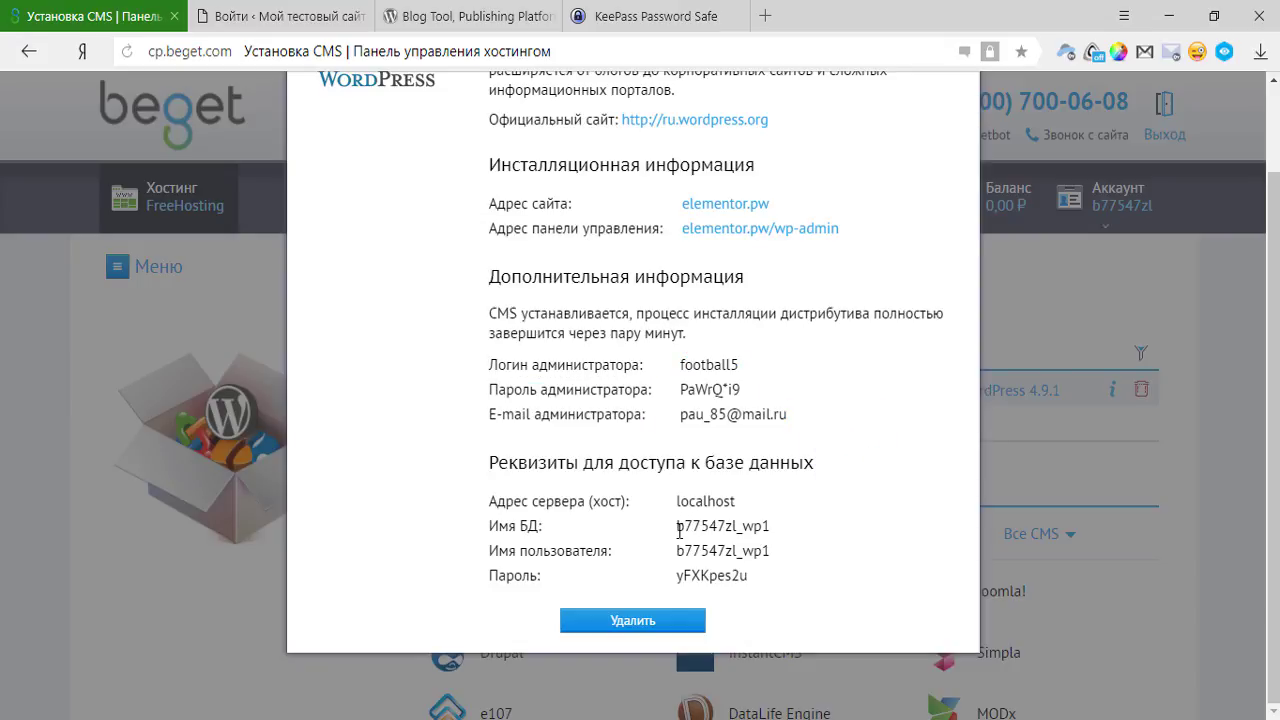
{"action": "left_click_drag", "start_coordinate": [679, 526], "coordinate": [700, 585]}
{"action": "left_click", "coordinate": [794, 537]}
{"action": "left_click_drag", "start_coordinate": [750, 551], "coordinate": [823, 580]}
{"action": "left_click", "coordinate": [760, 552]}
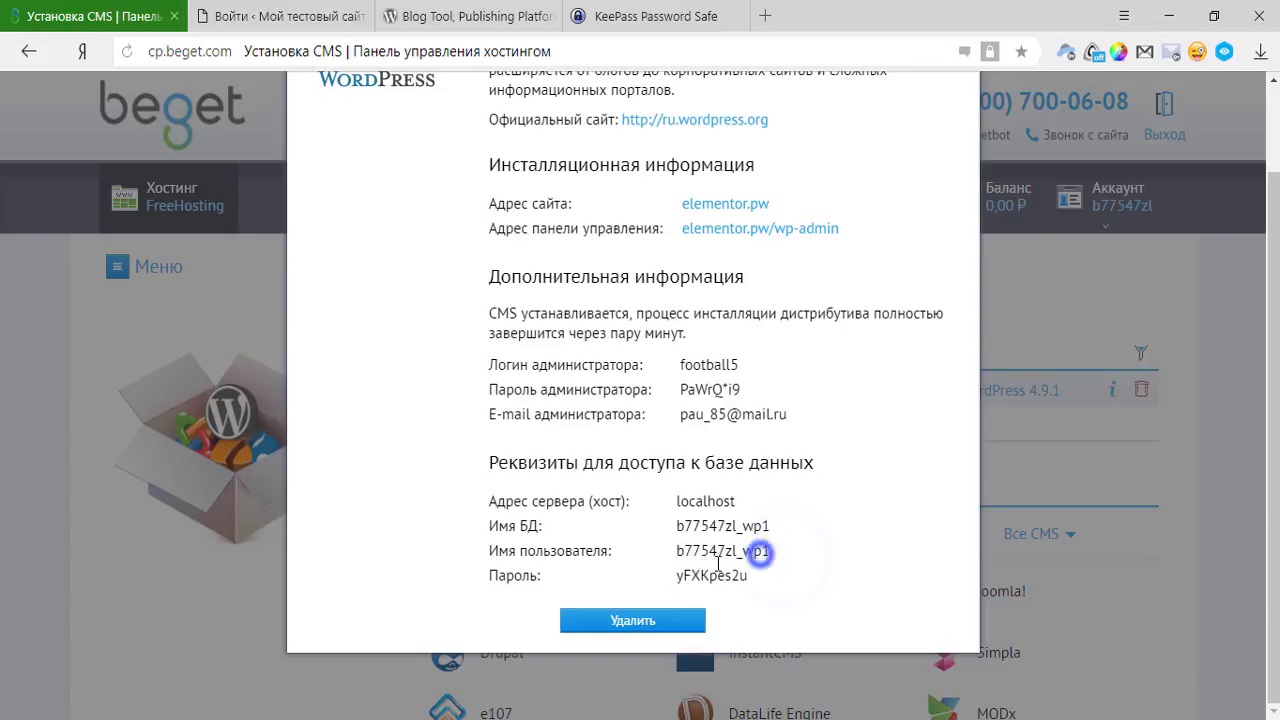
{"action": "scroll", "coordinate": [718, 563], "scroll_direction": "up", "scroll_amount": 1}
{"action": "double_click", "coordinate": [726, 462]}
{"action": "key", "text": "ctrl+c"}
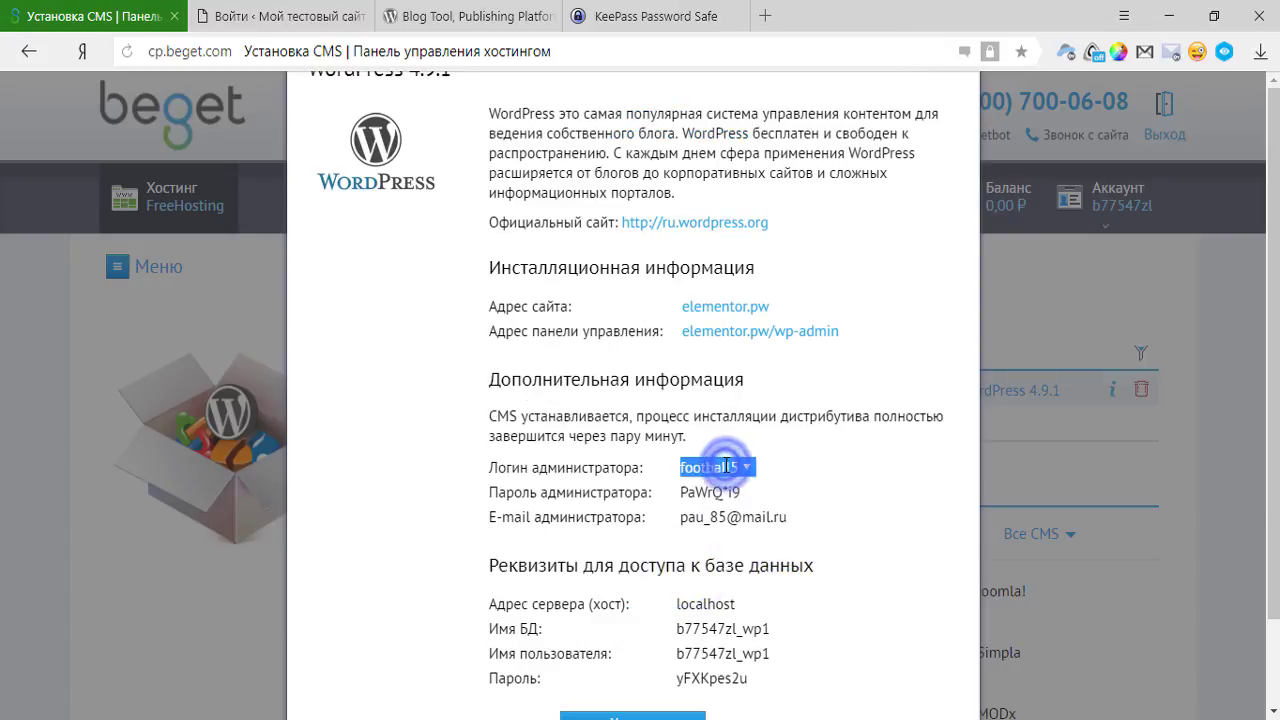
Paste the administrator login and password from the installation details into the WordPress login form.
{"action": "left_click", "coordinate": [330, 16]}
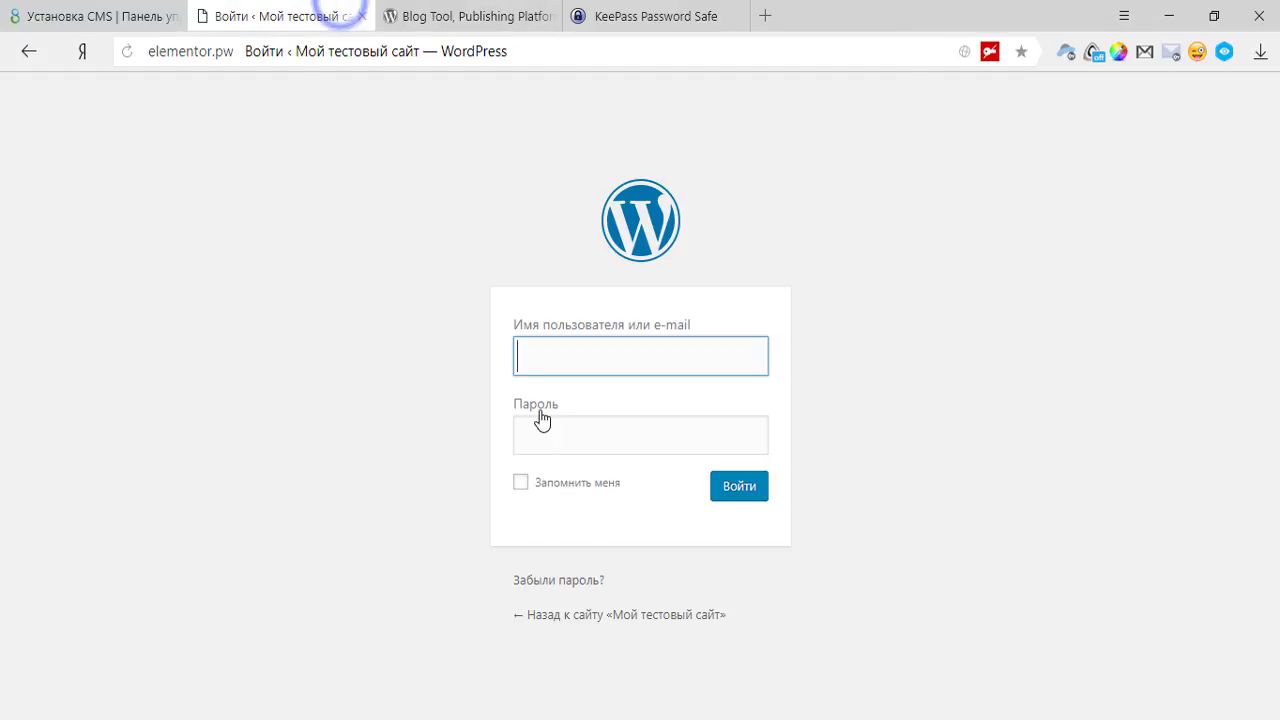
{"action": "key", "text": "ctrl+v"}
{"action": "key", "text": "Tab"}
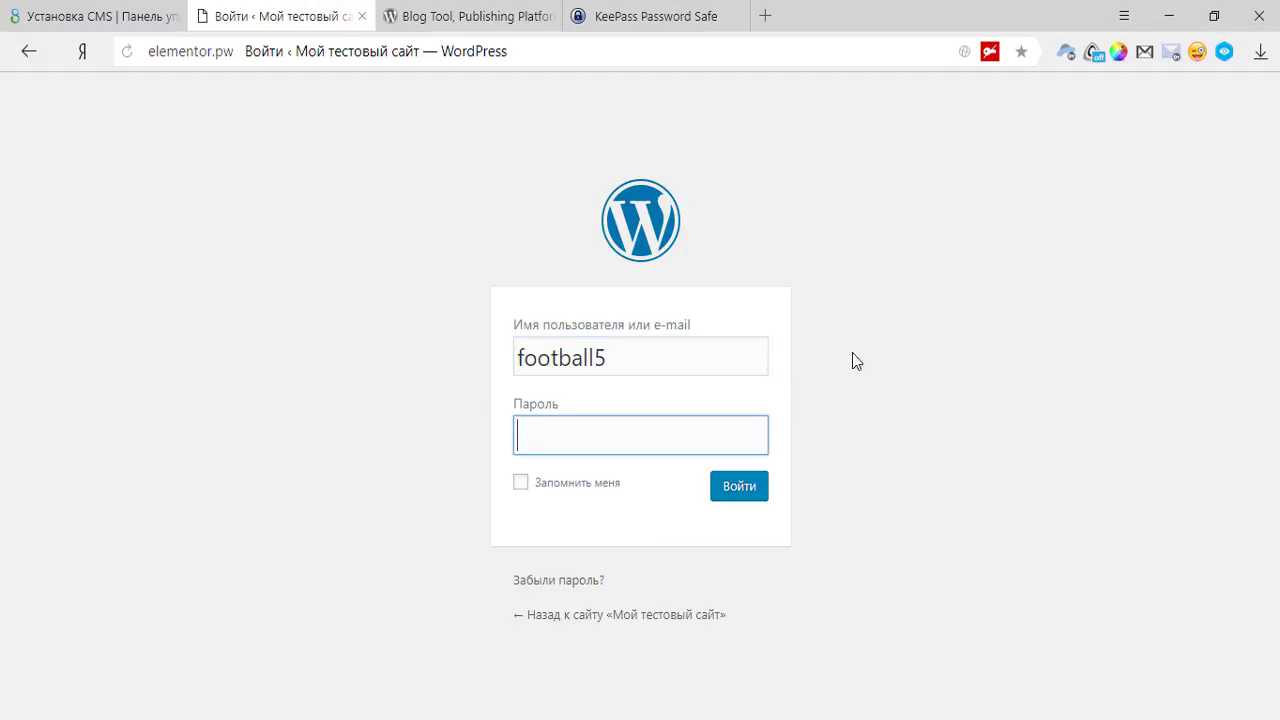
{"action": "left_click", "coordinate": [95, 16]}
{"action": "double_click", "coordinate": [734, 490]}
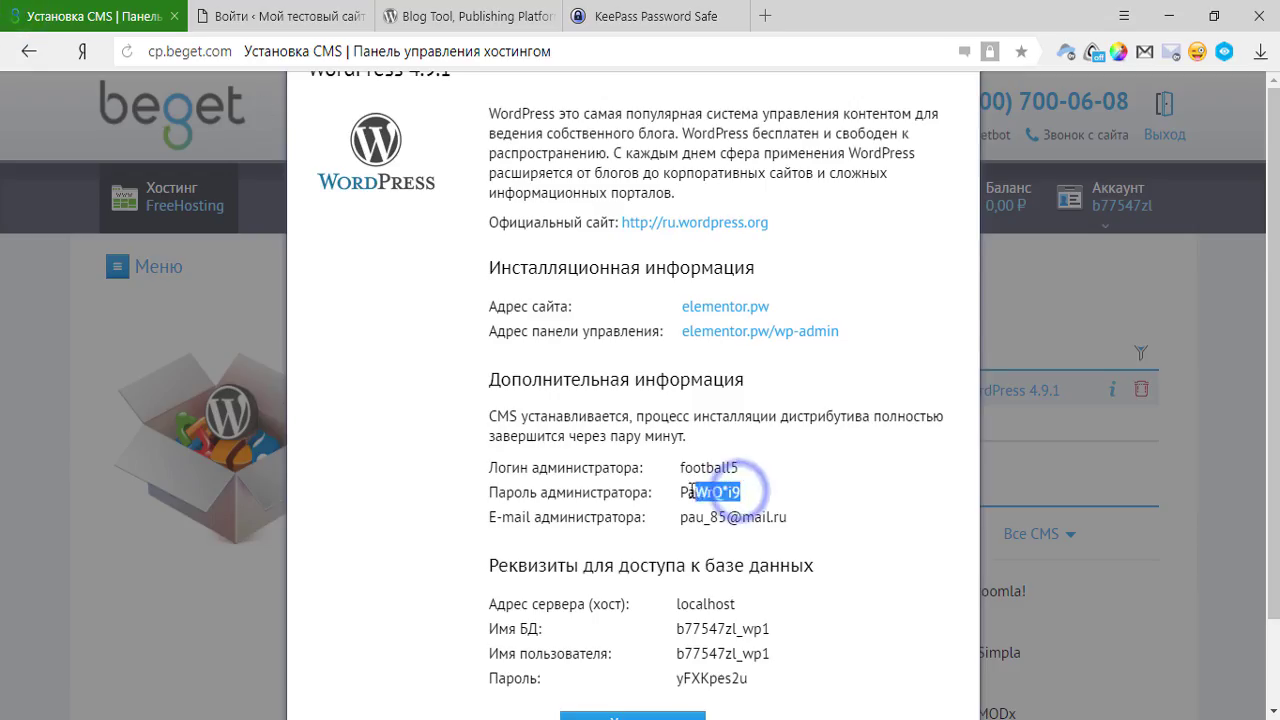
{"action": "left_click", "coordinate": [320, 16]}
{"action": "key", "text": "ctrl+v"}
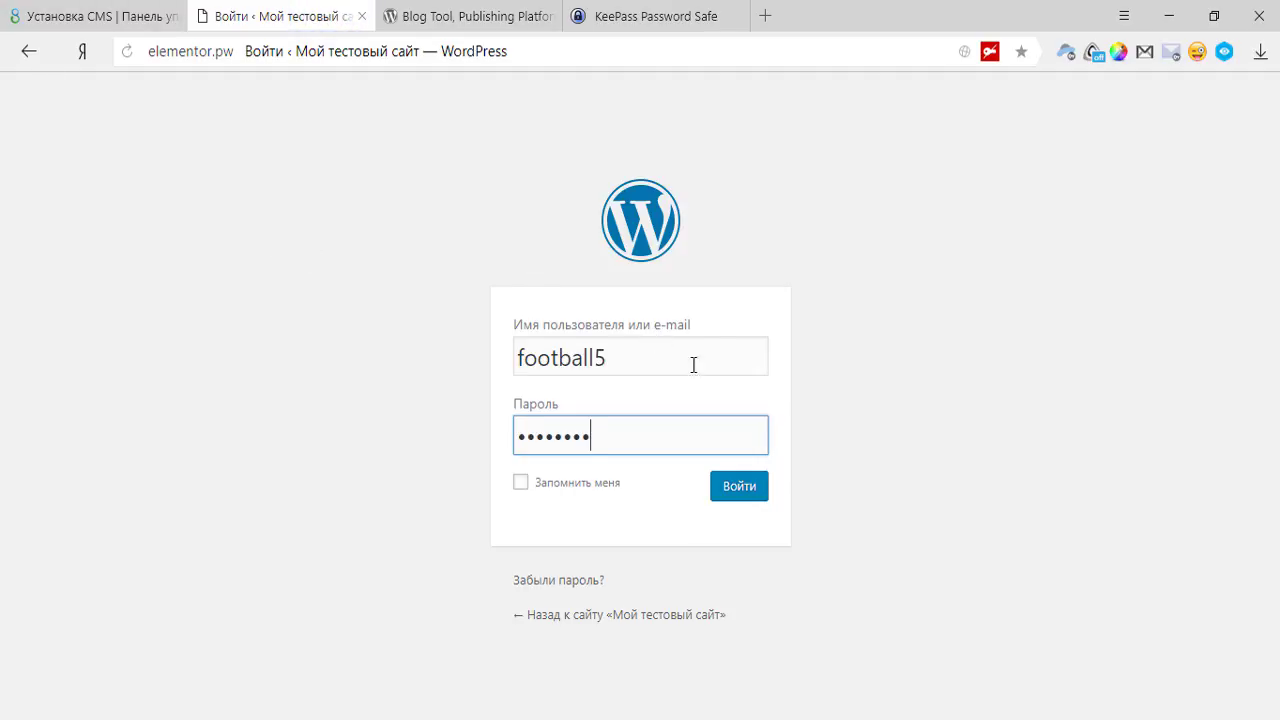
Tick Запомнить меня, sign in to the dashboard, then close the dashboard tab.
{"action": "left_click", "coordinate": [560, 484]}
{"action": "left_click", "coordinate": [90, 15]}
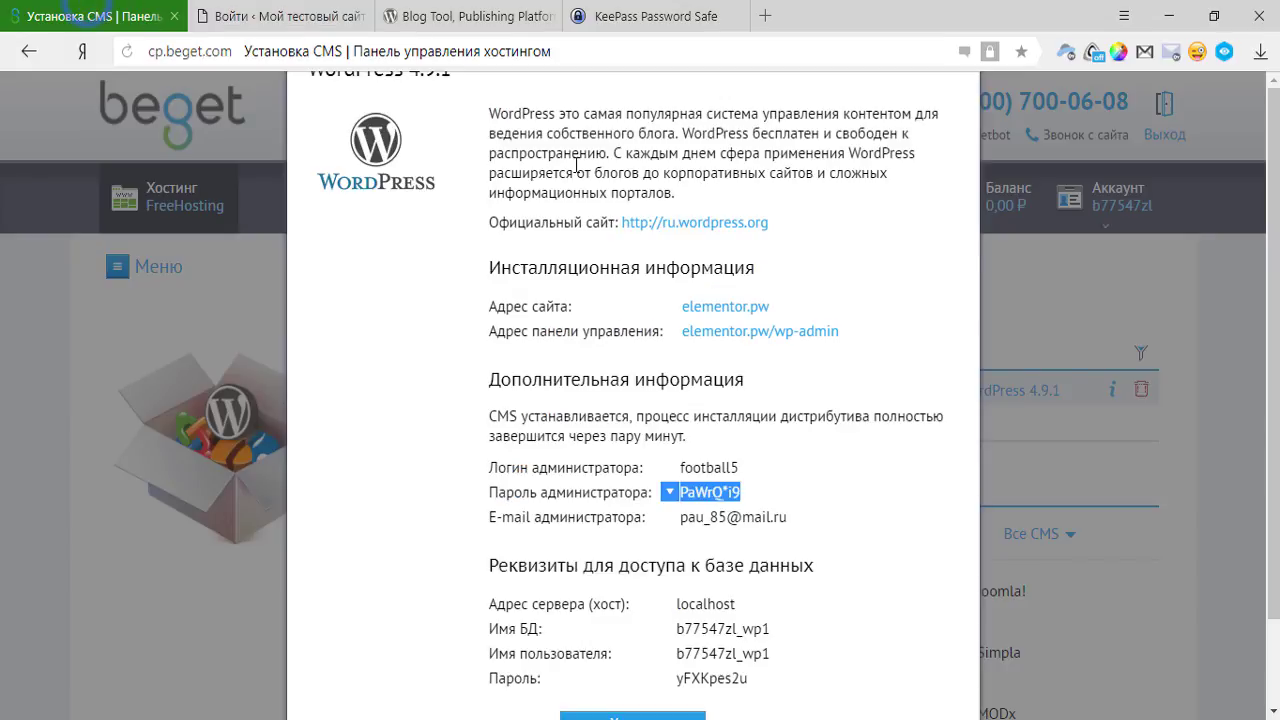
{"action": "left_click", "coordinate": [226, 14]}
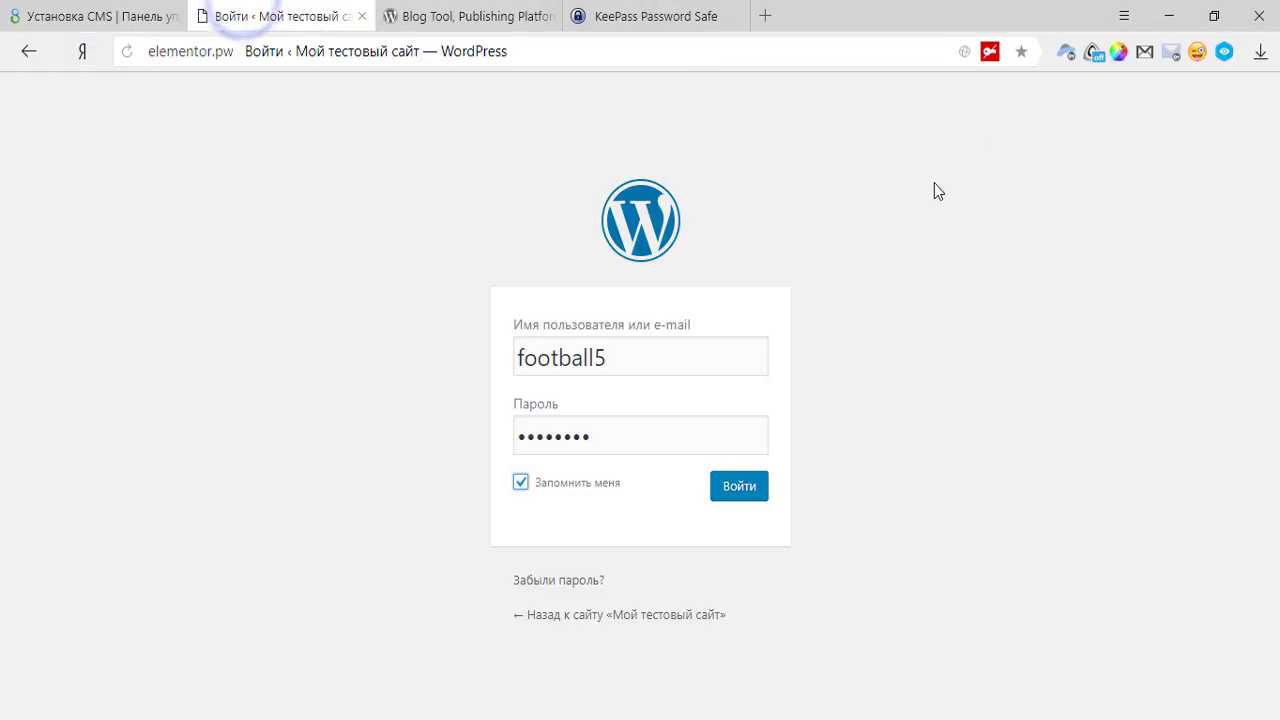
{"action": "left_click", "coordinate": [763, 500]}
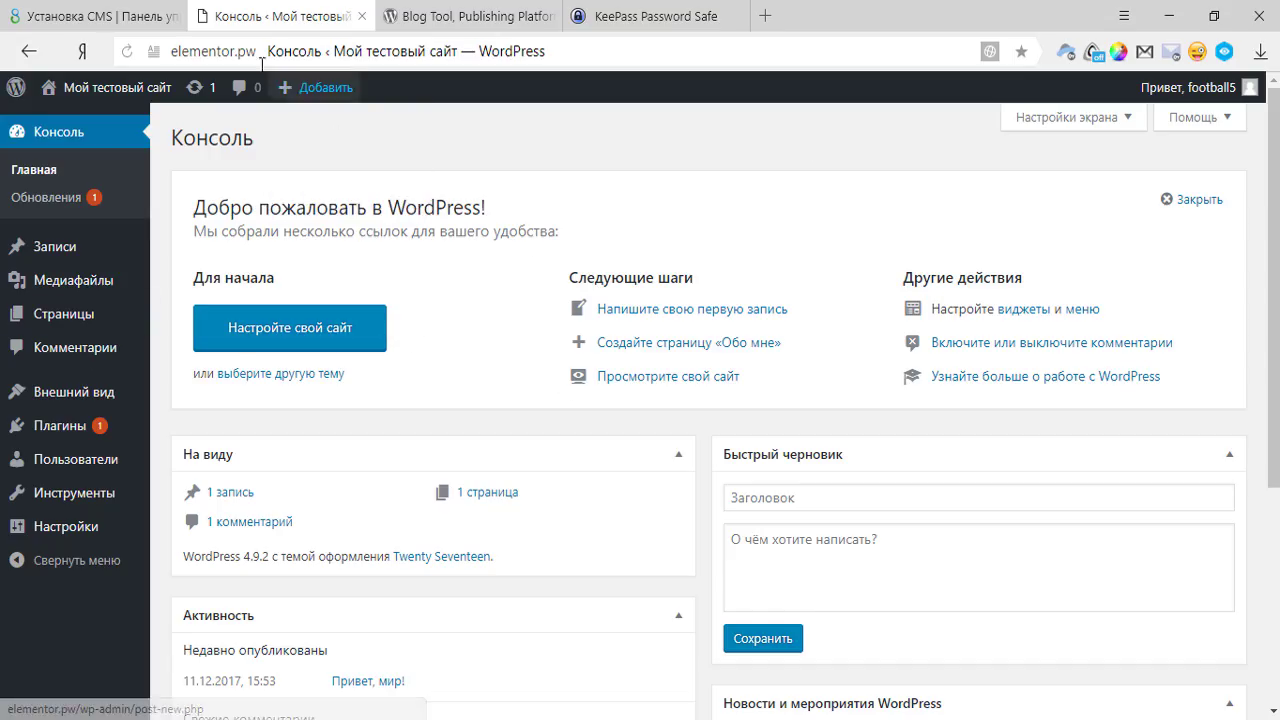
{"action": "middle_click", "coordinate": [243, 28]}
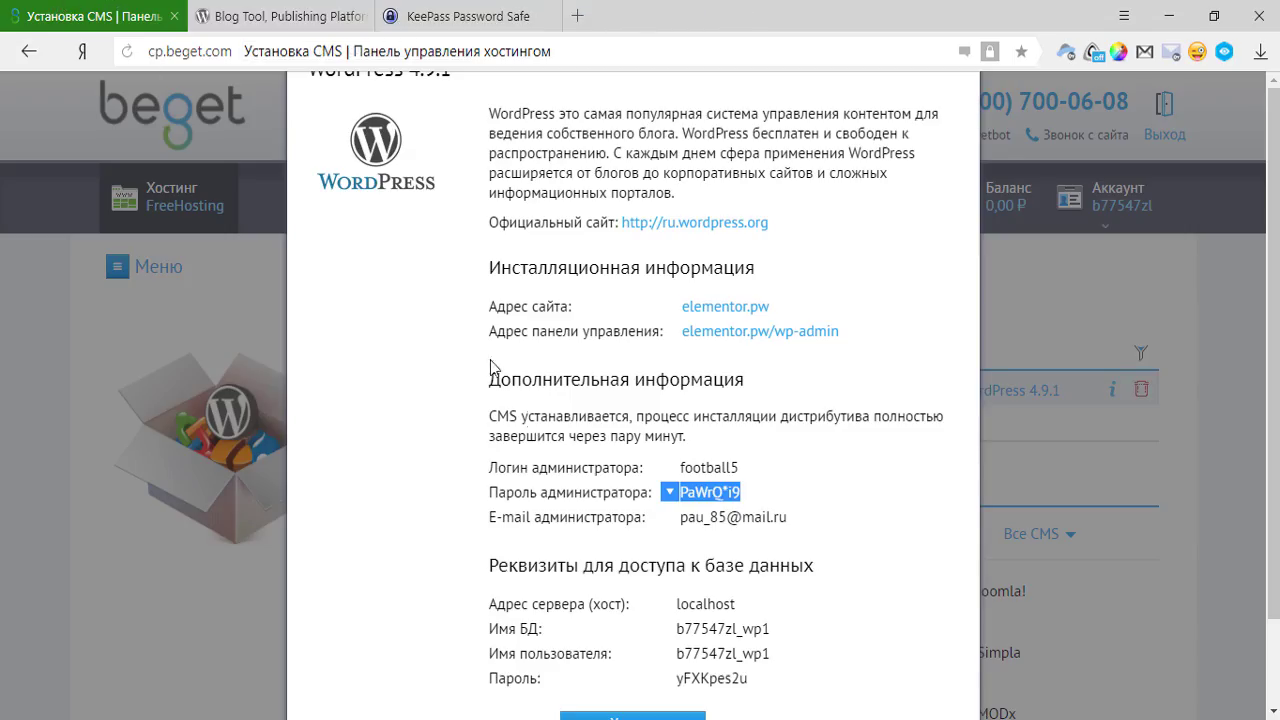
Remove the elementor.pw WordPress installation along with its public_html files and b77547zl_wp1 database.
{"action": "left_click", "coordinate": [1077, 294]}
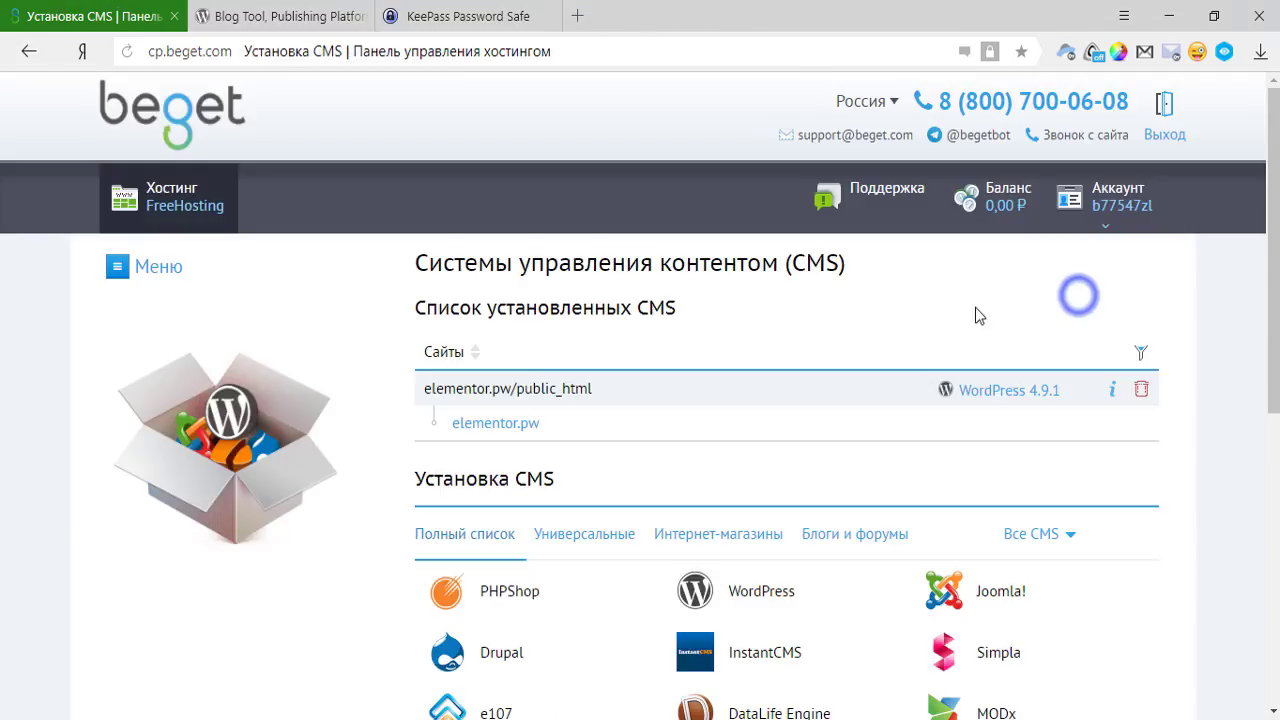
{"action": "left_click", "coordinate": [1105, 389]}
{"action": "scroll", "coordinate": [762, 385], "scroll_direction": "down", "scroll_amount": 2}
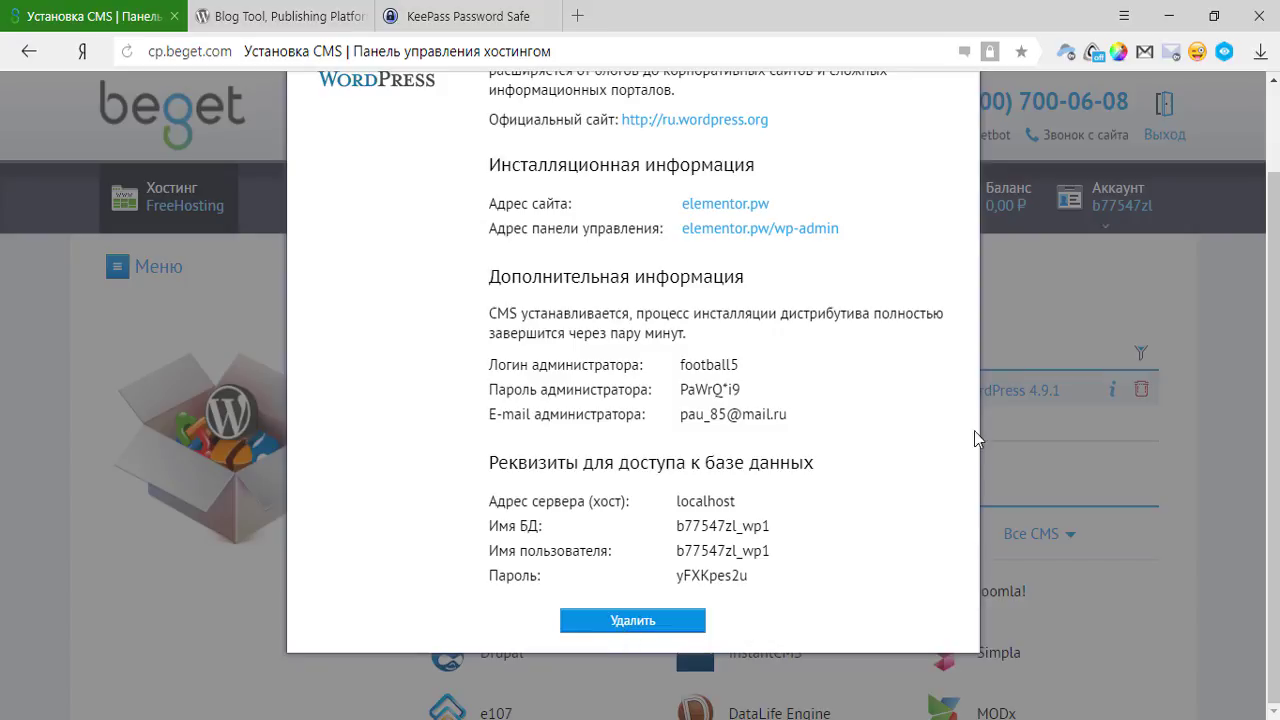
{"action": "left_click", "coordinate": [1137, 292]}
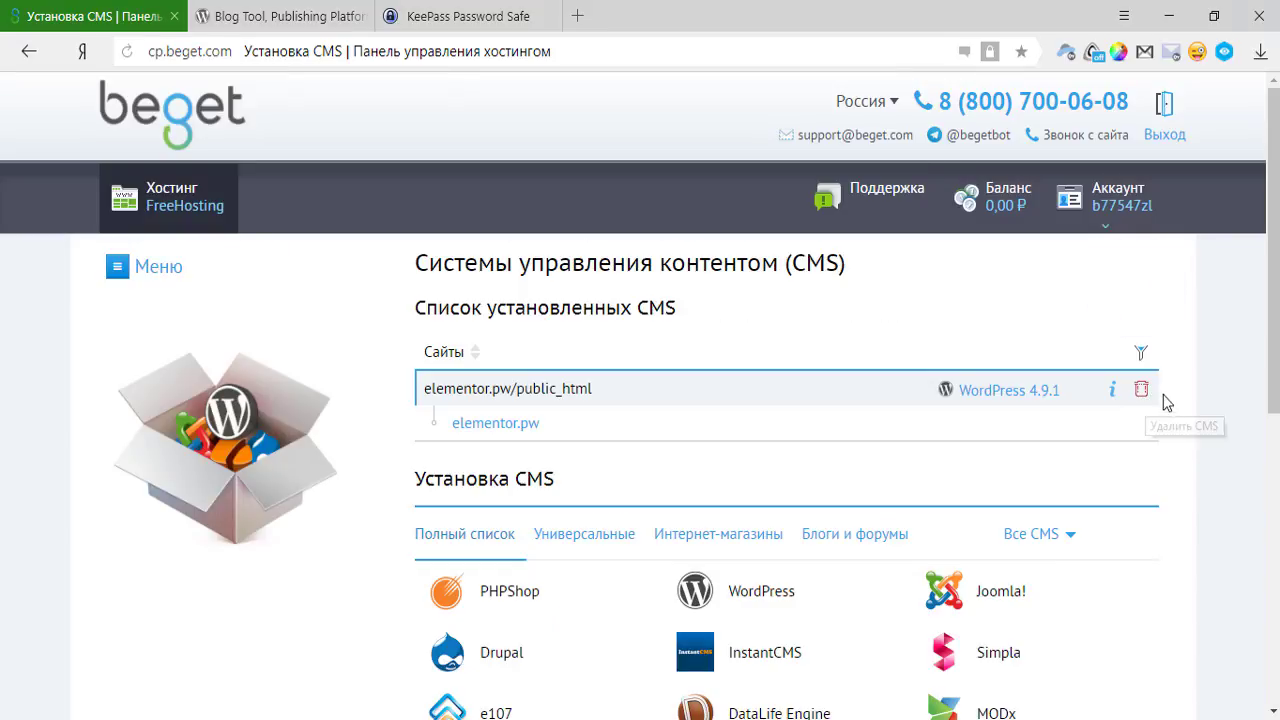
{"action": "left_click", "coordinate": [1142, 390]}
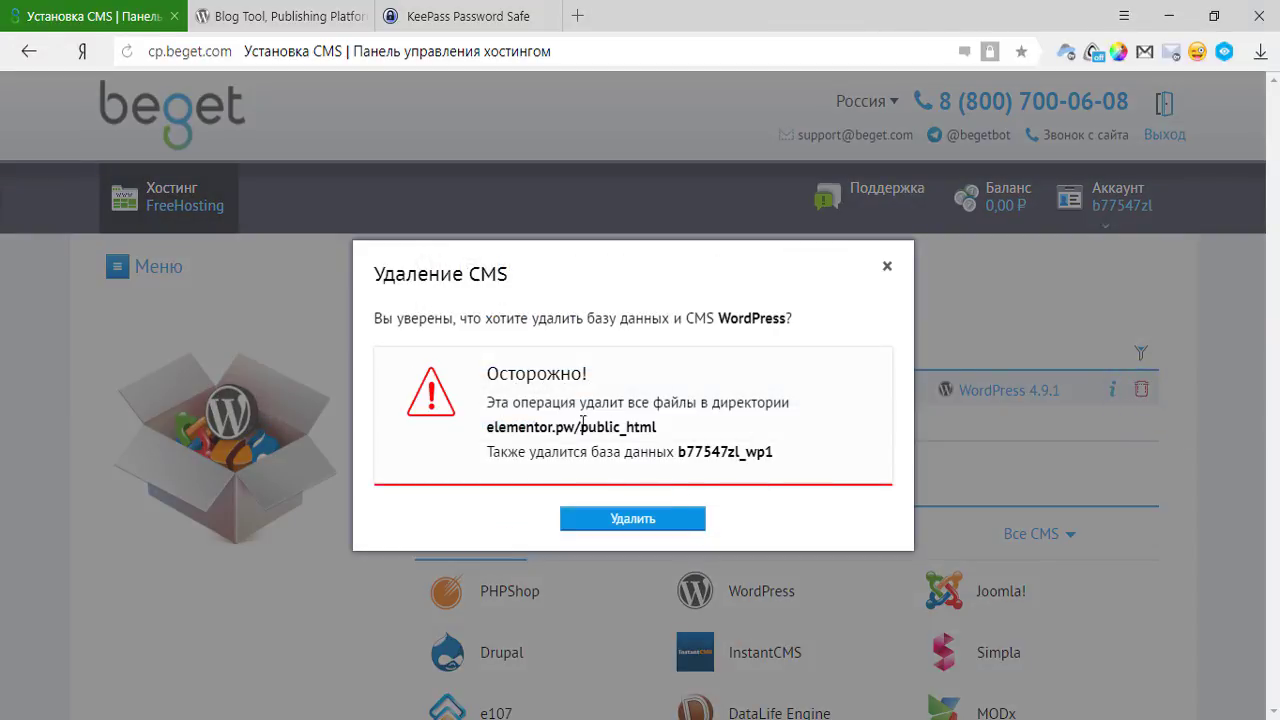
{"action": "left_click", "coordinate": [639, 524]}
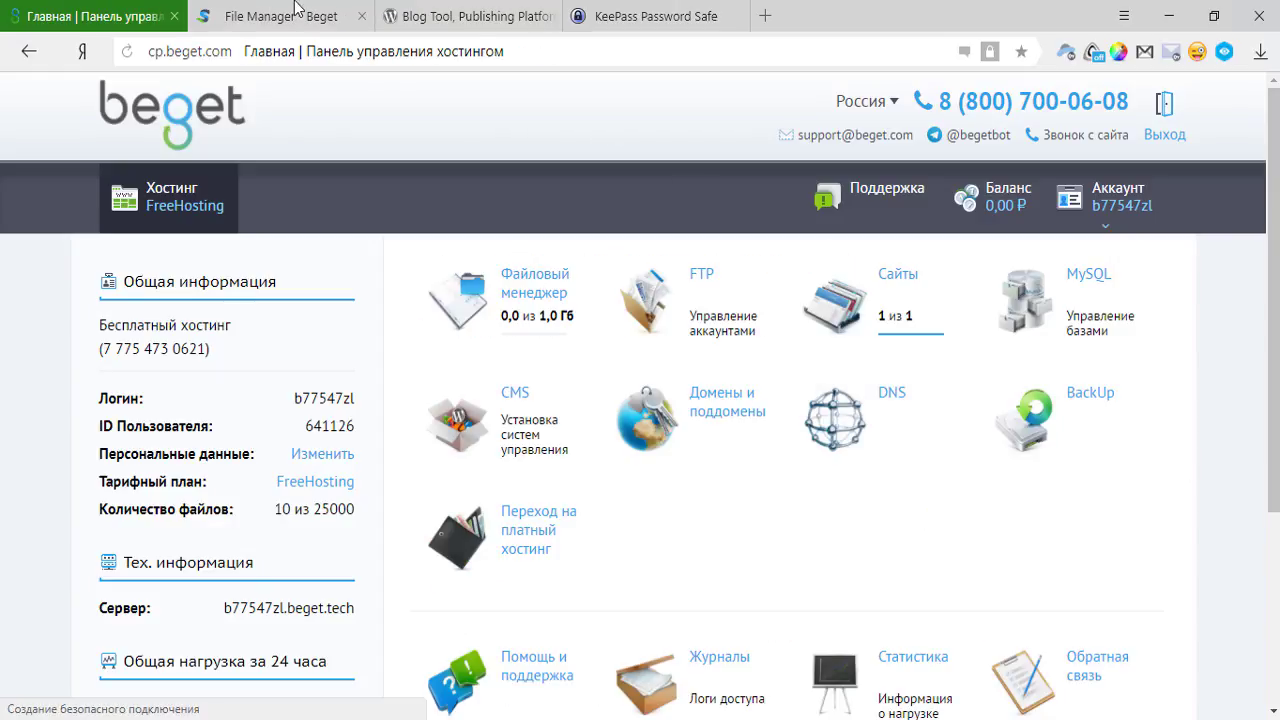
Download wordpress-4.9.2-ru_RU.zip from the Russian WordPress.org site into the Temp folder.
{"action": "left_click", "coordinate": [460, 16]}
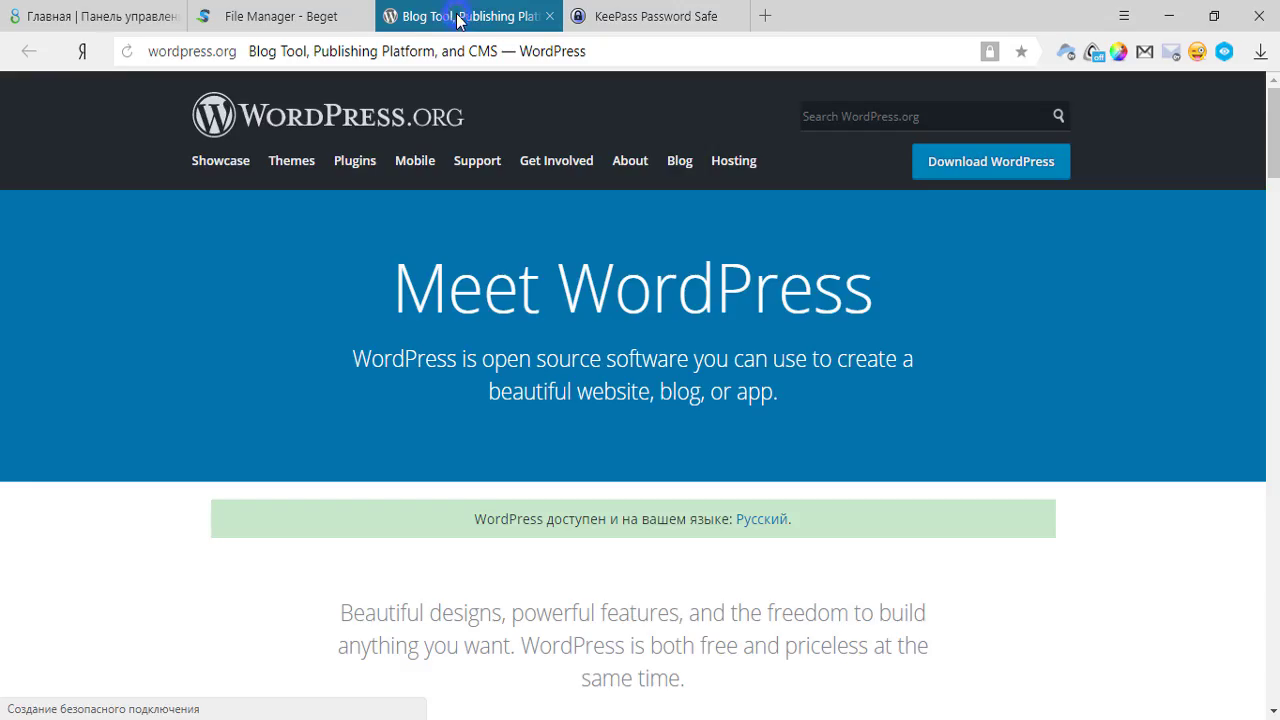
{"action": "left_click", "coordinate": [616, 58]}
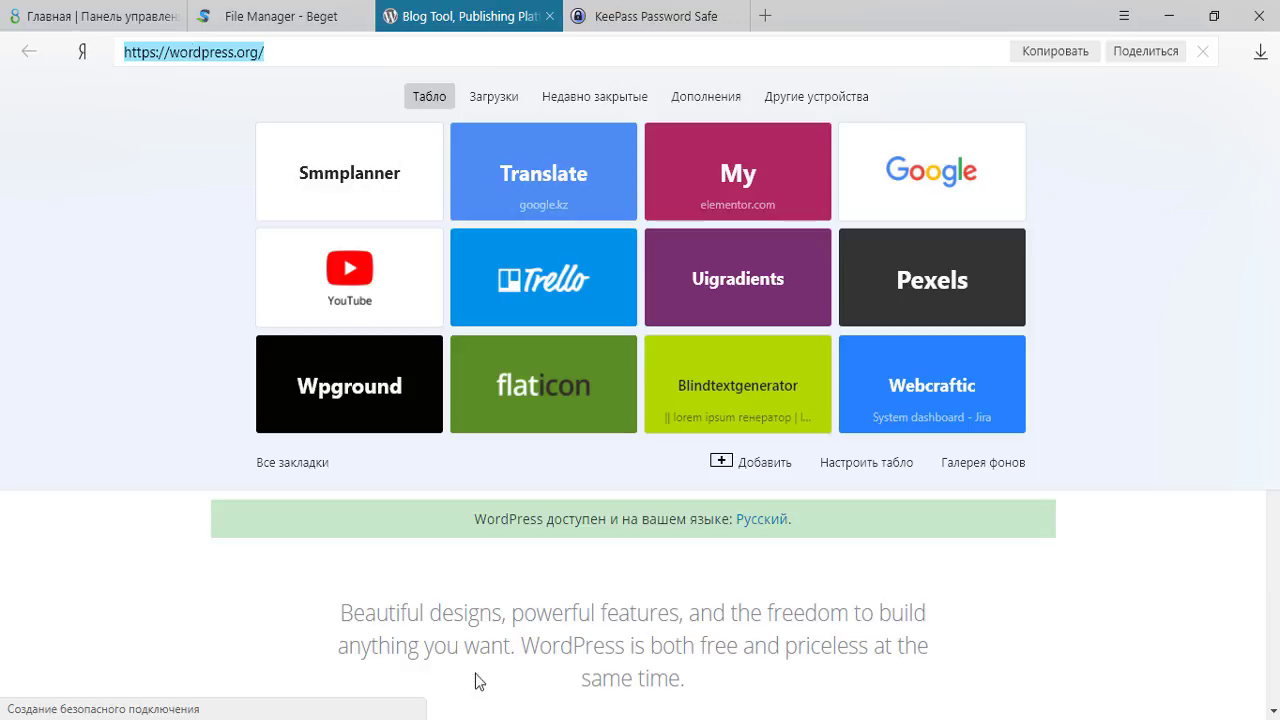
{"action": "left_click", "coordinate": [450, 595]}
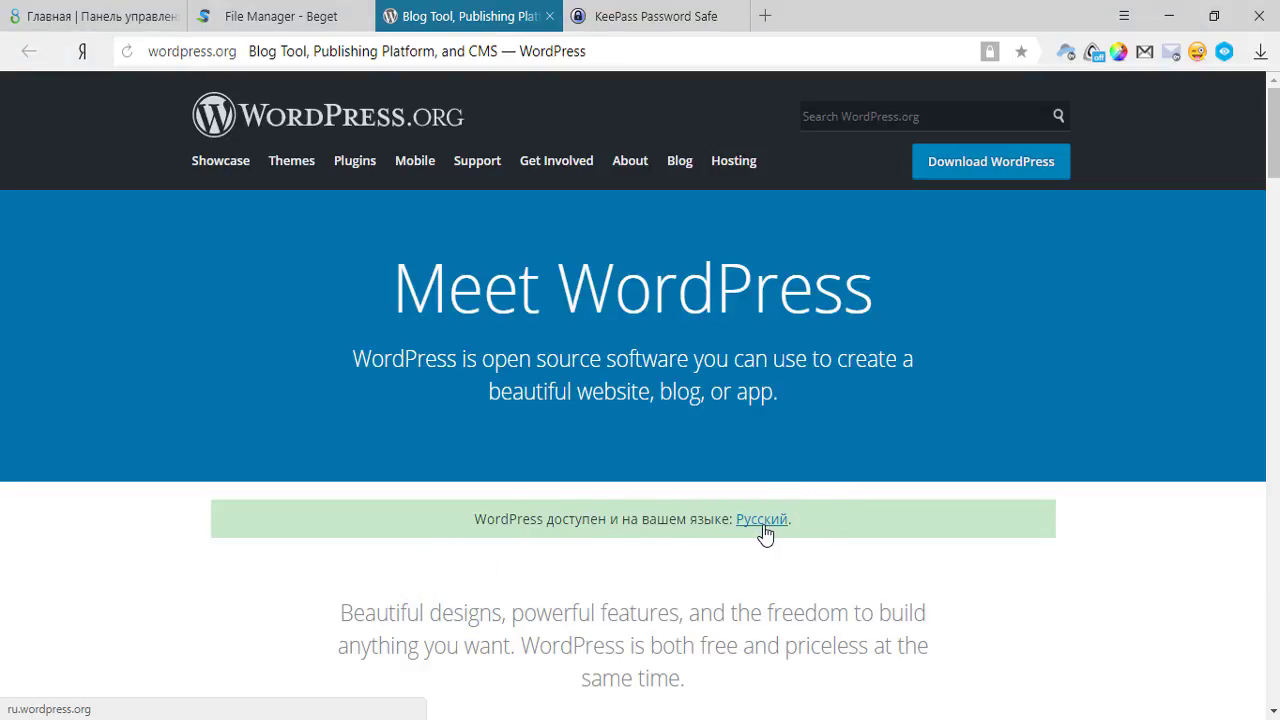
{"action": "left_click", "coordinate": [762, 522]}
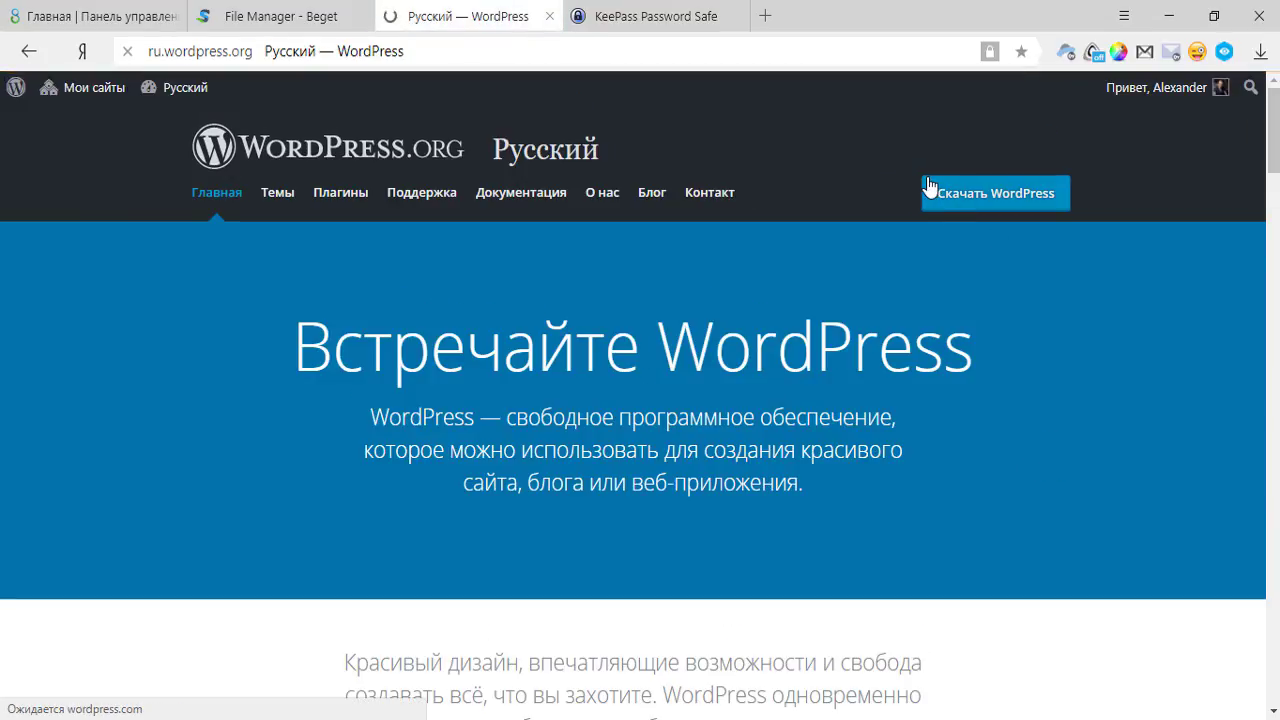
{"action": "left_click", "coordinate": [967, 192]}
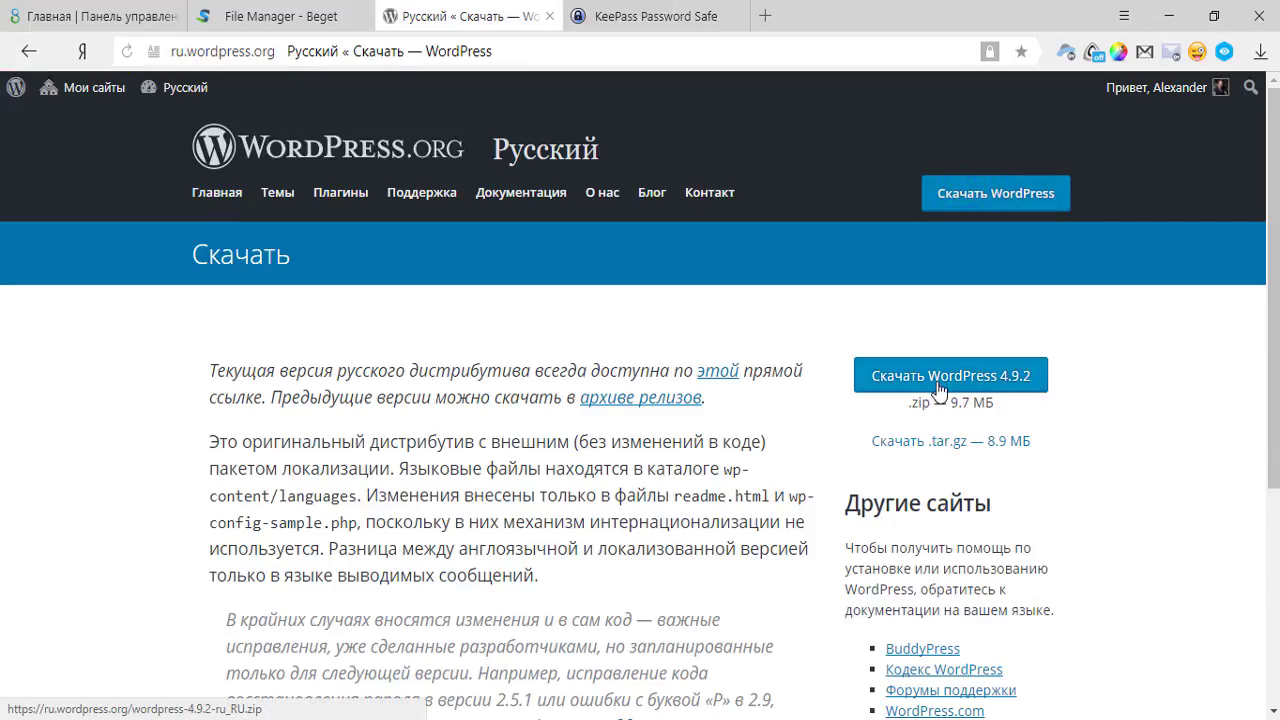
{"action": "left_click", "coordinate": [943, 385]}
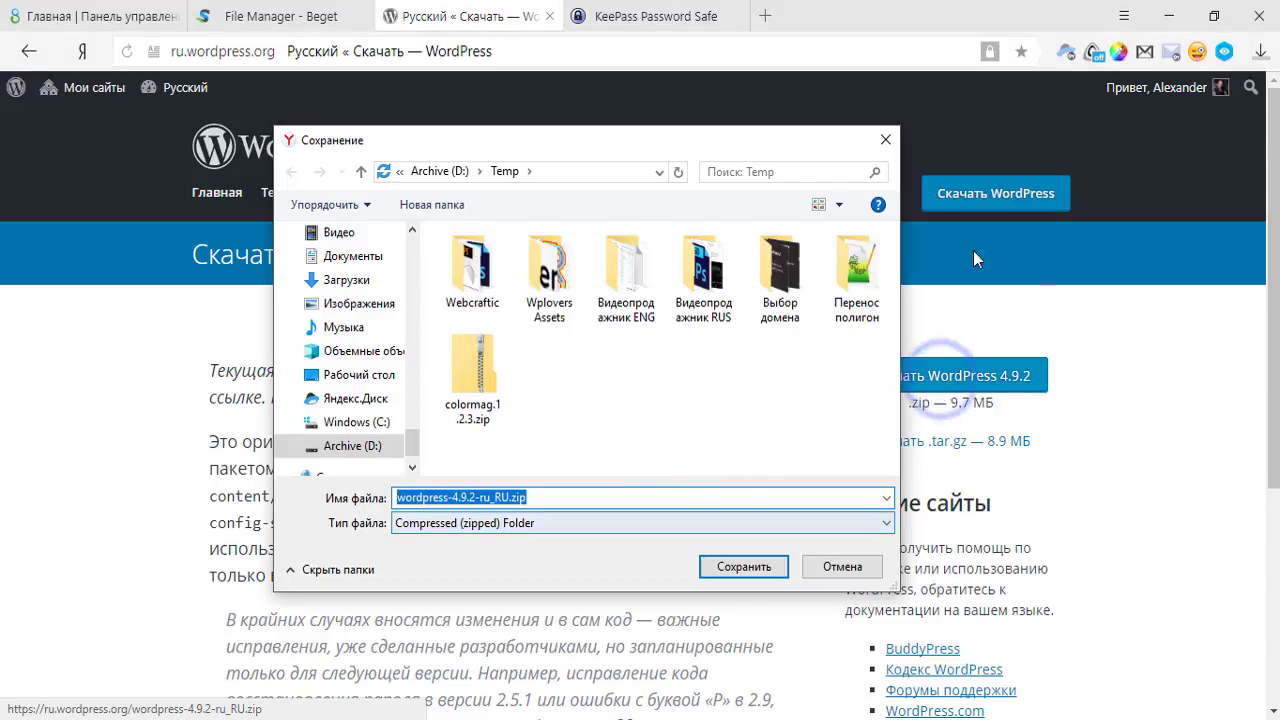
{"action": "left_click", "coordinate": [750, 567]}
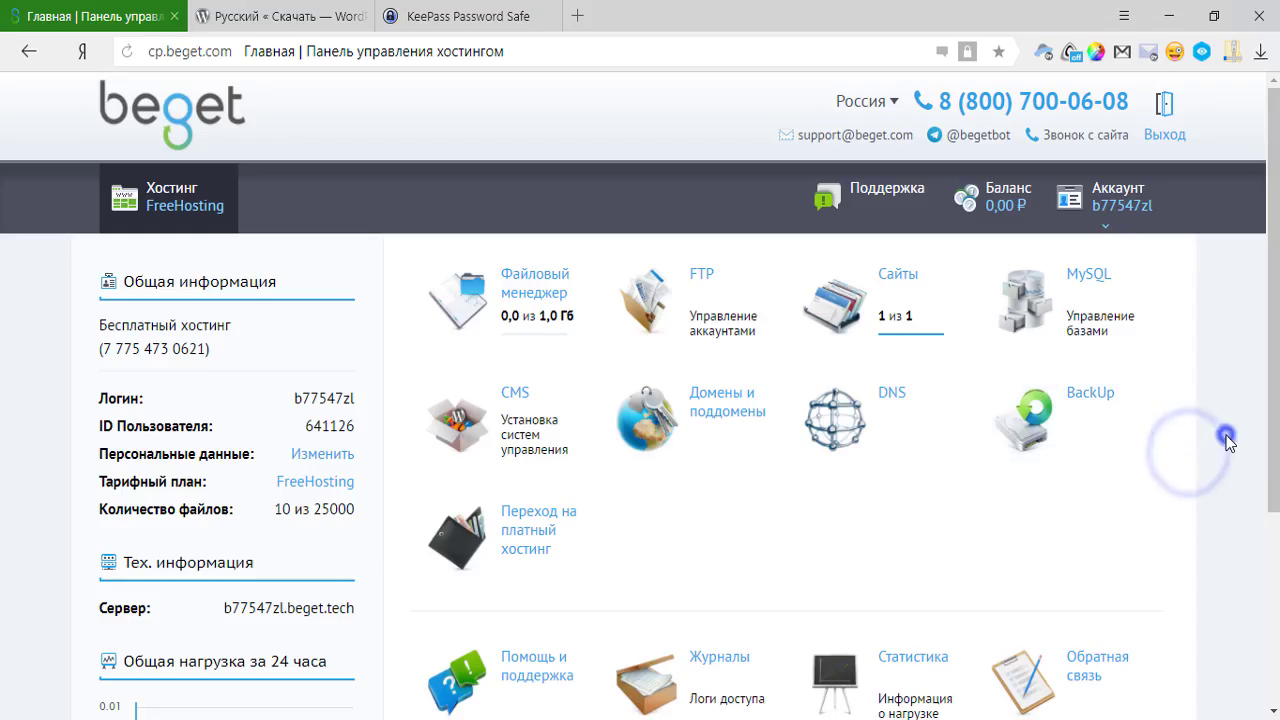
In MySQL management, append wptest to the new database name prefix.
{"action": "left_click", "coordinate": [496, 308]}
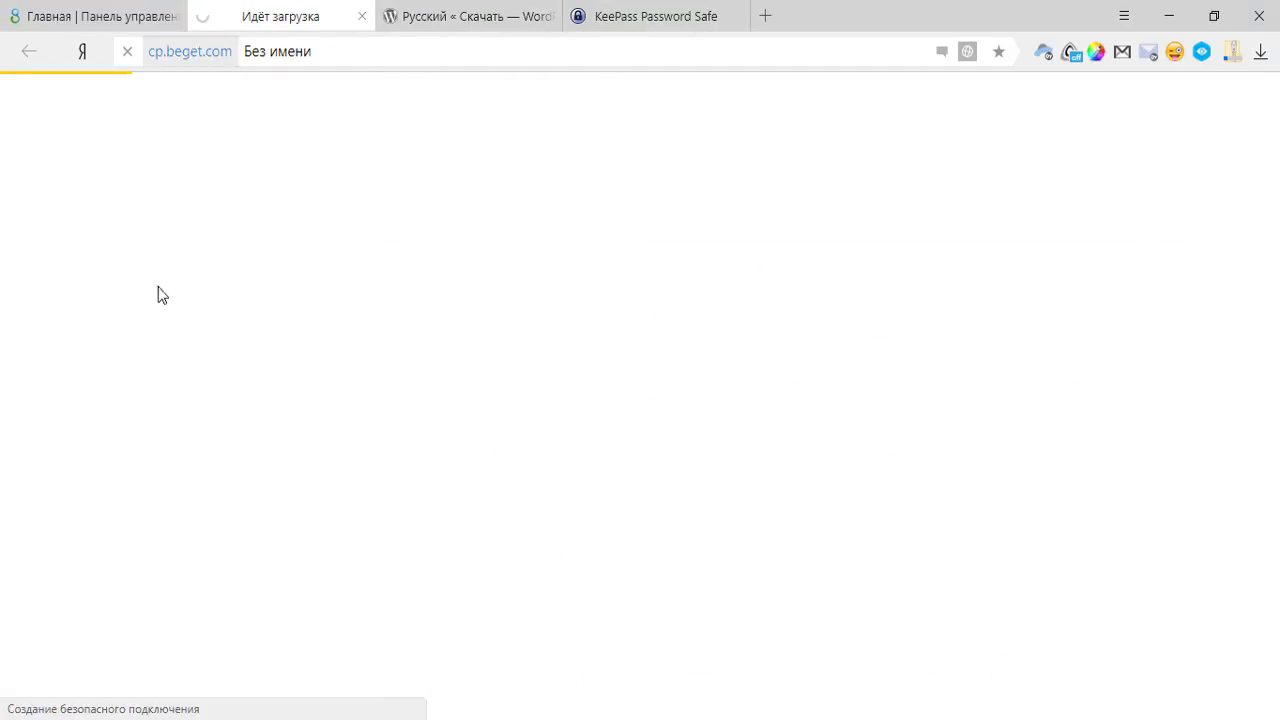
{"action": "left_click", "coordinate": [120, 16]}
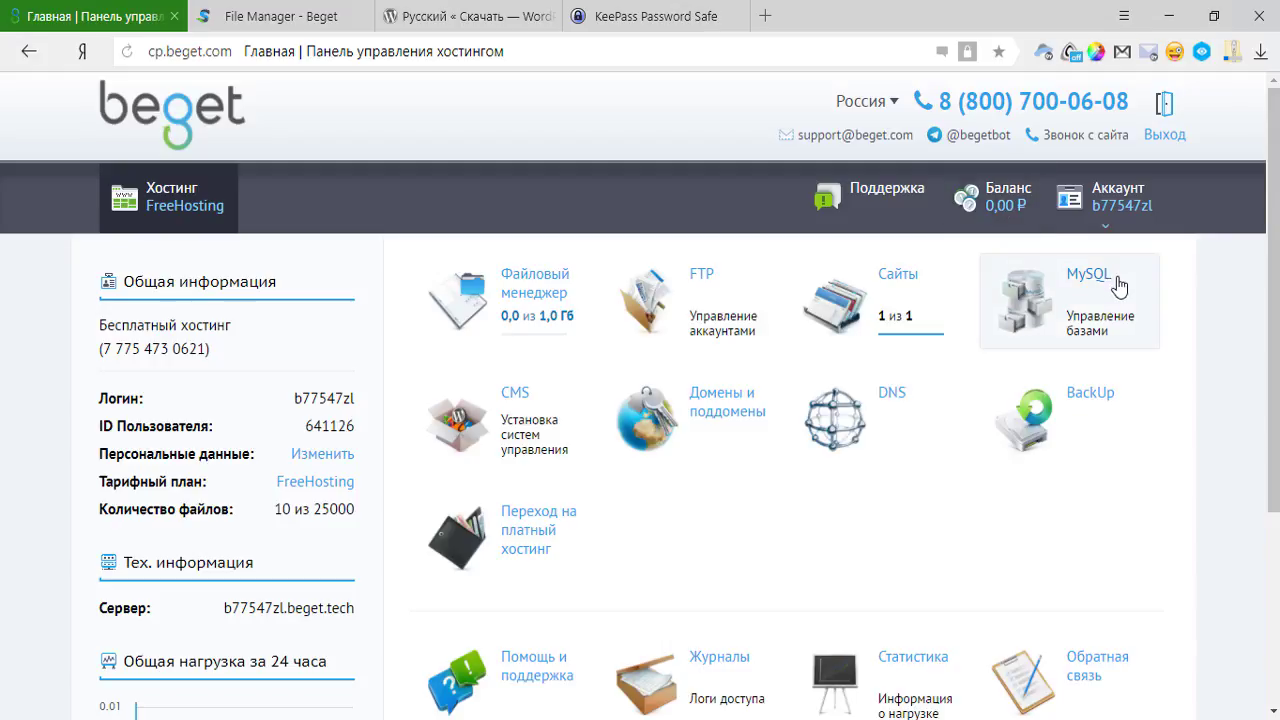
{"action": "left_click", "coordinate": [1058, 306]}
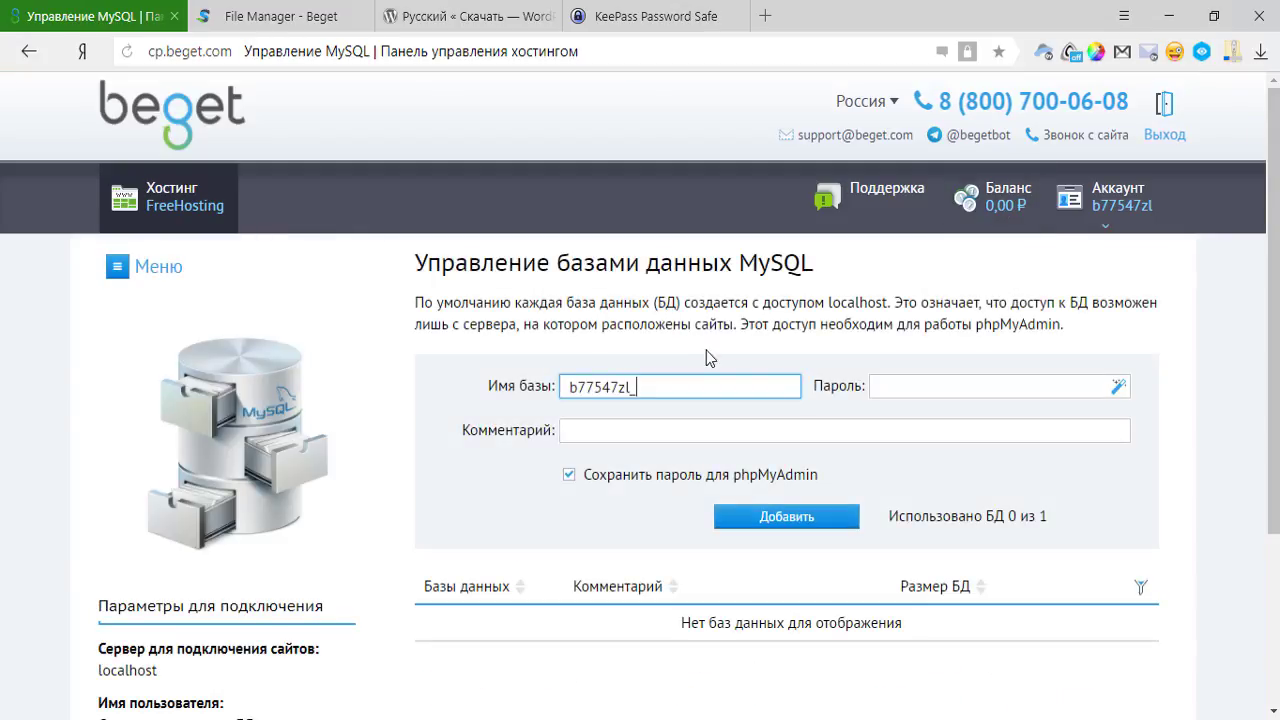
{"action": "double_click", "coordinate": [640, 389]}
{"action": "left_click", "coordinate": [624, 340]}
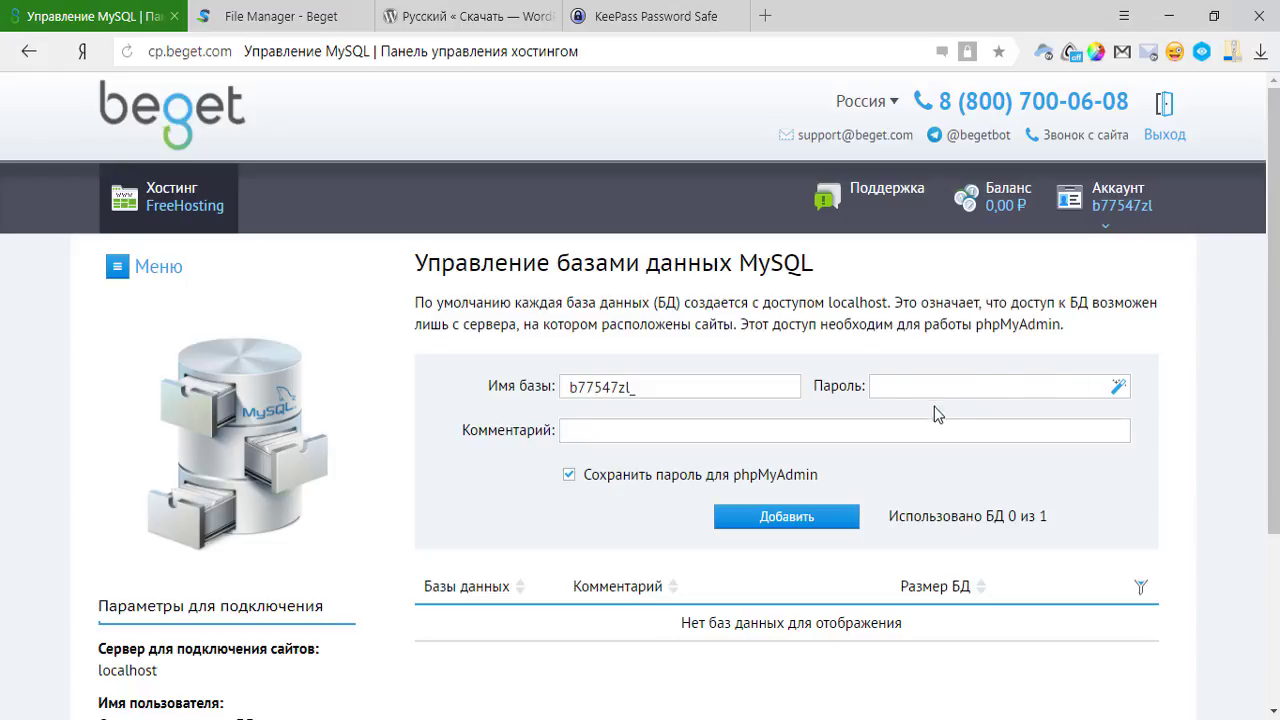
{"action": "left_click", "coordinate": [710, 386]}
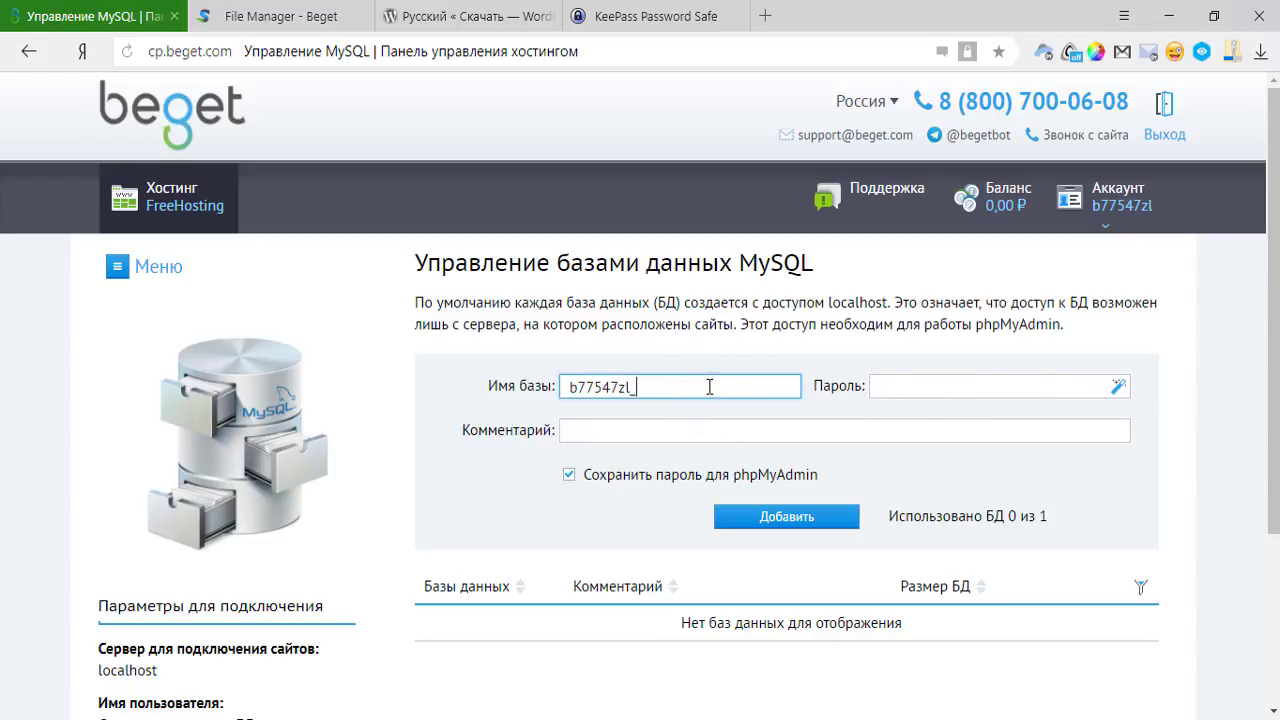
{"action": "type", "text": "wptest"}
{"action": "left_click", "coordinate": [587, 387]}
Generate a random database password and save a copy of it in Notepad++.
{"action": "left_click", "coordinate": [1119, 386]}
{"action": "left_click", "coordinate": [1119, 386]}
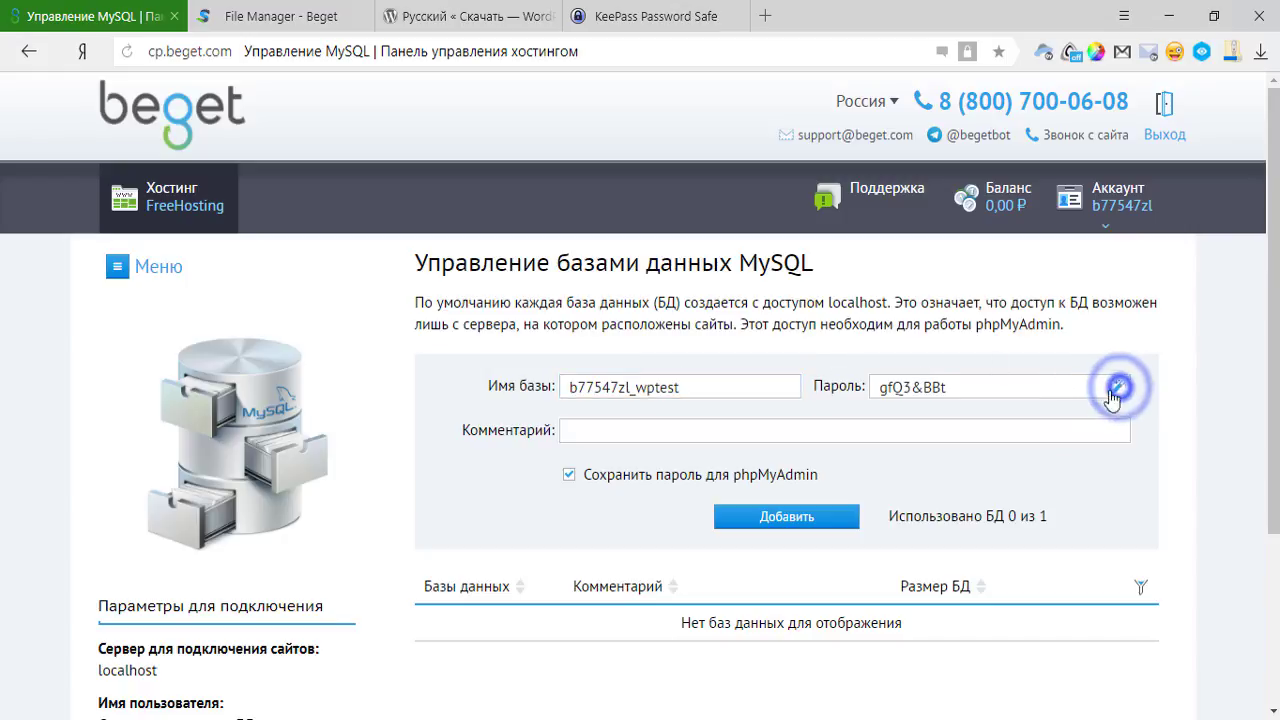
{"action": "left_click_drag", "start_coordinate": [1035, 390], "coordinate": [830, 400]}
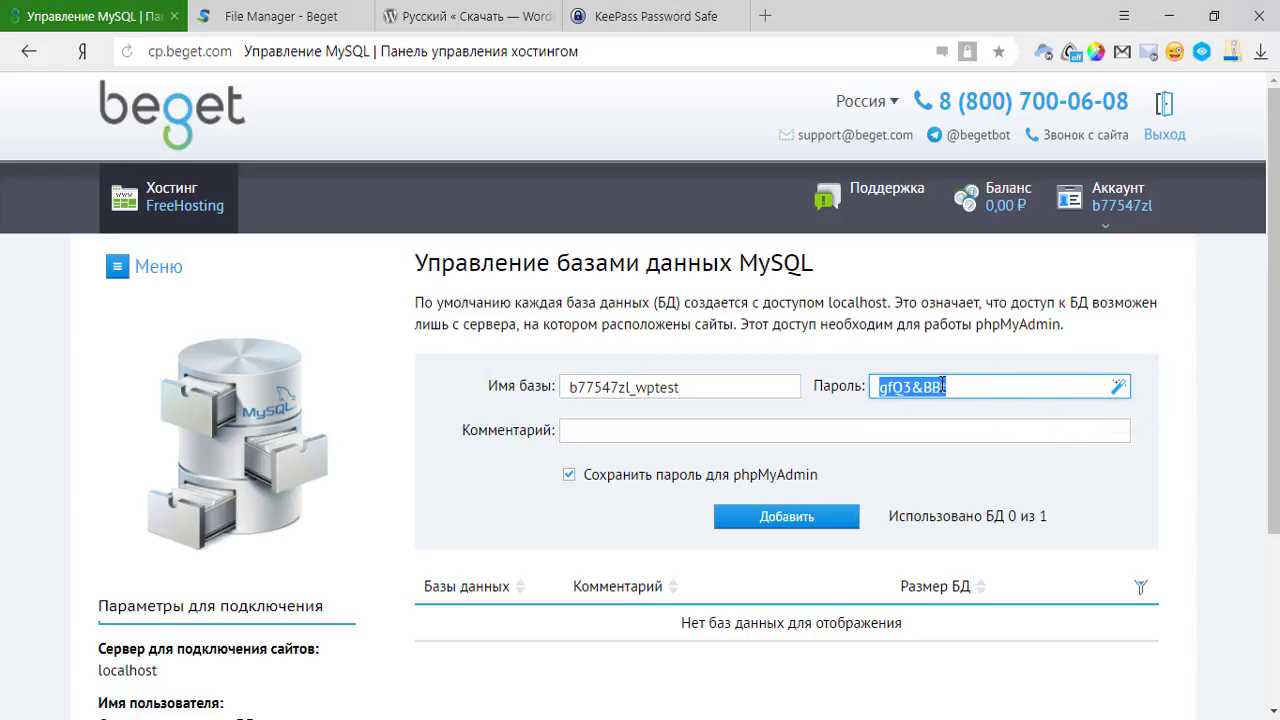
{"action": "key", "text": "ctrl+c"}
{"action": "key", "text": "alt+Tab"}
{"action": "left_click", "coordinate": [540, 268]}
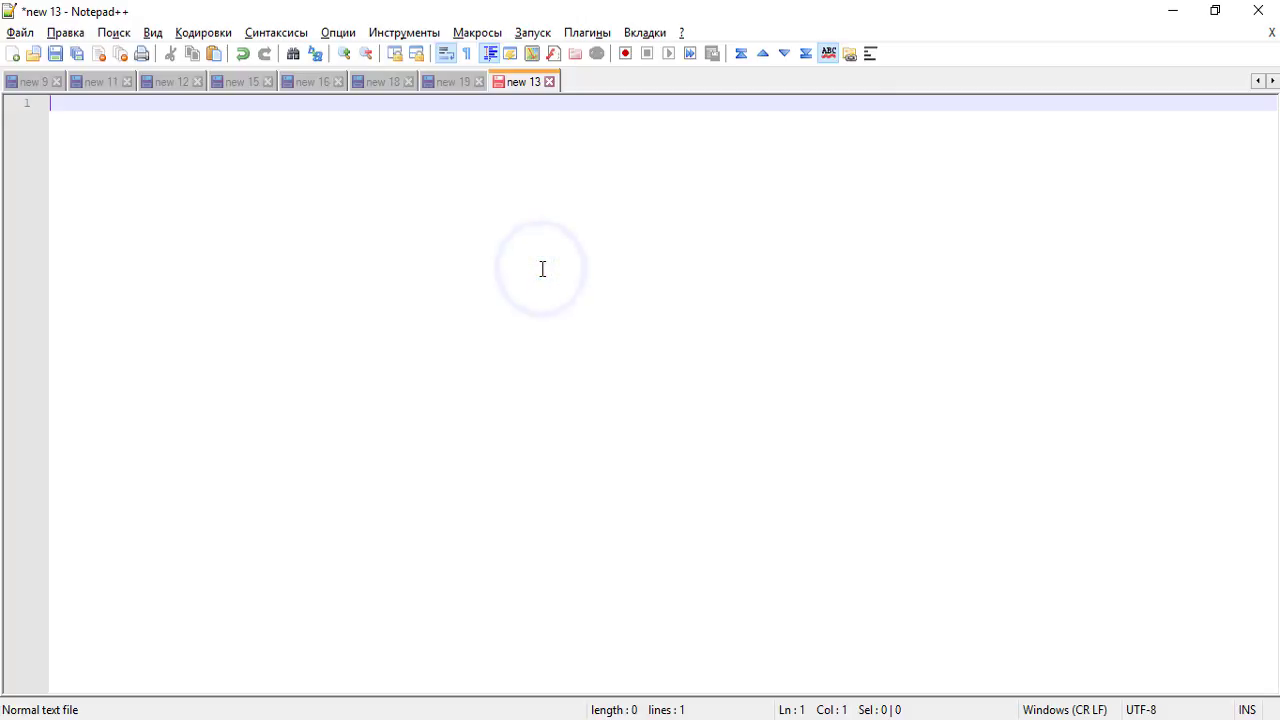
{"action": "key", "text": "ctrl+v"}
{"action": "key", "text": "Return"}
{"action": "key", "text": "Return"}
{"action": "key", "text": "alt+Tab"}
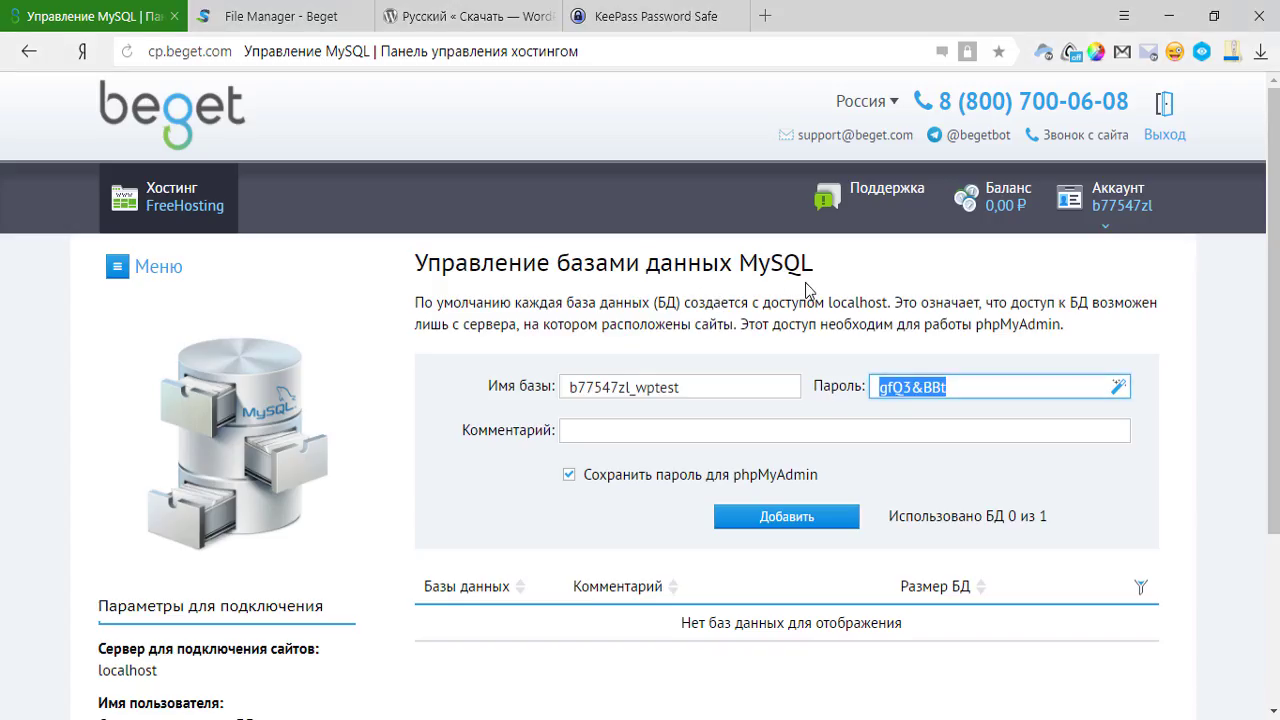
{"action": "left_click", "coordinate": [1191, 335]}
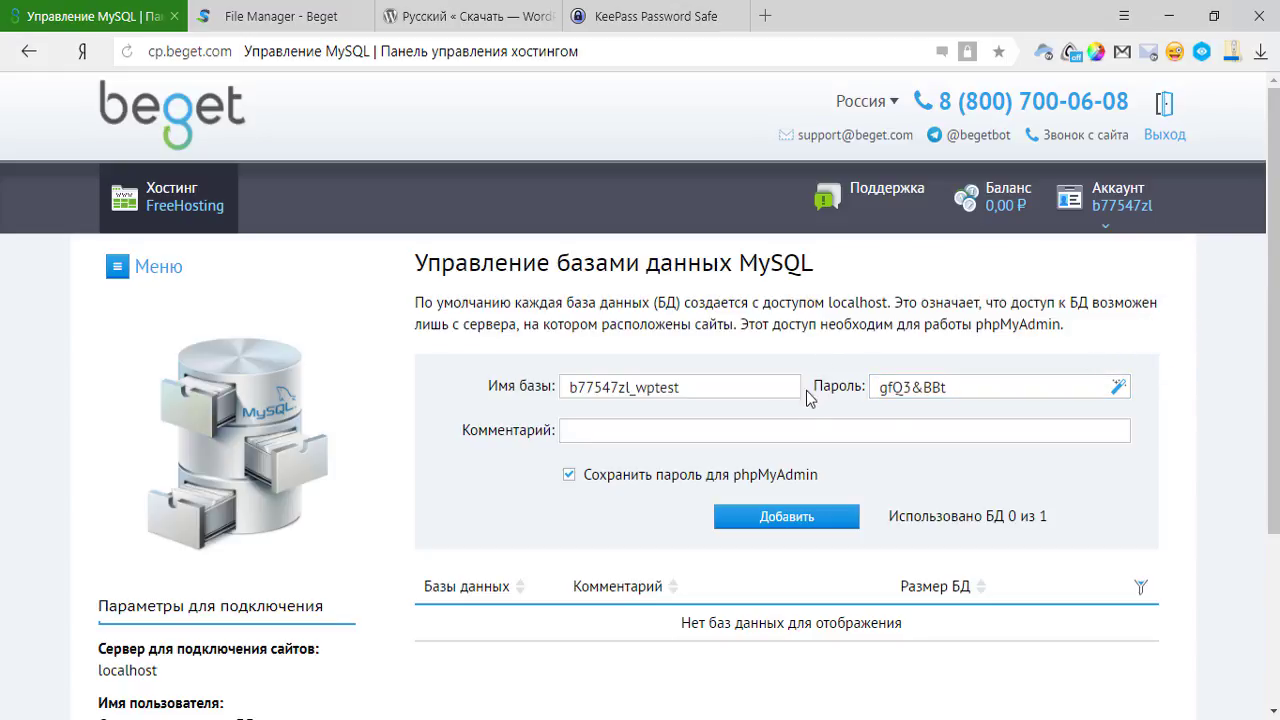
{"action": "scroll", "coordinate": [752, 440], "scroll_direction": "down", "scroll_amount": 2}
{"action": "scroll", "coordinate": [686, 334], "scroll_direction": "up", "scroll_amount": 2}
Add the comment 'Мой тестовый сайт' and create the database.
{"action": "left_click", "coordinate": [641, 431]}
{"action": "type", "text": "Vj"}
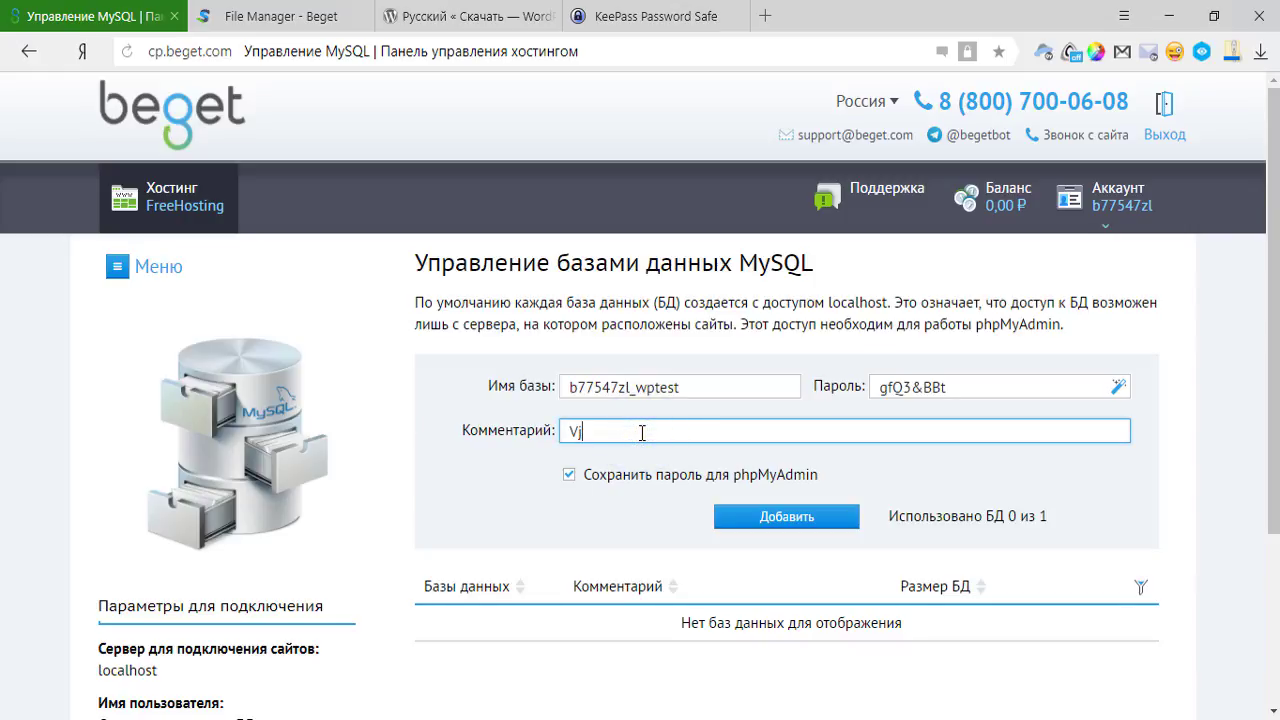
{"action": "key", "text": "BackSpace"}
{"action": "key", "text": "BackSpace"}
{"action": "type", "text": "Мой тестовый сайт"}
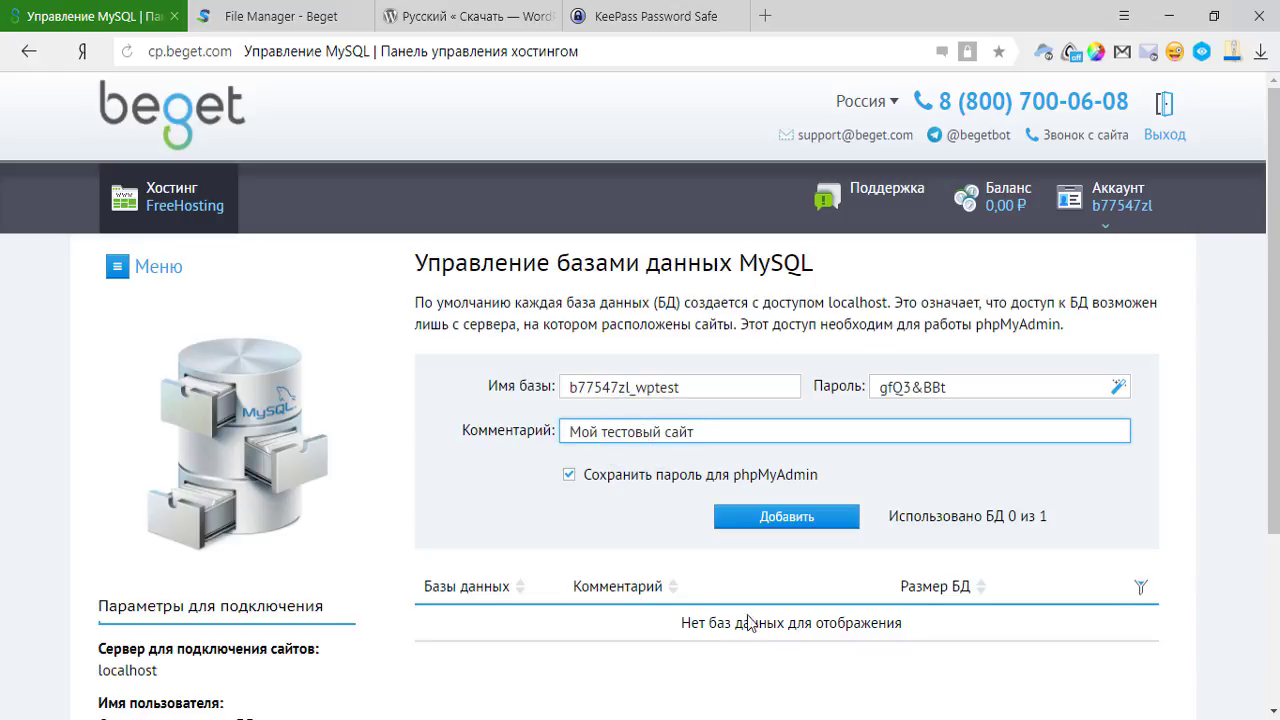
{"action": "scroll", "coordinate": [620, 610], "scroll_direction": "down", "scroll_amount": 1}
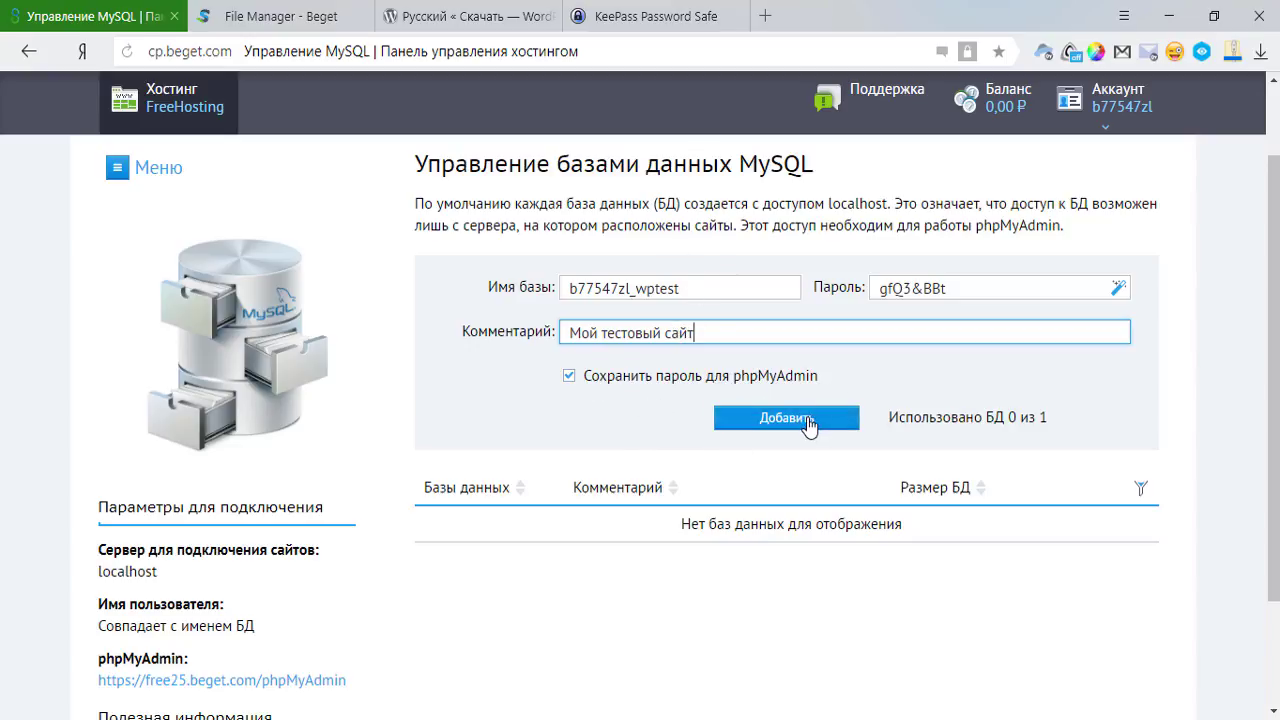
{"action": "left_click", "coordinate": [808, 422]}
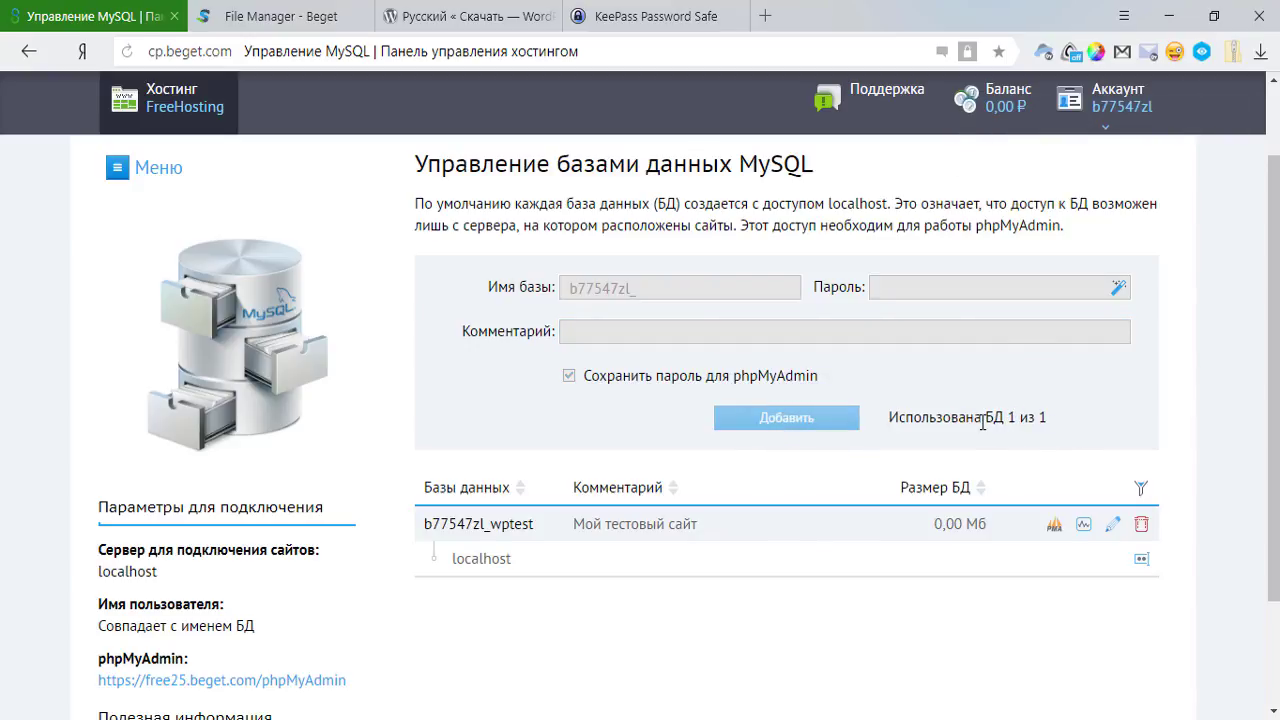
{"action": "left_click_drag", "start_coordinate": [983, 423], "coordinate": [1063, 428]}
{"action": "left_click", "coordinate": [1098, 423]}
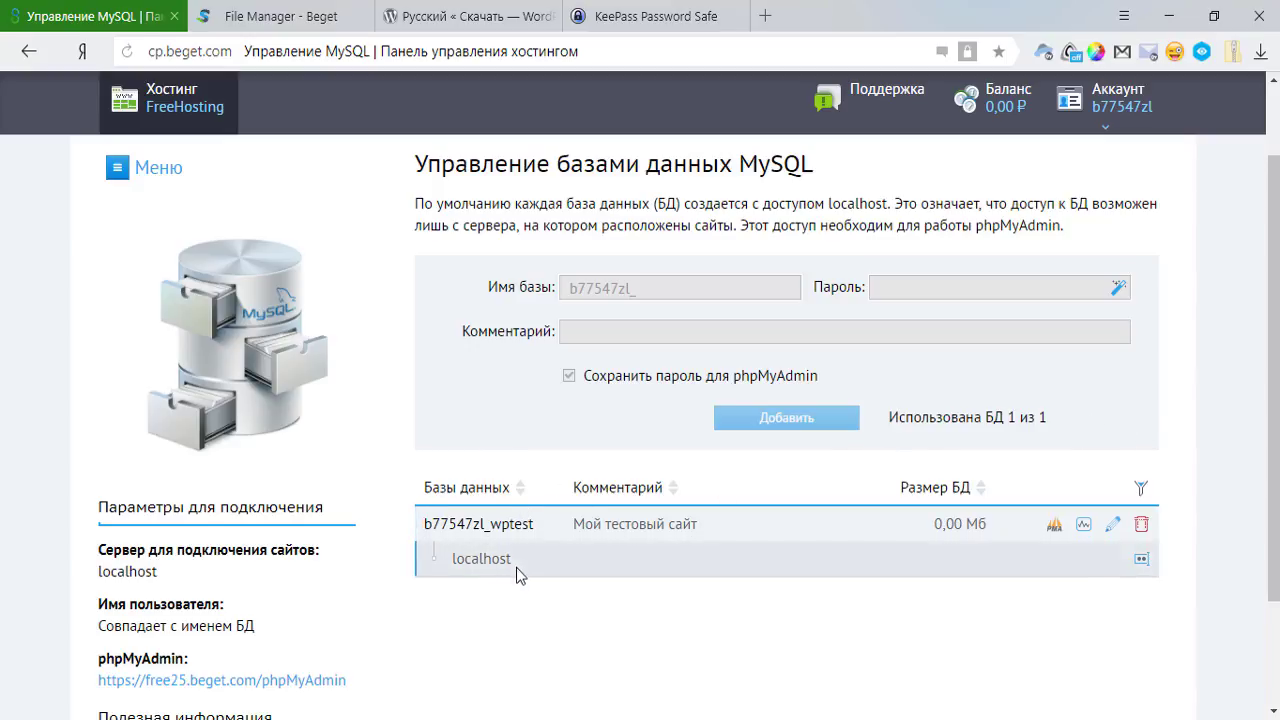
{"action": "scroll", "coordinate": [500, 566], "scroll_direction": "down", "scroll_amount": 1}
{"action": "left_click", "coordinate": [233, 25]}
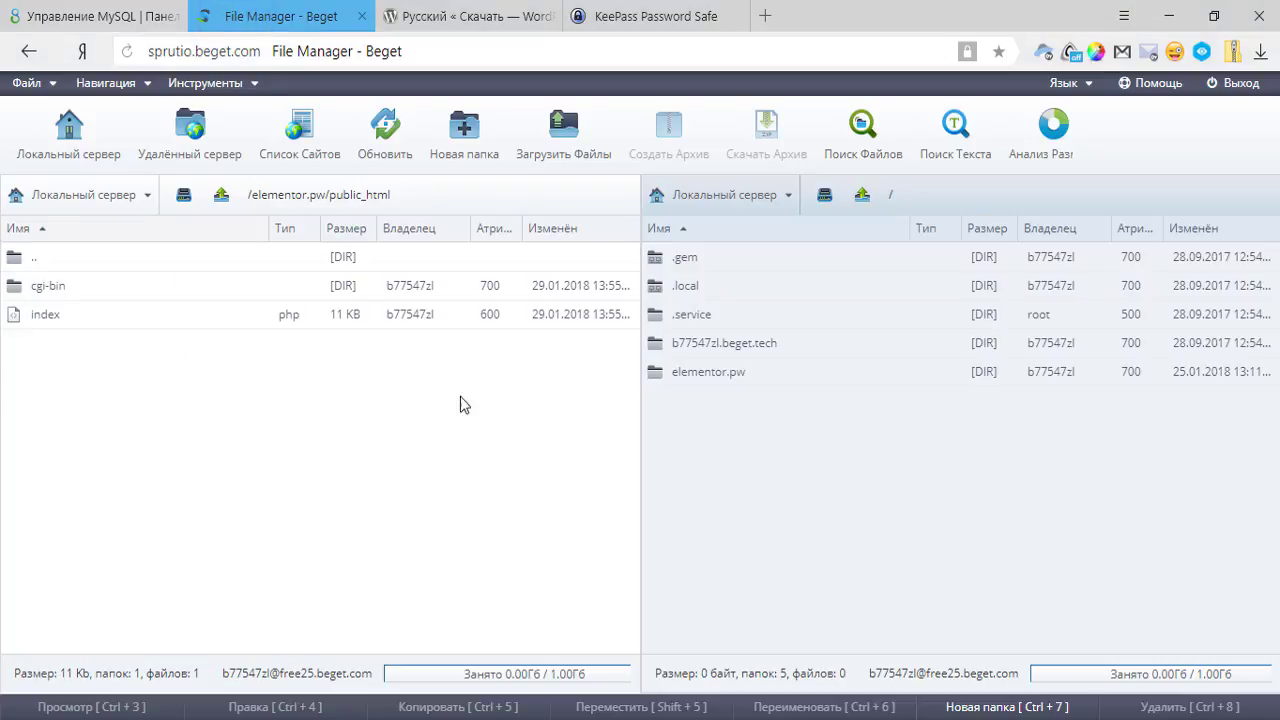
Navigate from the root folder into elementor.pw/public_html.
{"action": "left_click", "coordinate": [70, 262]}
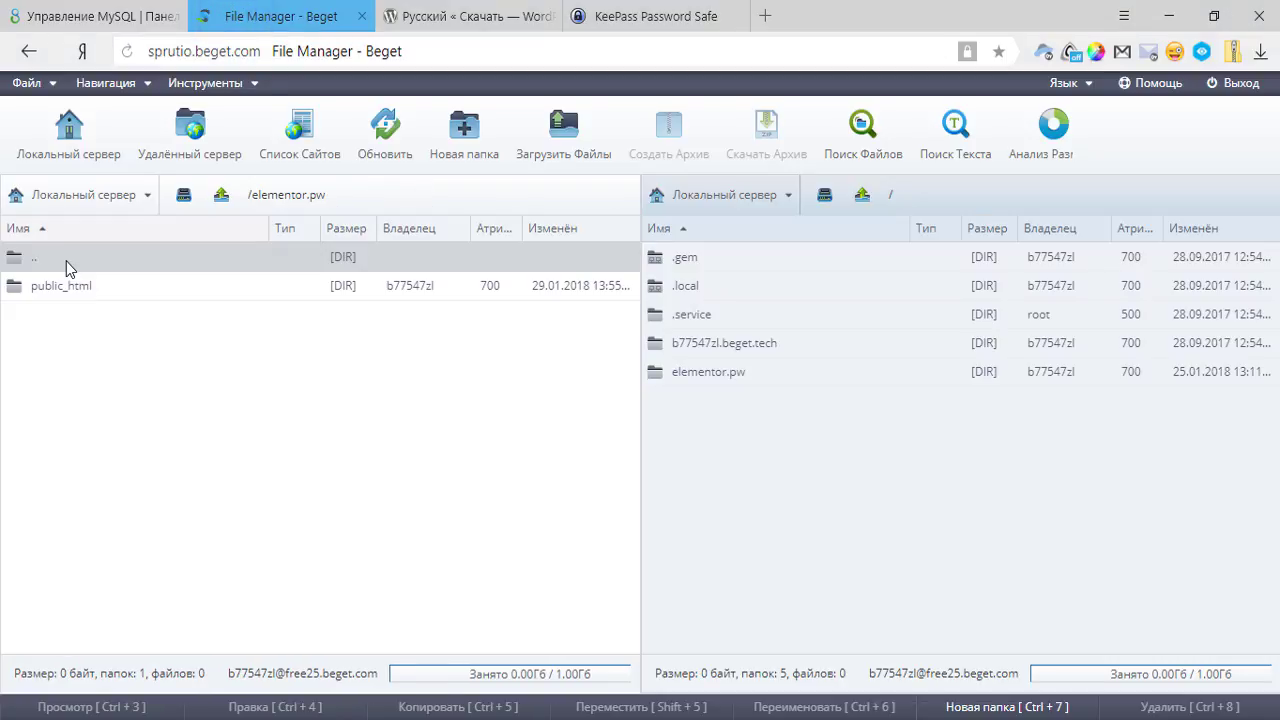
{"action": "double_click", "coordinate": [66, 261]}
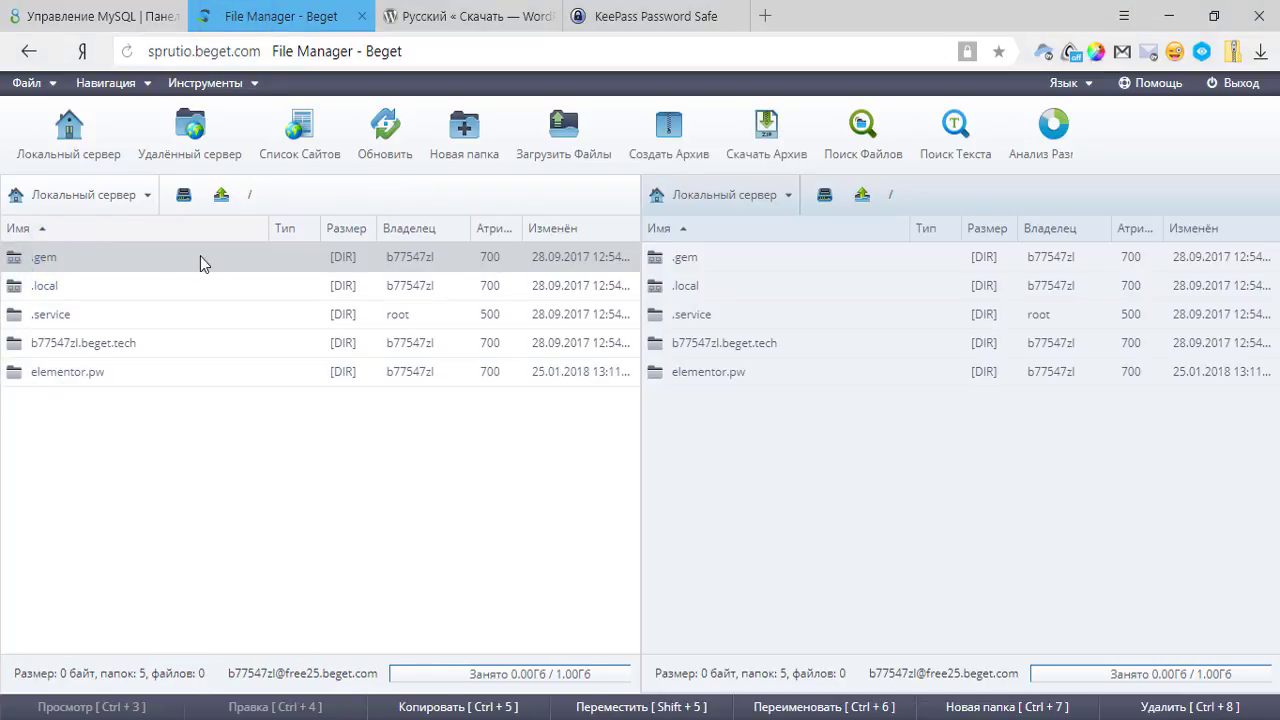
{"action": "left_click", "coordinate": [78, 378]}
{"action": "left_click", "coordinate": [129, 343]}
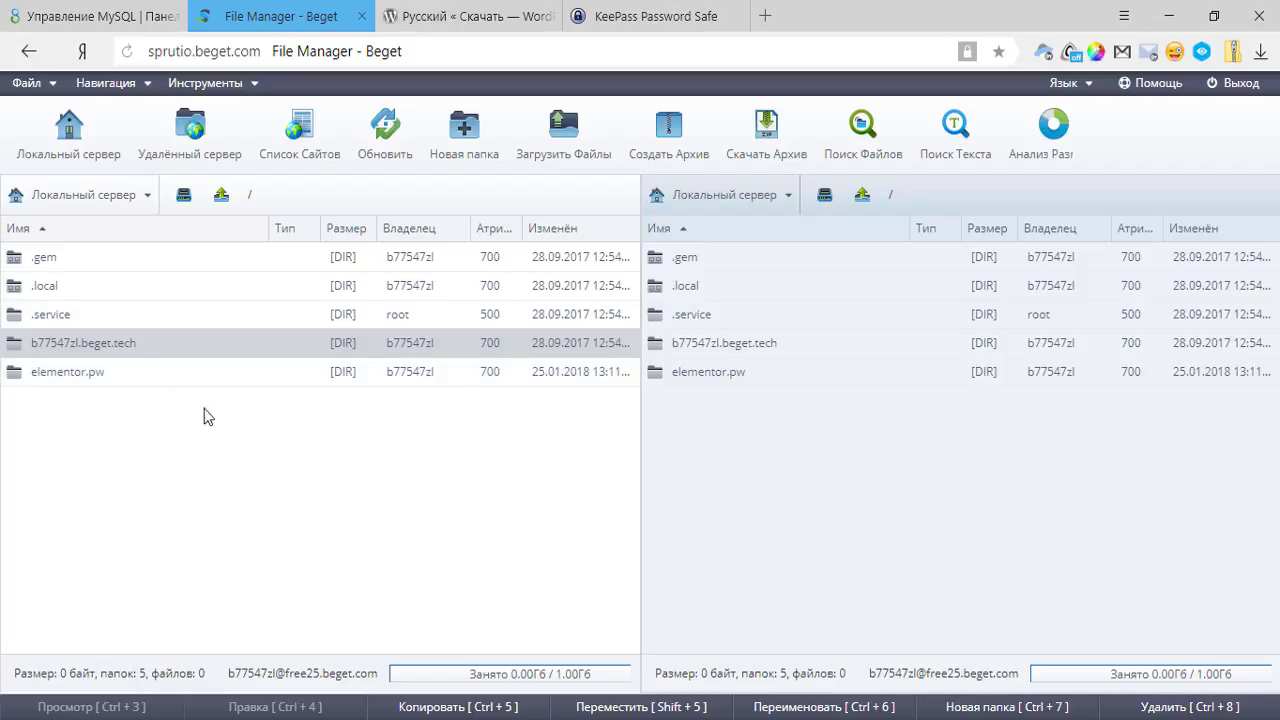
{"action": "left_click", "coordinate": [70, 380]}
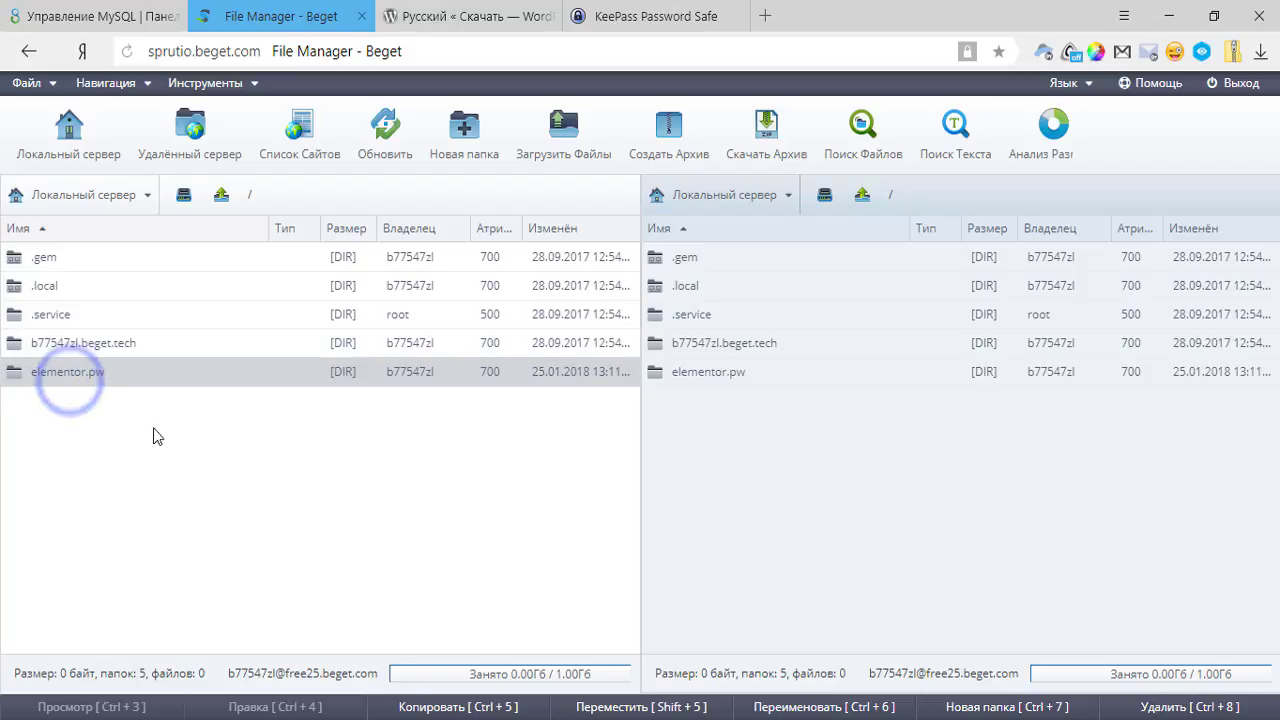
{"action": "double_click", "coordinate": [113, 378]}
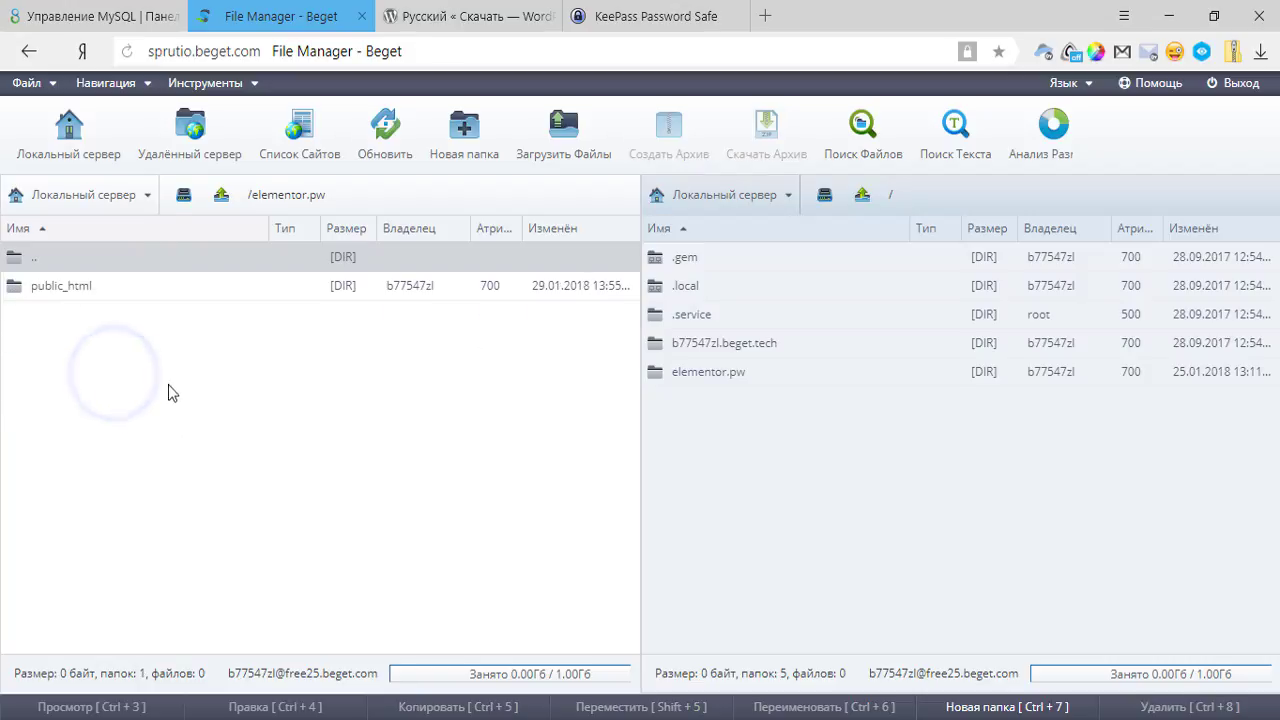
{"action": "double_click", "coordinate": [104, 289]}
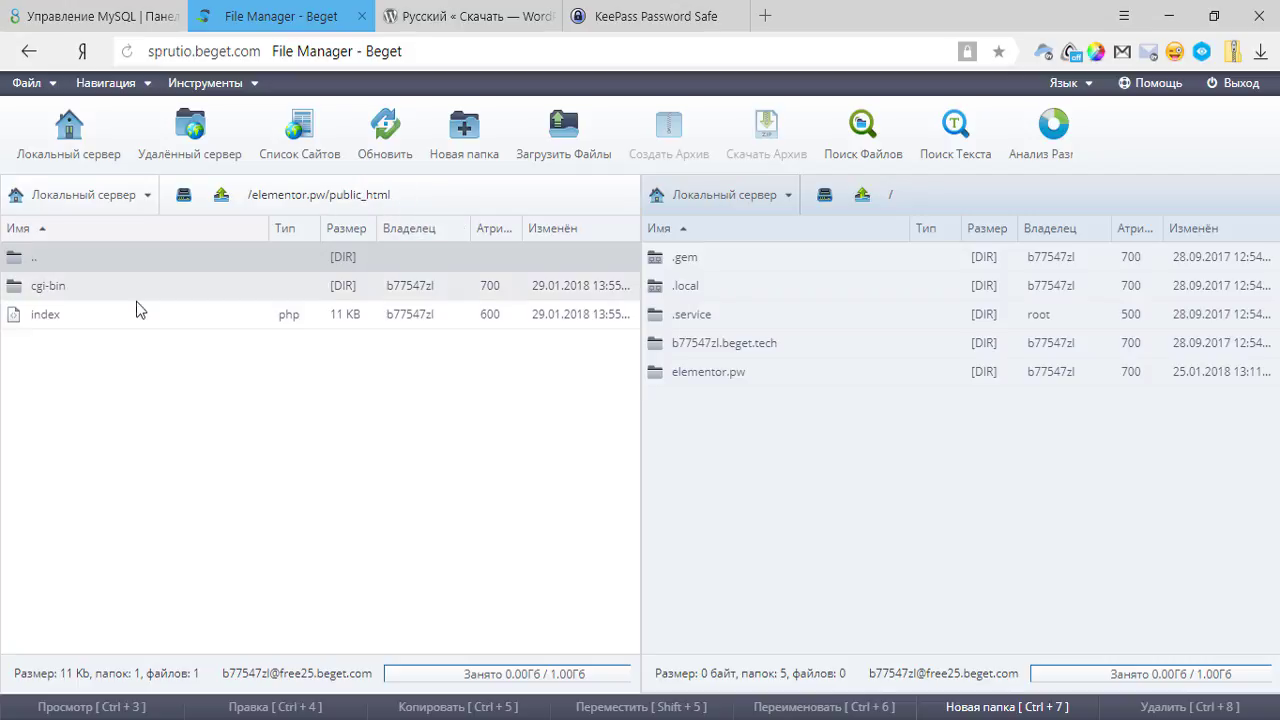
Delete index.php from public_html, confirming with Да.
{"action": "left_click", "coordinate": [97, 318]}
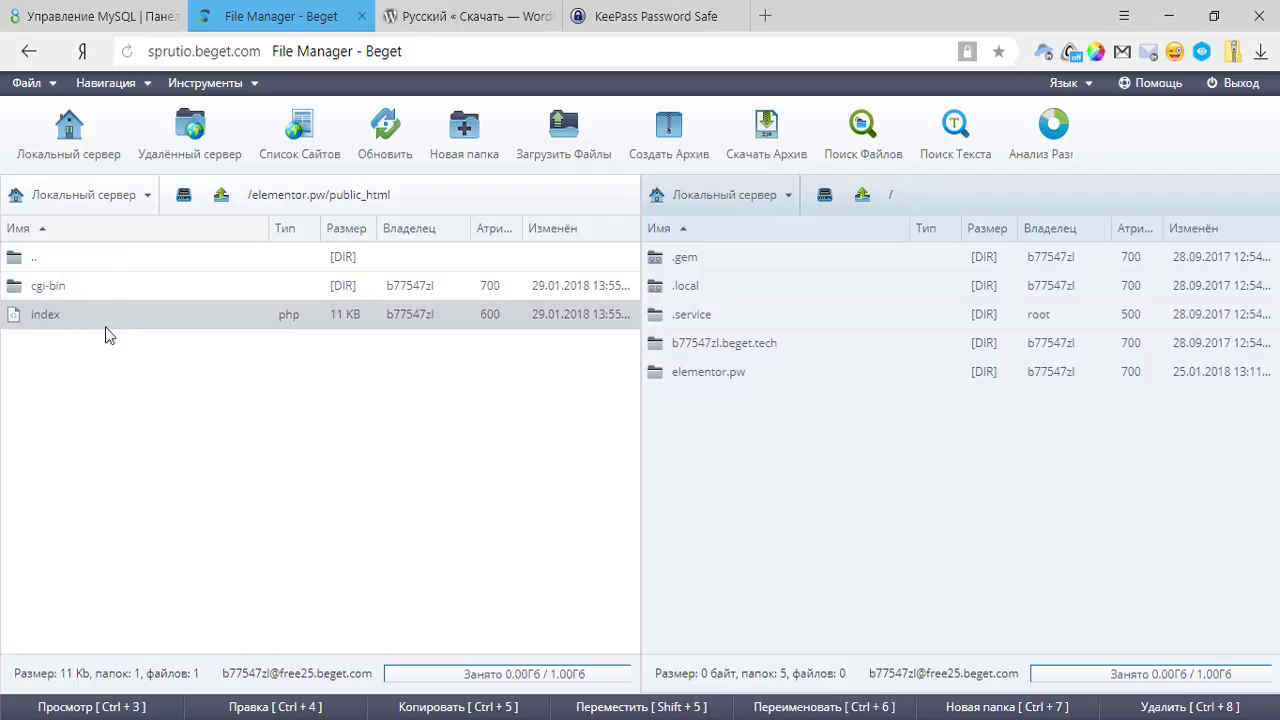
{"action": "right_click", "coordinate": [145, 318]}
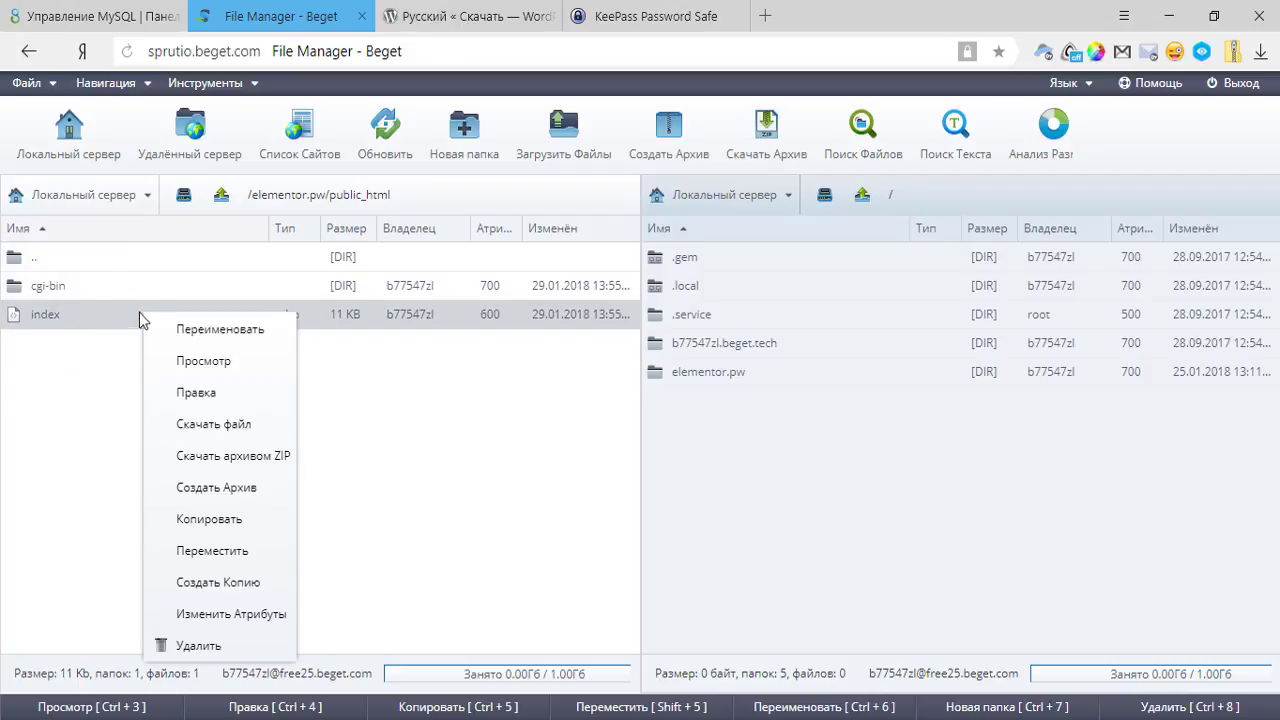
{"action": "left_click", "coordinate": [97, 484]}
{"action": "left_click", "coordinate": [86, 324]}
{"action": "key", "text": "Delete"}
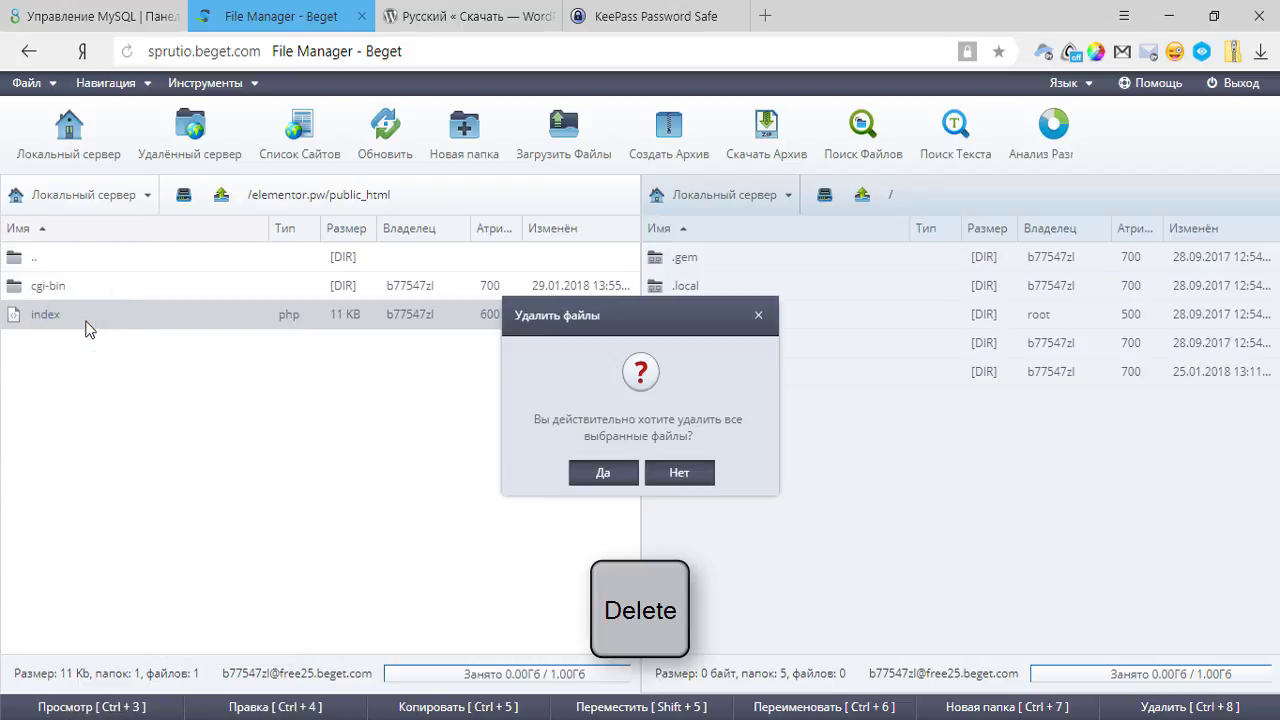
{"action": "left_click", "coordinate": [605, 474]}
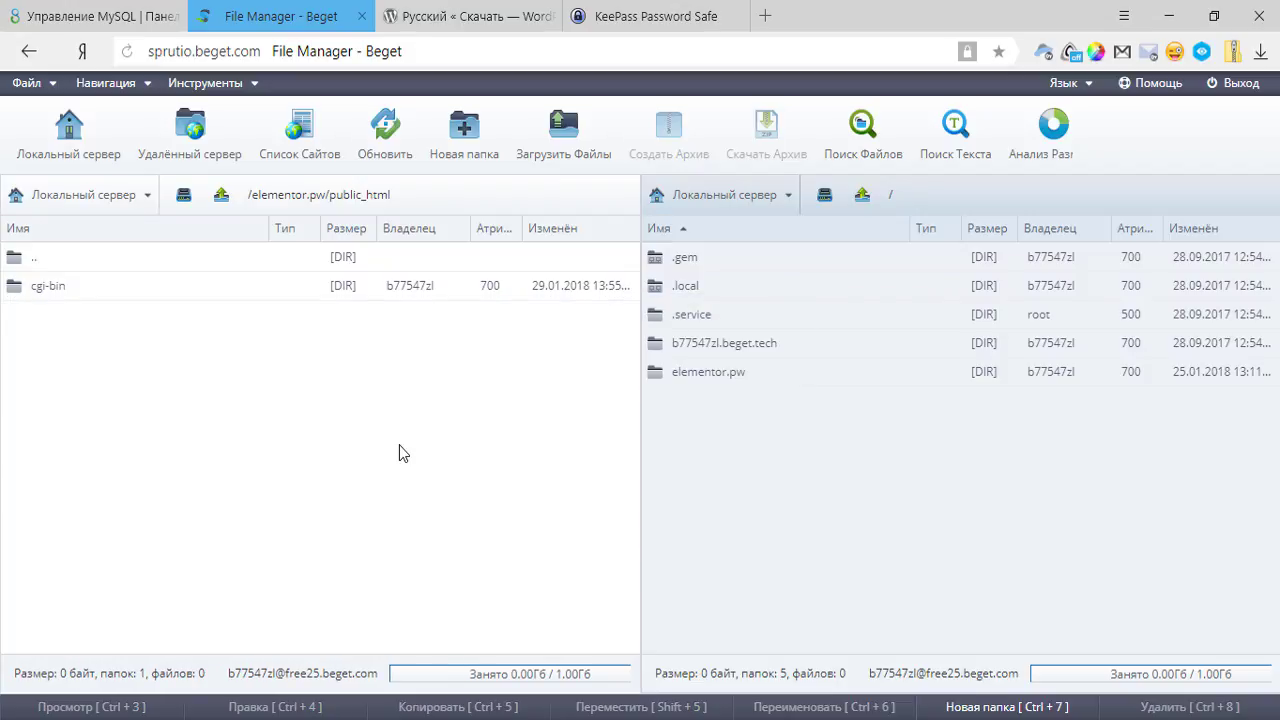
{"action": "left_click", "coordinate": [879, 506]}
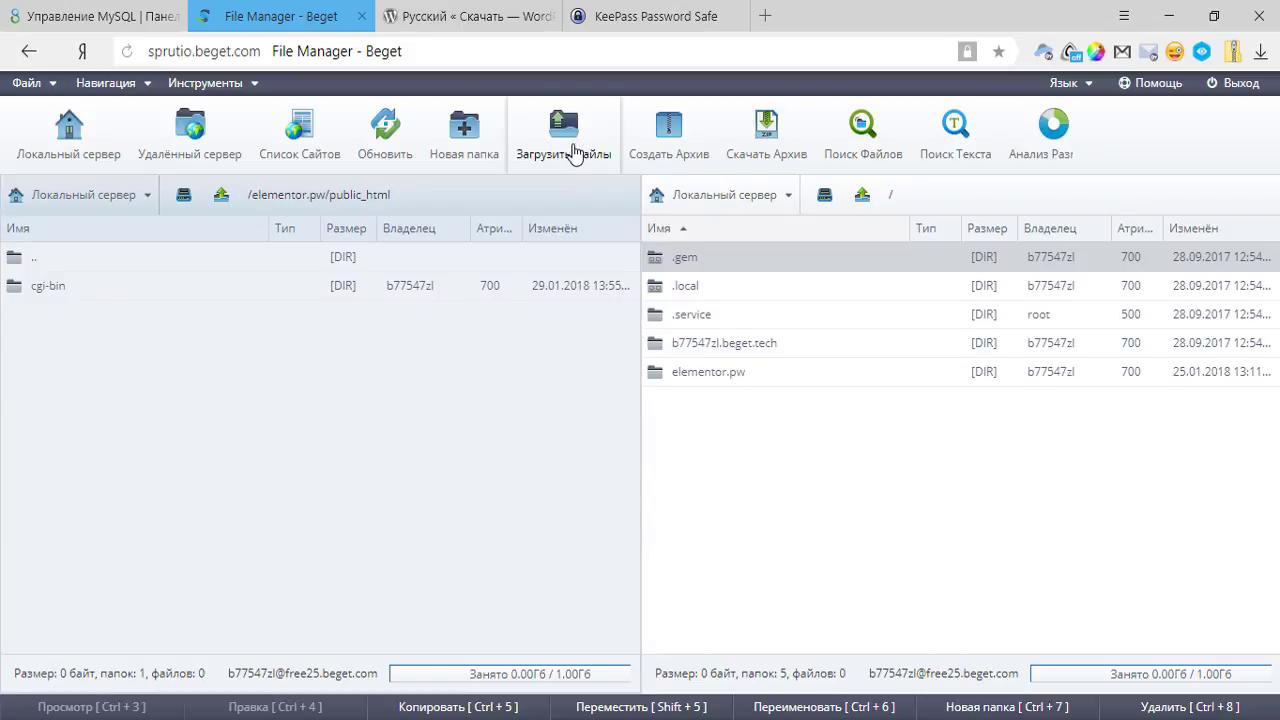
Upload wordpress-4.9.2-ru_RU.zip from the computer into the hosting root folder.
{"action": "left_click", "coordinate": [565, 152]}
{"action": "left_click", "coordinate": [358, 211]}
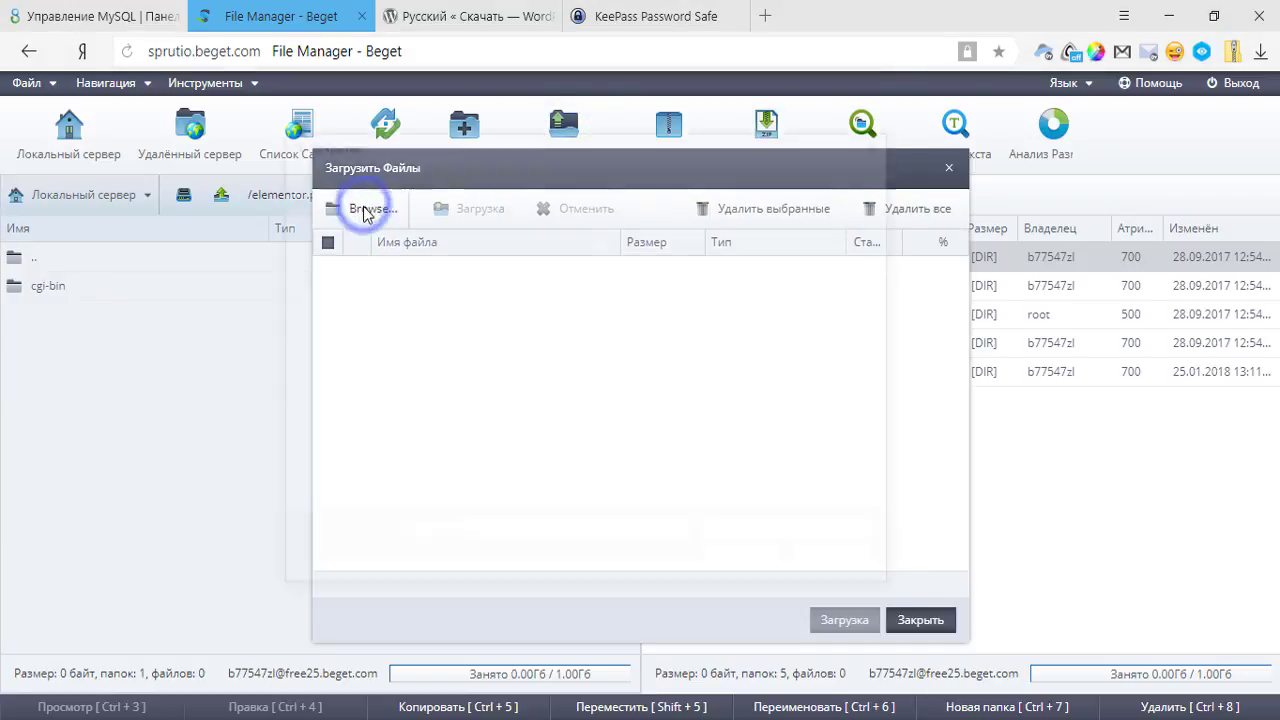
{"action": "left_click", "coordinate": [768, 310]}
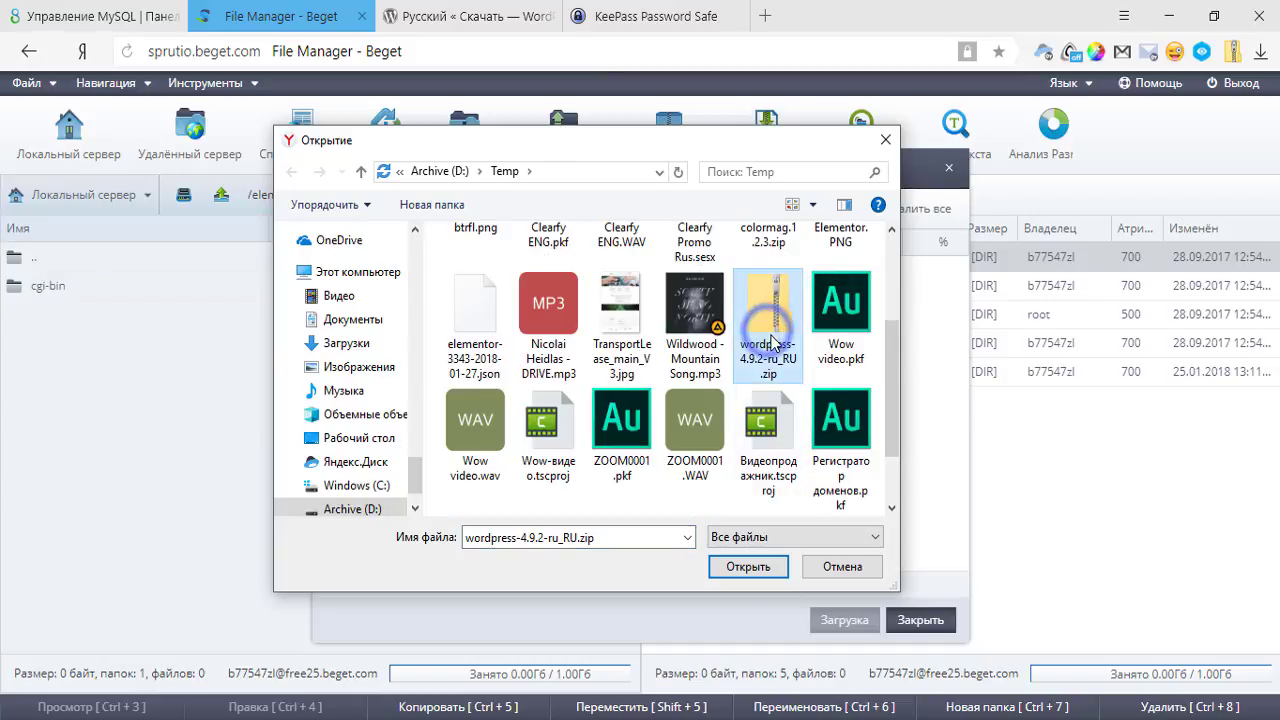
{"action": "left_click", "coordinate": [748, 566]}
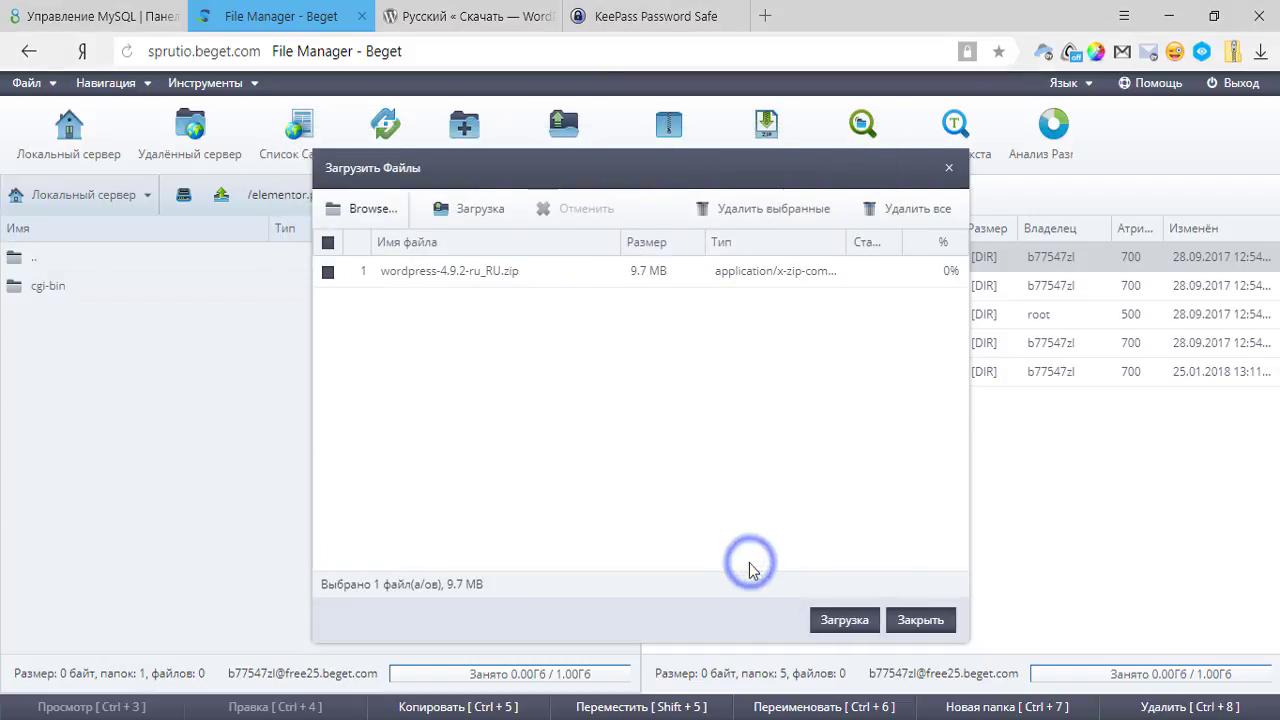
{"action": "left_click", "coordinate": [853, 624]}
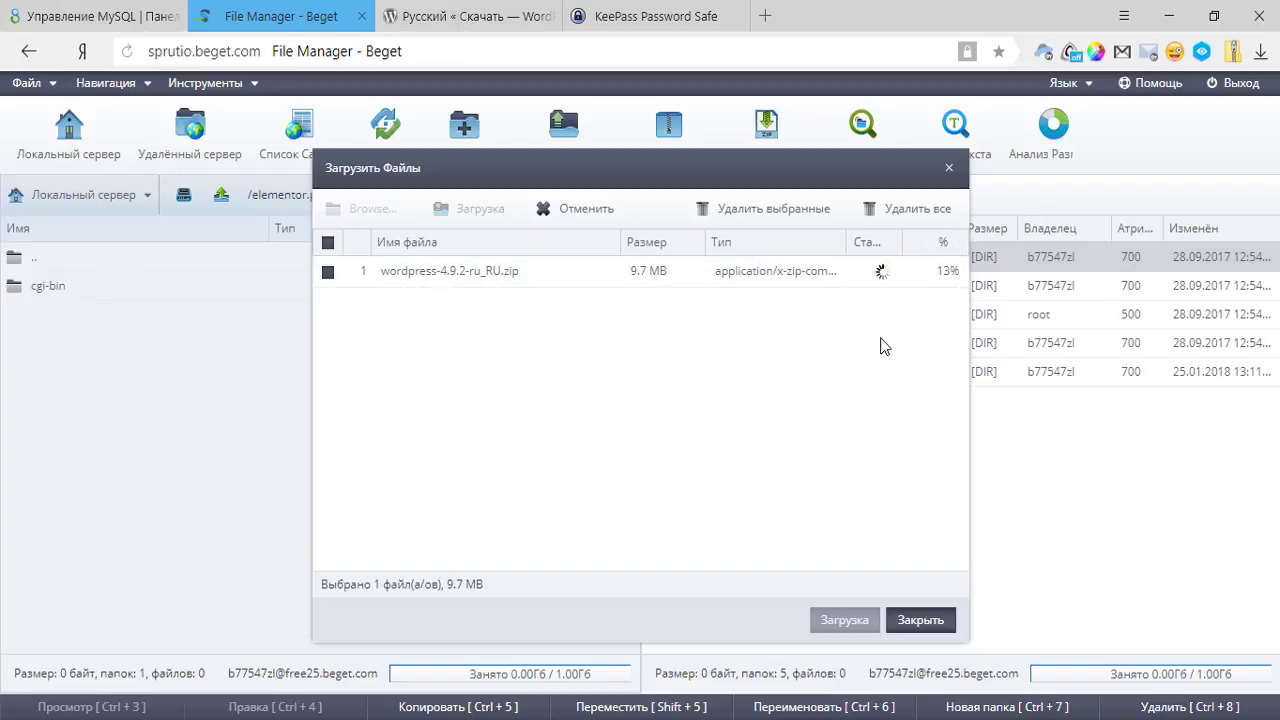
{"action": "left_click", "coordinate": [920, 620]}
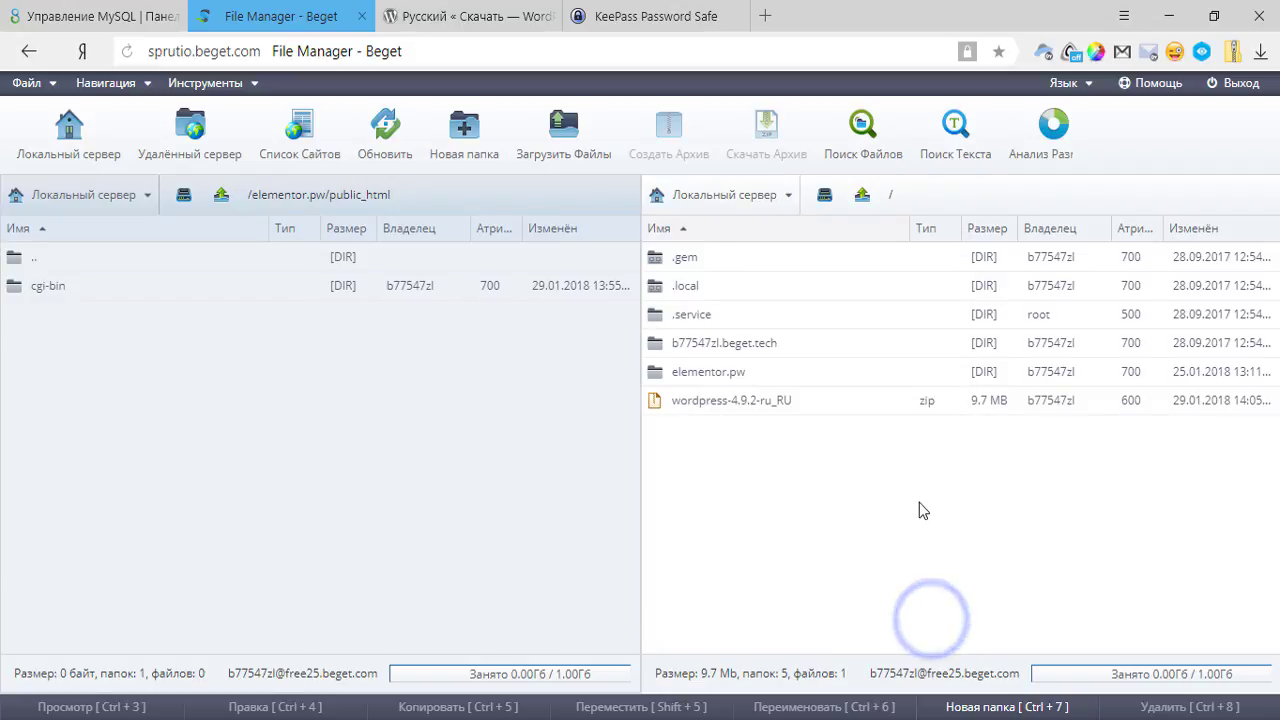
{"action": "left_click", "coordinate": [740, 400]}
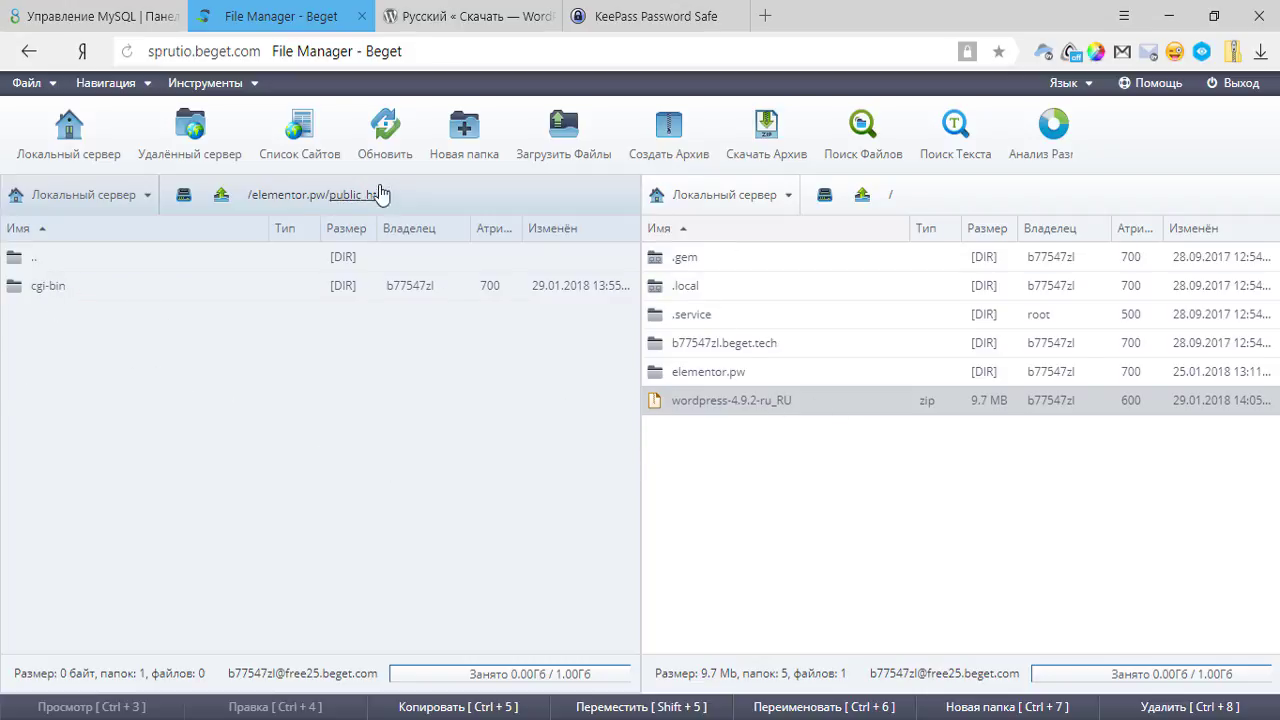
Extract wordpress-4.9.2-ru_RU.zip into the root, open the new wordpress folder and select everything.
{"action": "right_click", "coordinate": [745, 399]}
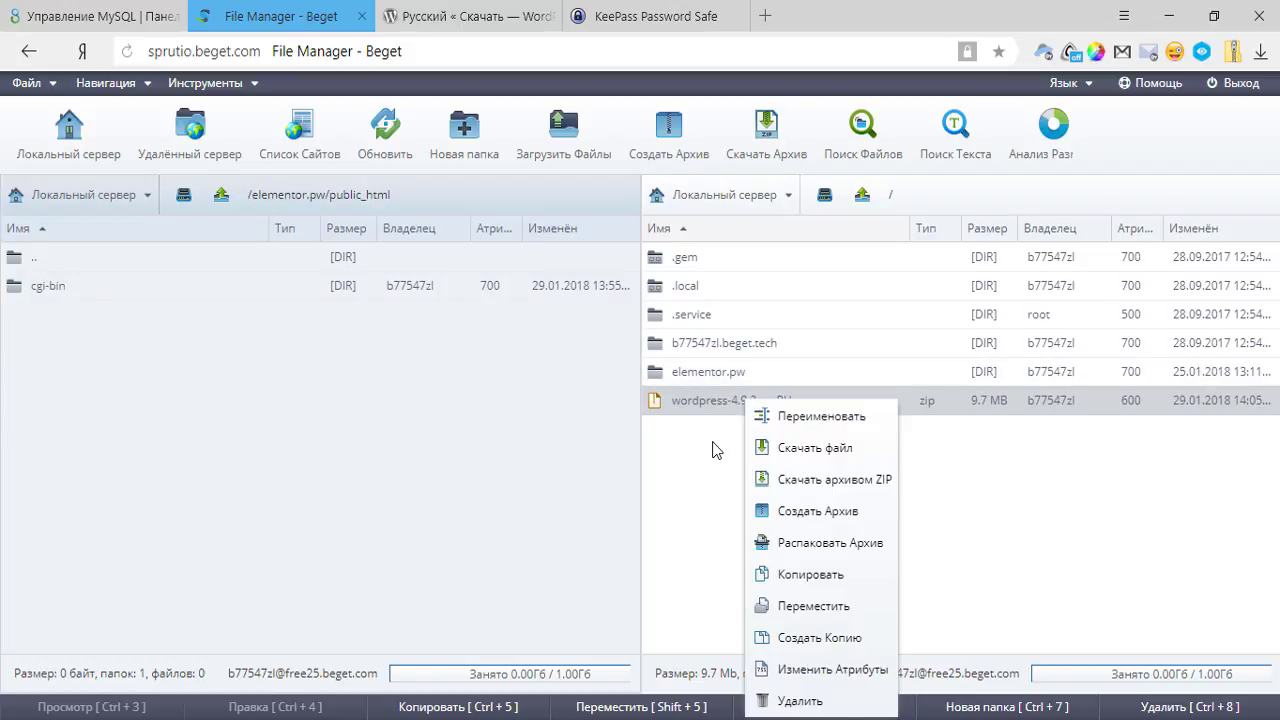
{"action": "left_click", "coordinate": [712, 450]}
{"action": "right_click", "coordinate": [734, 402]}
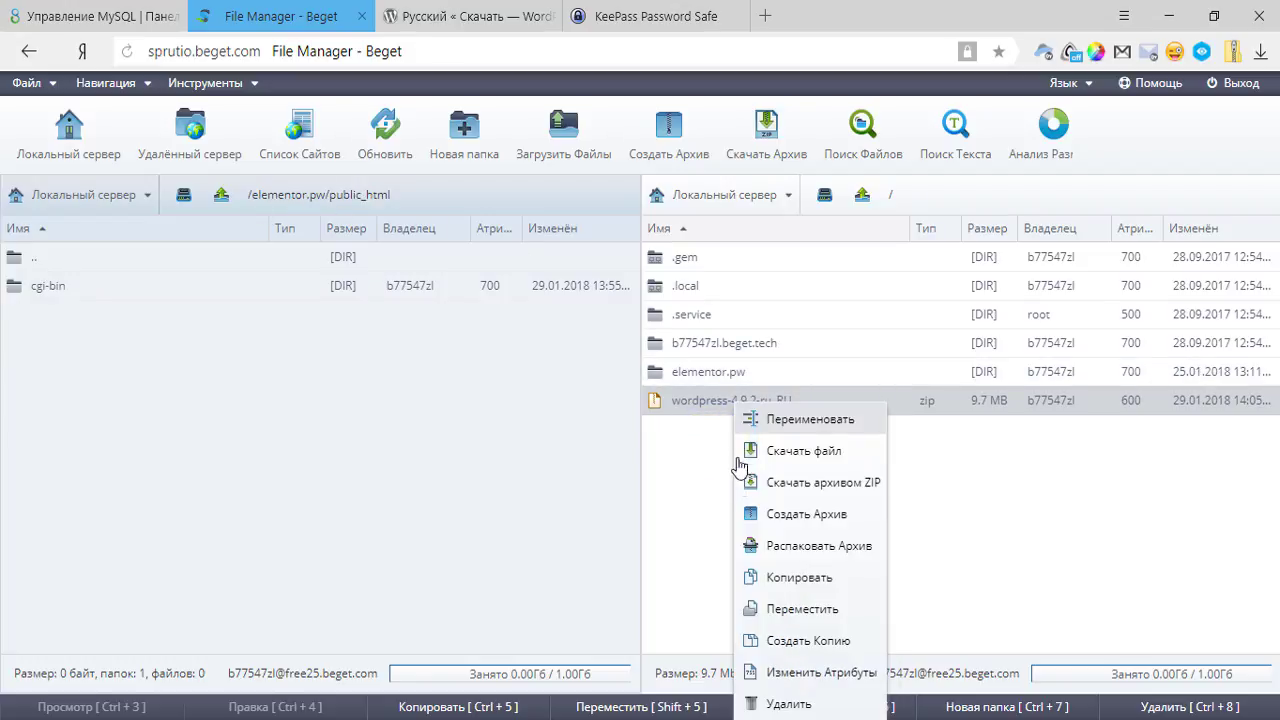
{"action": "left_click", "coordinate": [818, 550]}
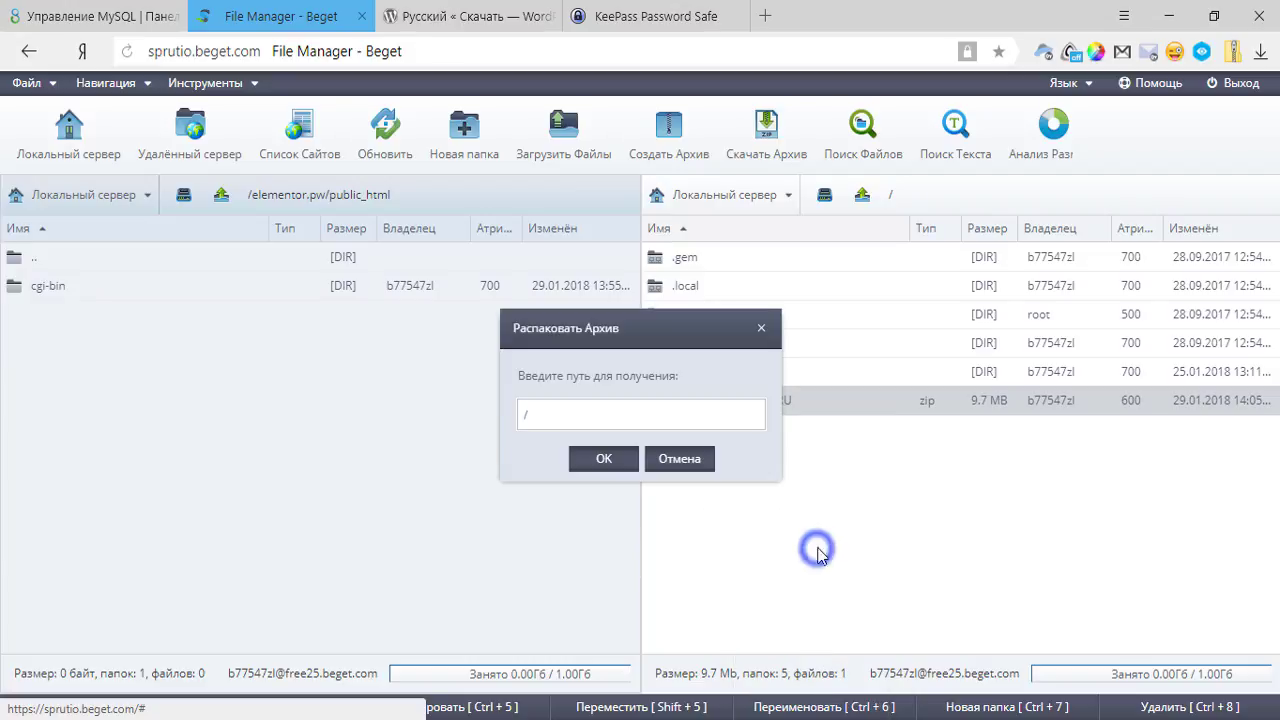
{"action": "left_click", "coordinate": [602, 463]}
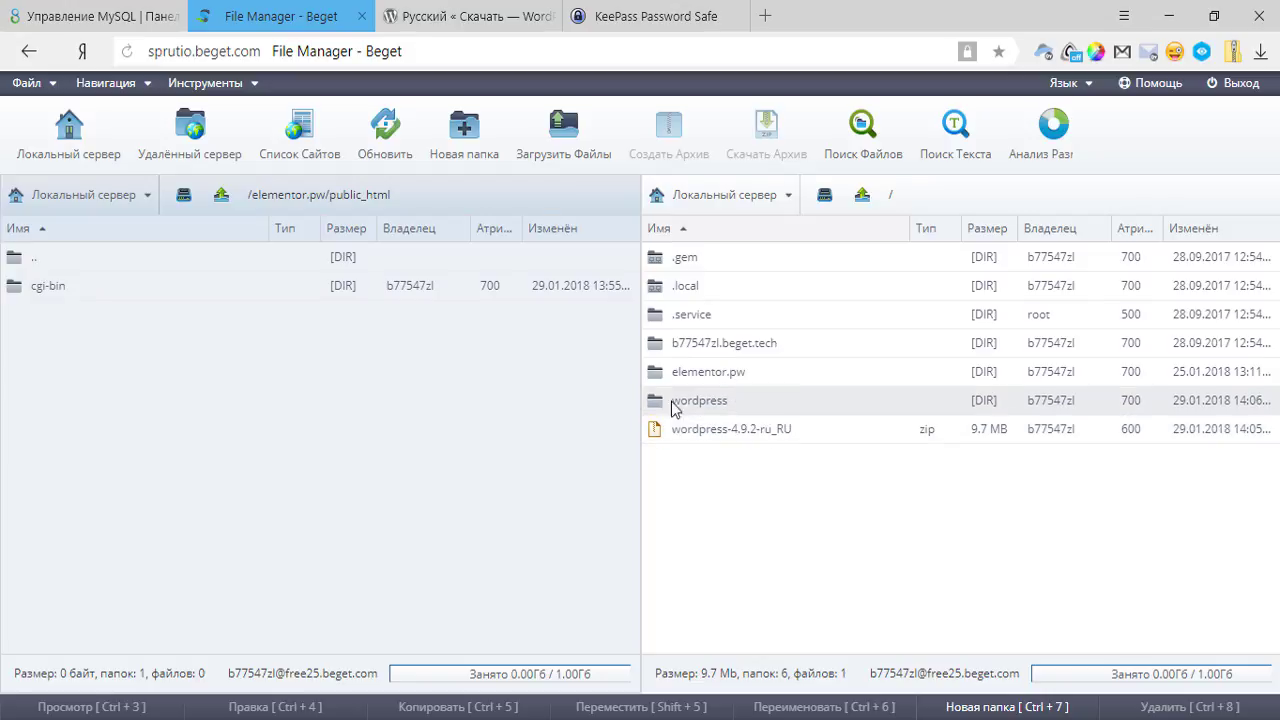
{"action": "double_click", "coordinate": [738, 412]}
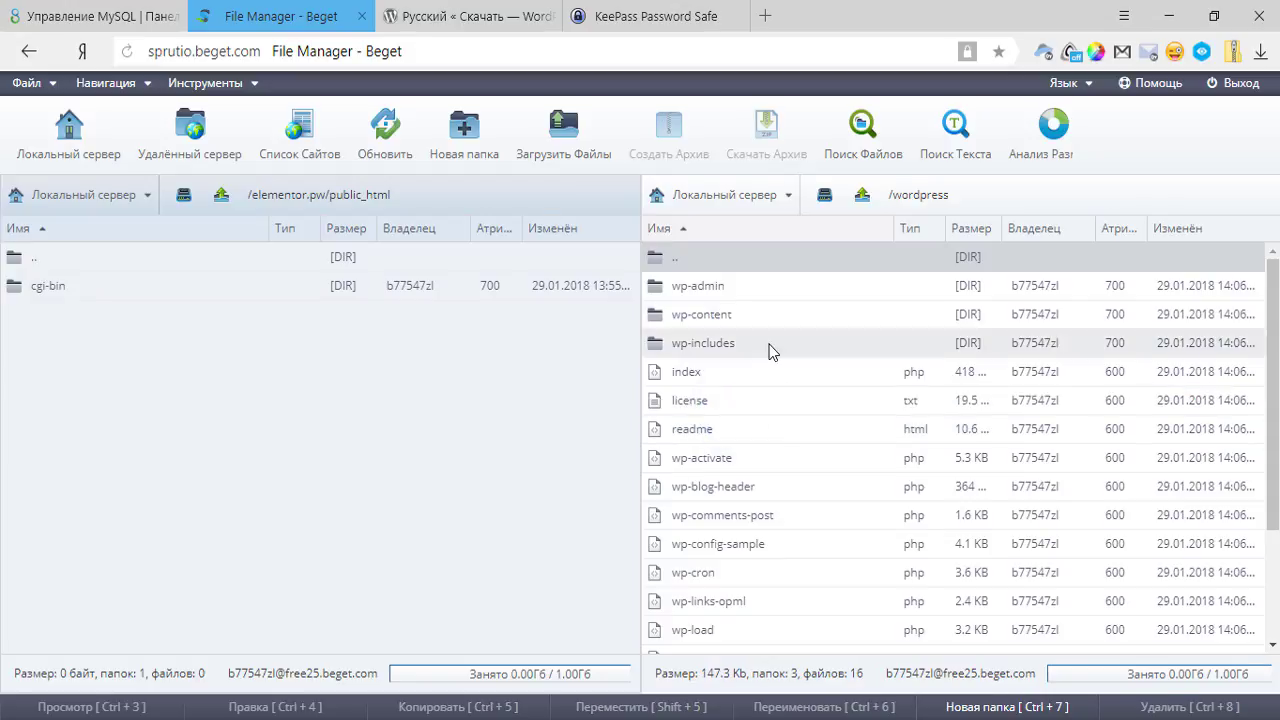
{"action": "key", "text": "ctrl+a"}
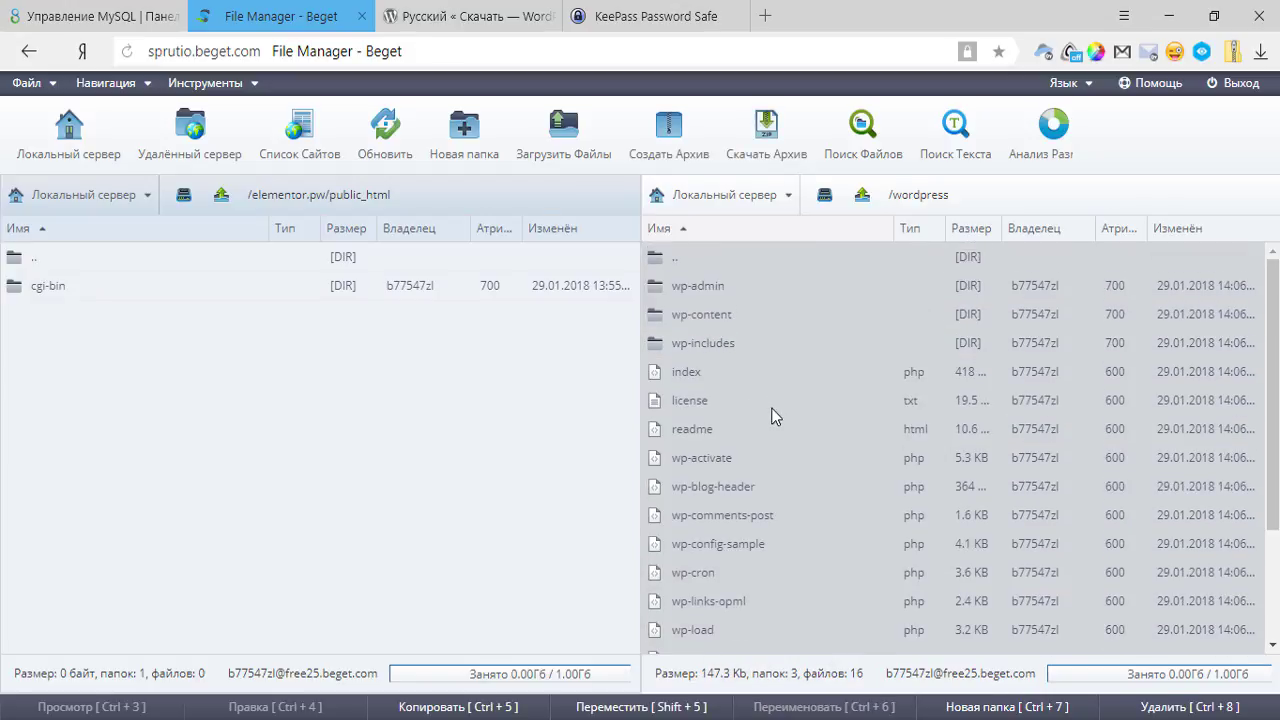
Copy all 19 WordPress items into elementor.pw/public_html.
{"action": "right_click", "coordinate": [771, 411]}
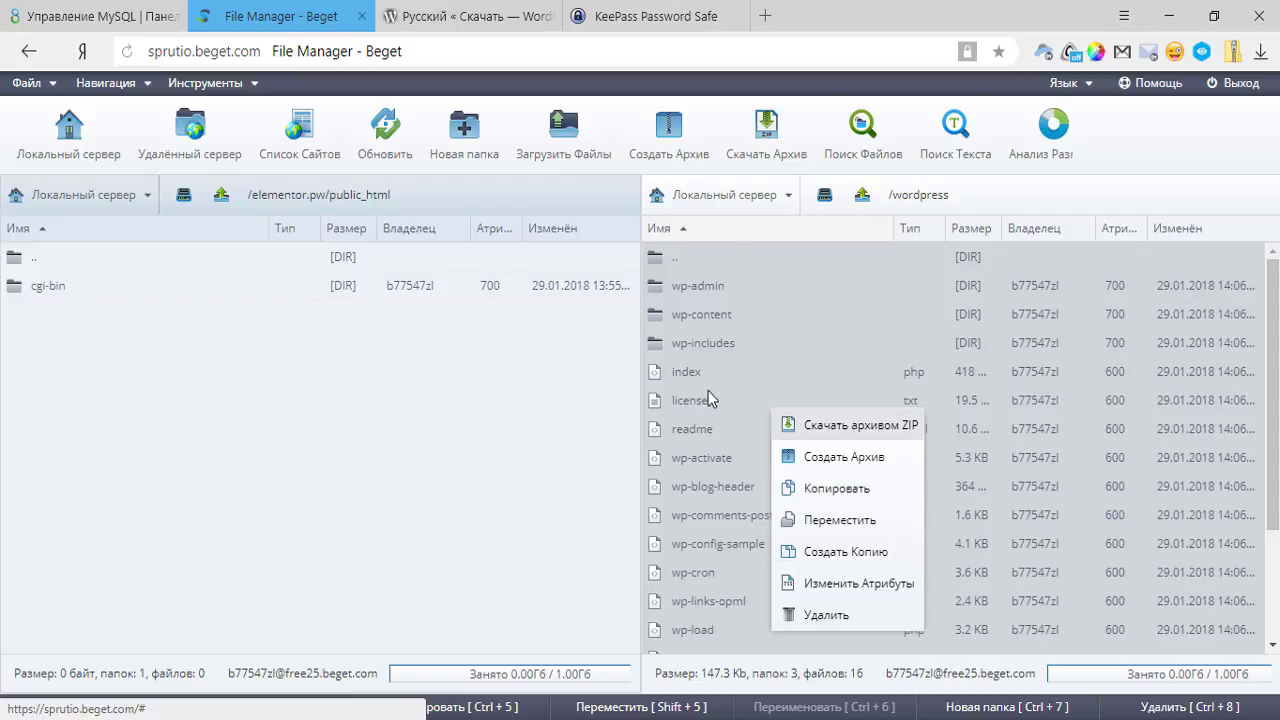
{"action": "left_click", "coordinate": [860, 492]}
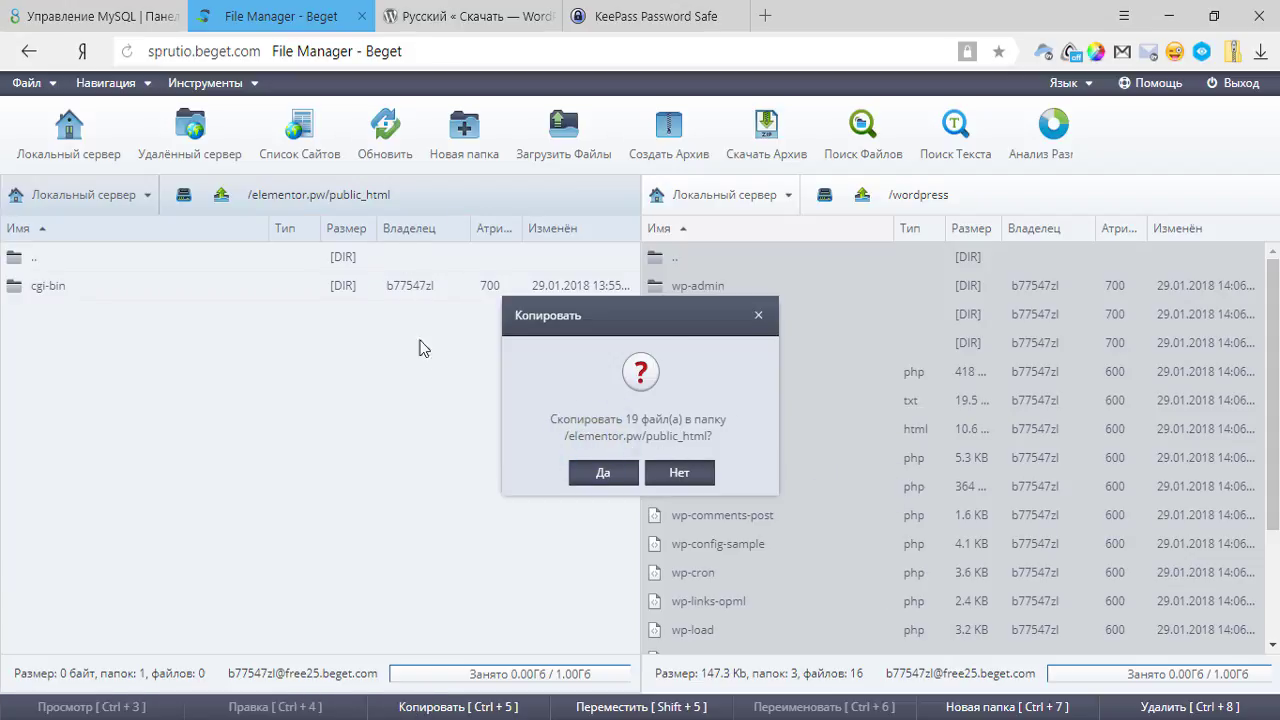
{"action": "left_click", "coordinate": [603, 476]}
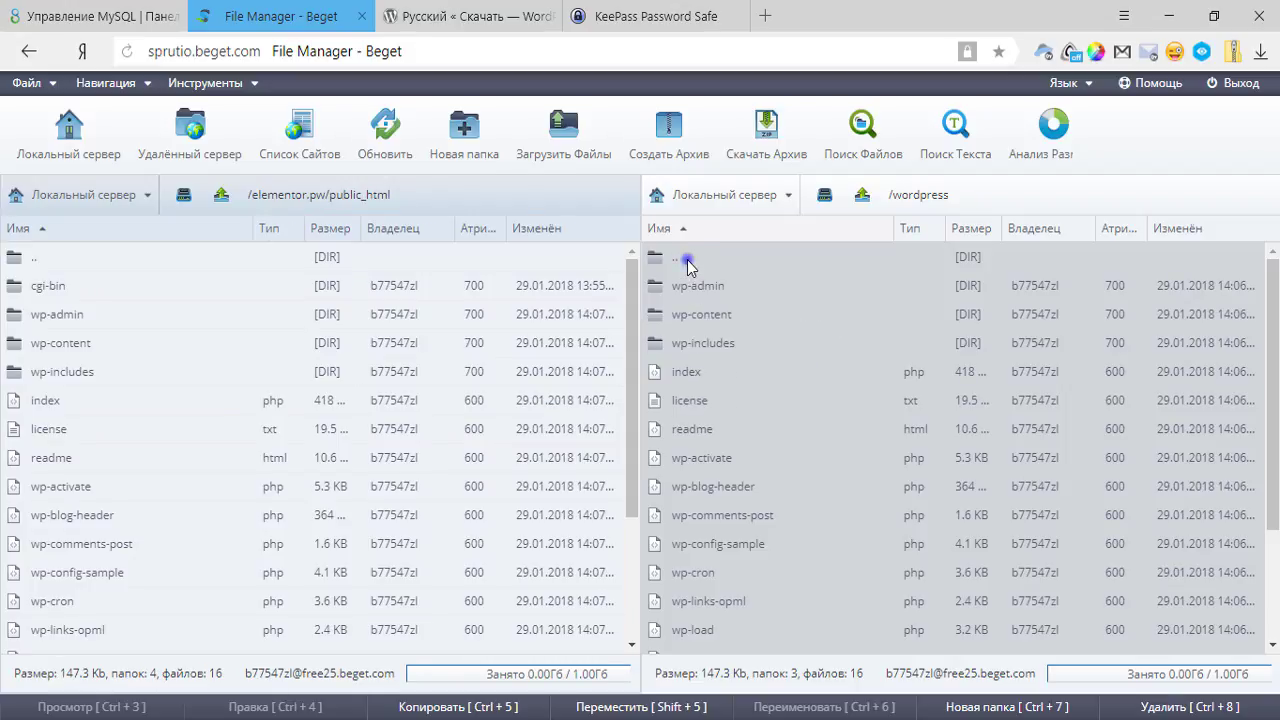
Delete the extracted wordpress folder and the zip archive from the root folder.
{"action": "double_click", "coordinate": [687, 260]}
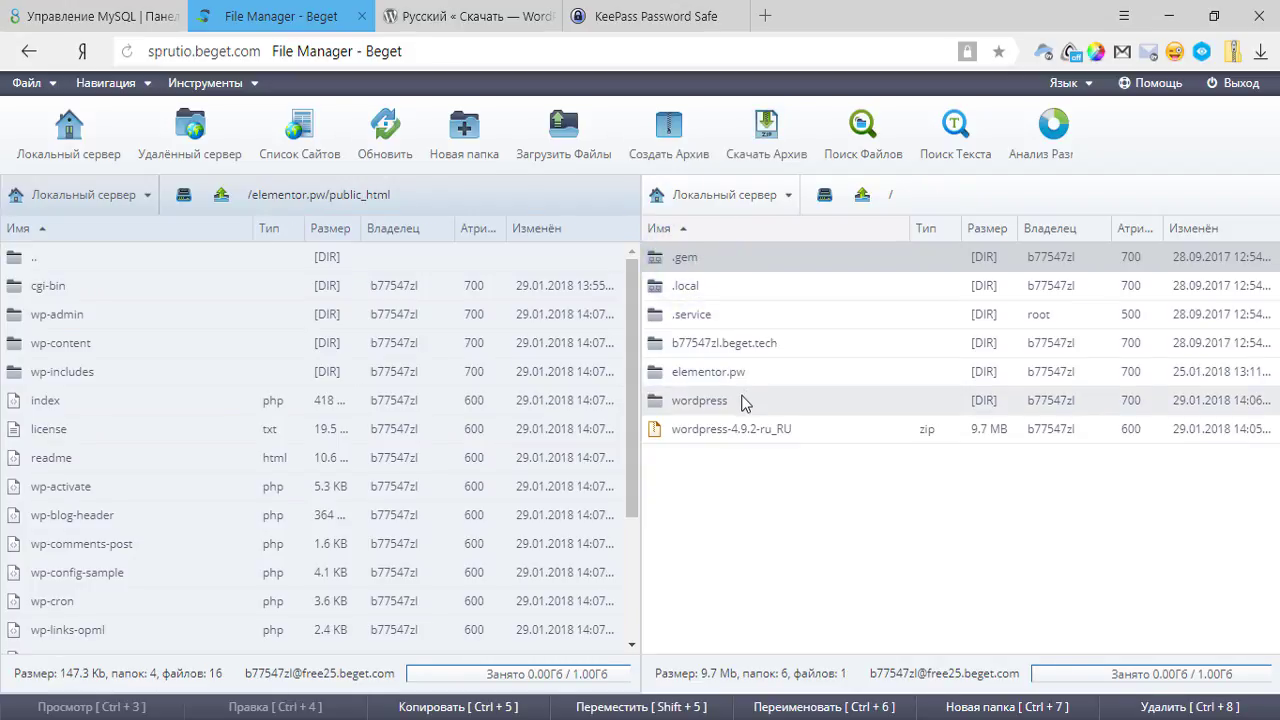
{"action": "left_click", "coordinate": [810, 400]}
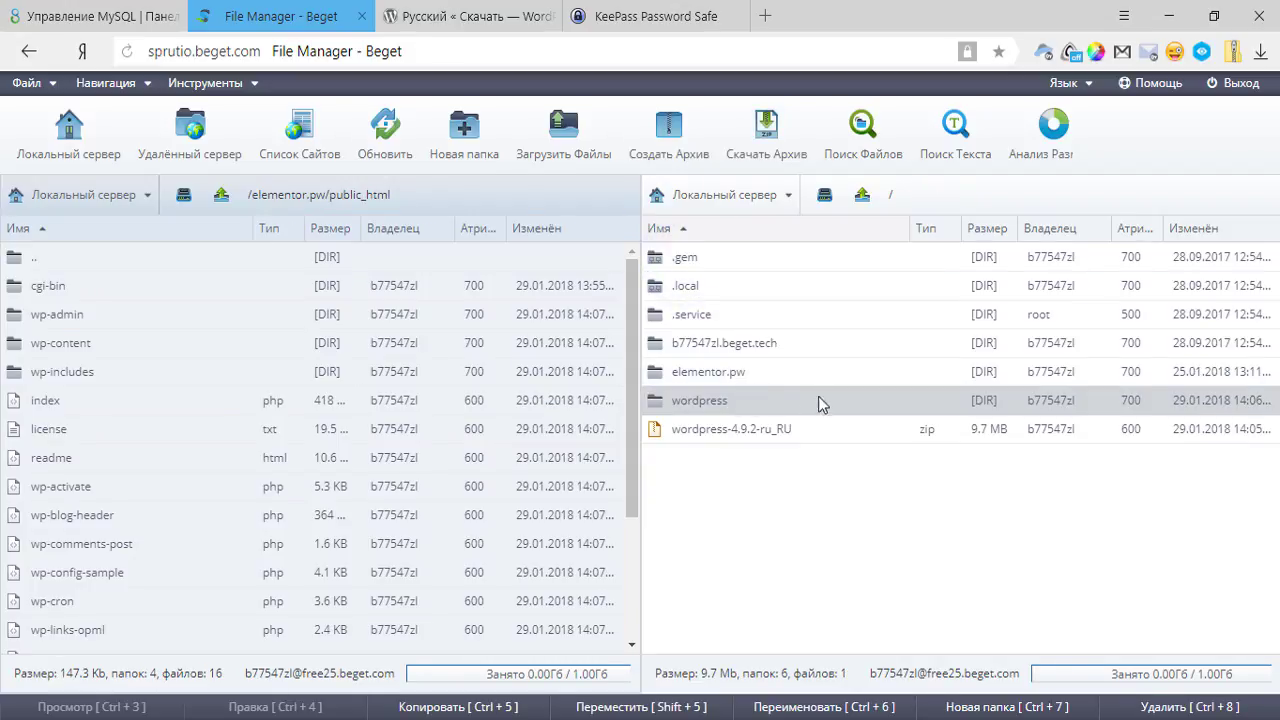
{"action": "left_click", "coordinate": [742, 426], "text": "ctrl"}
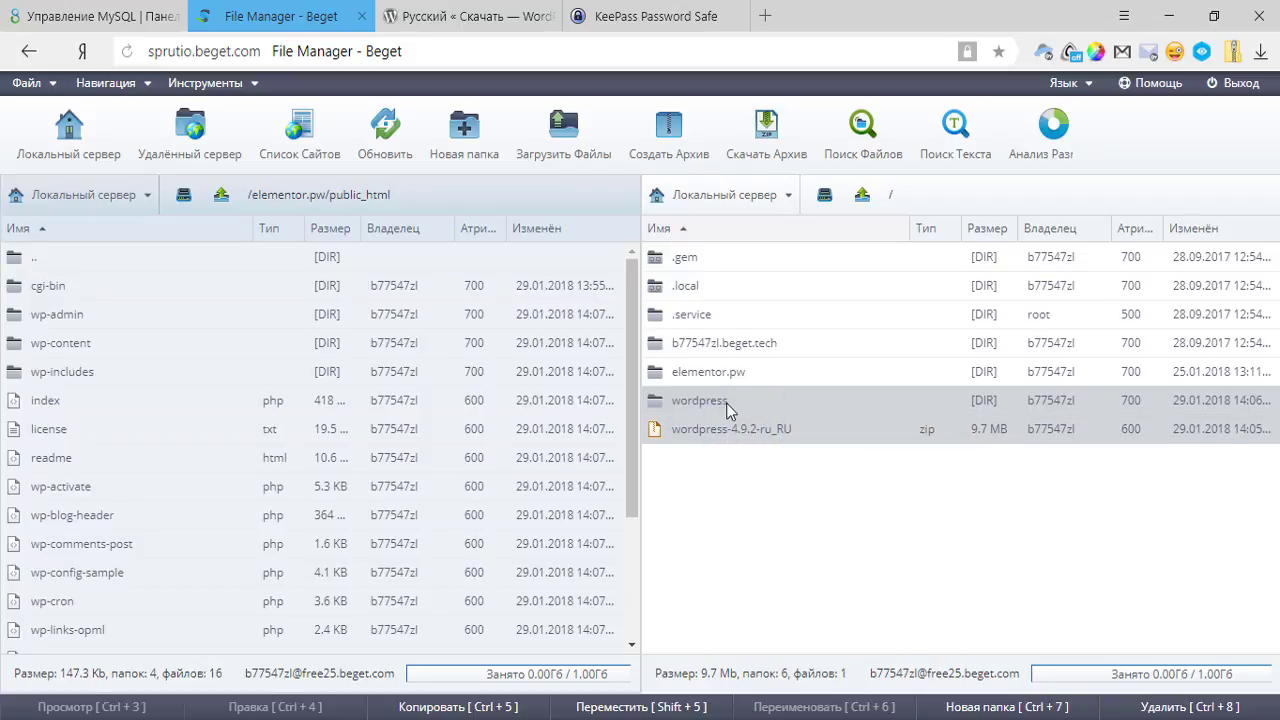
{"action": "right_click", "coordinate": [755, 428]}
{"action": "left_click", "coordinate": [808, 622]}
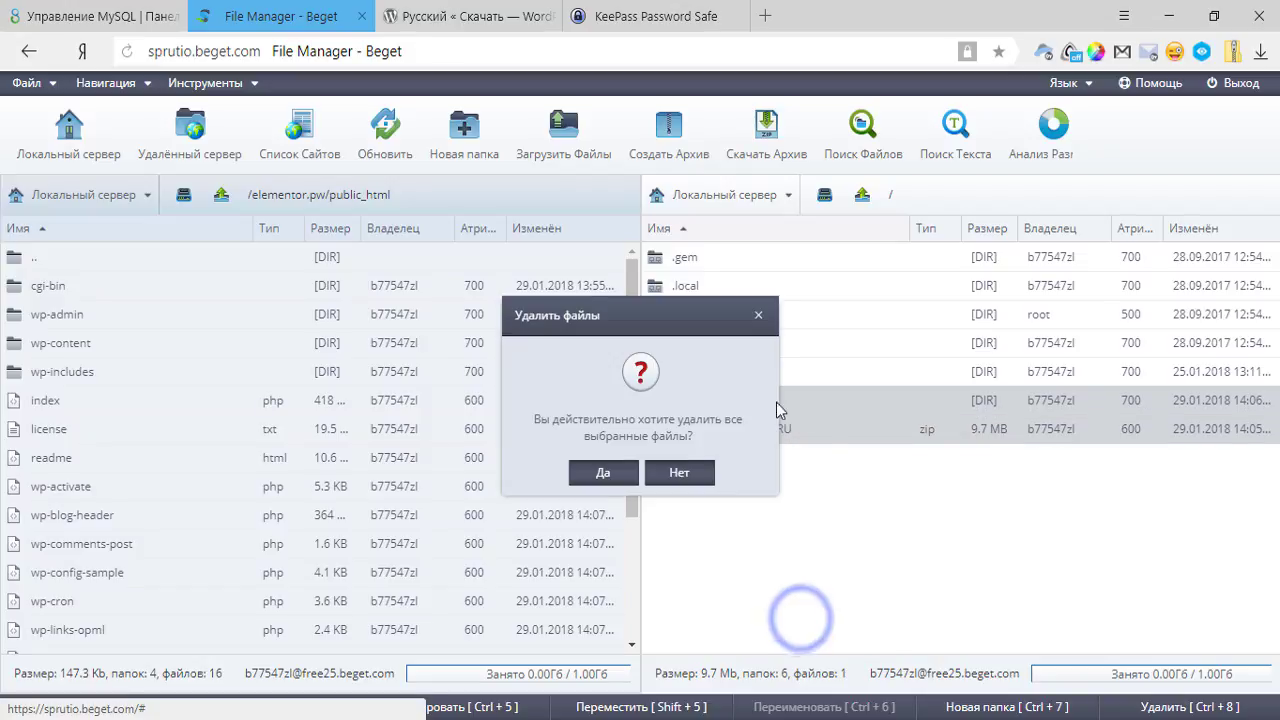
{"action": "left_click", "coordinate": [603, 471]}
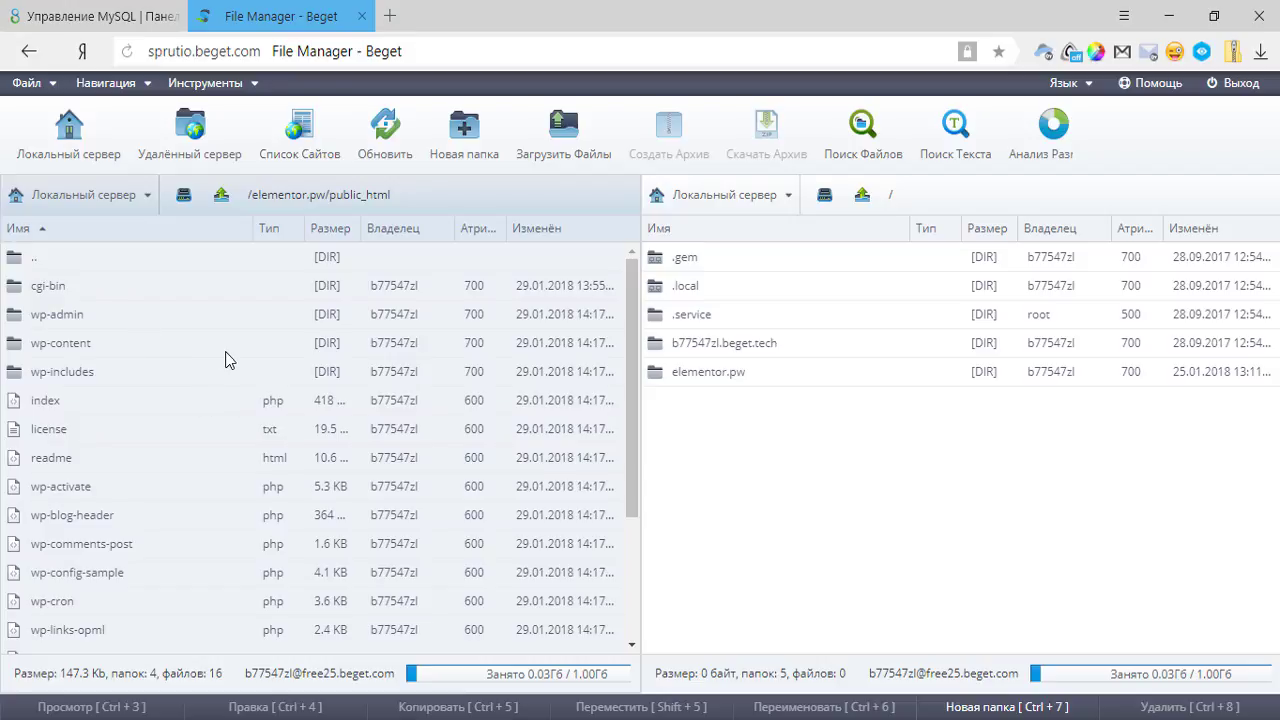
{"action": "left_click", "coordinate": [329, 197]}
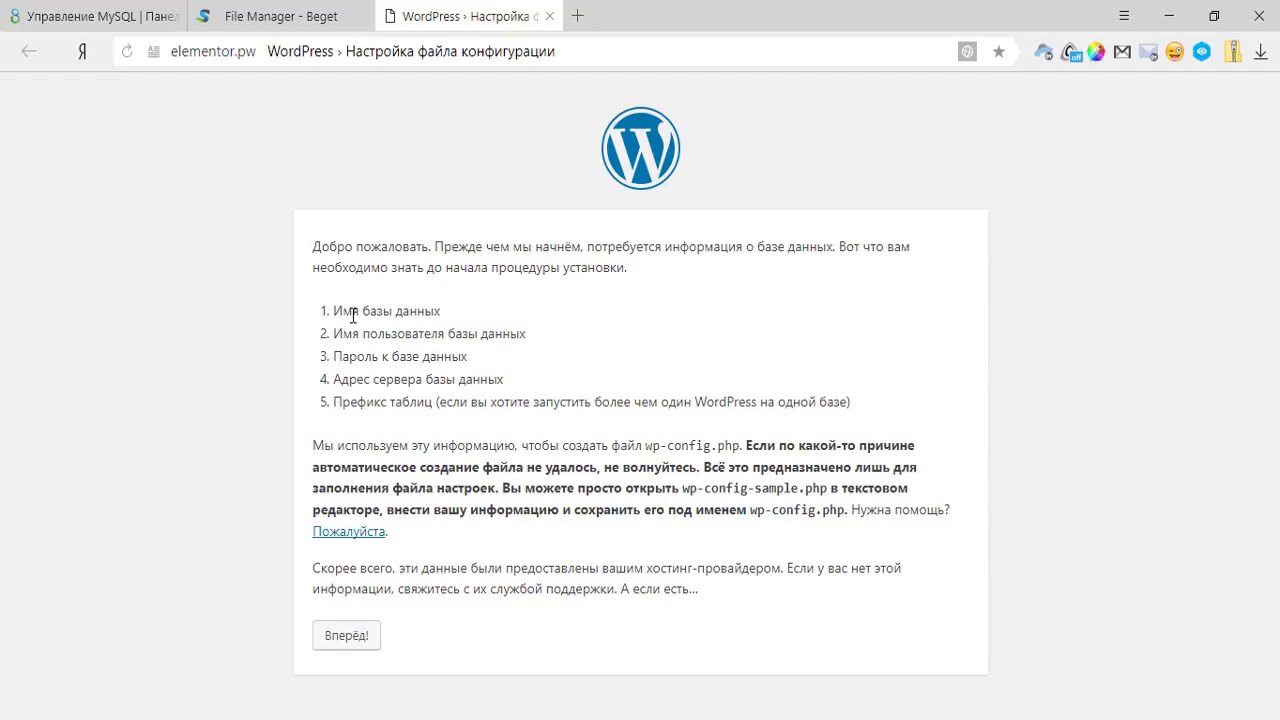
Enter the hosting database name as both the database name and user name.
{"action": "left_click", "coordinate": [358, 644]}
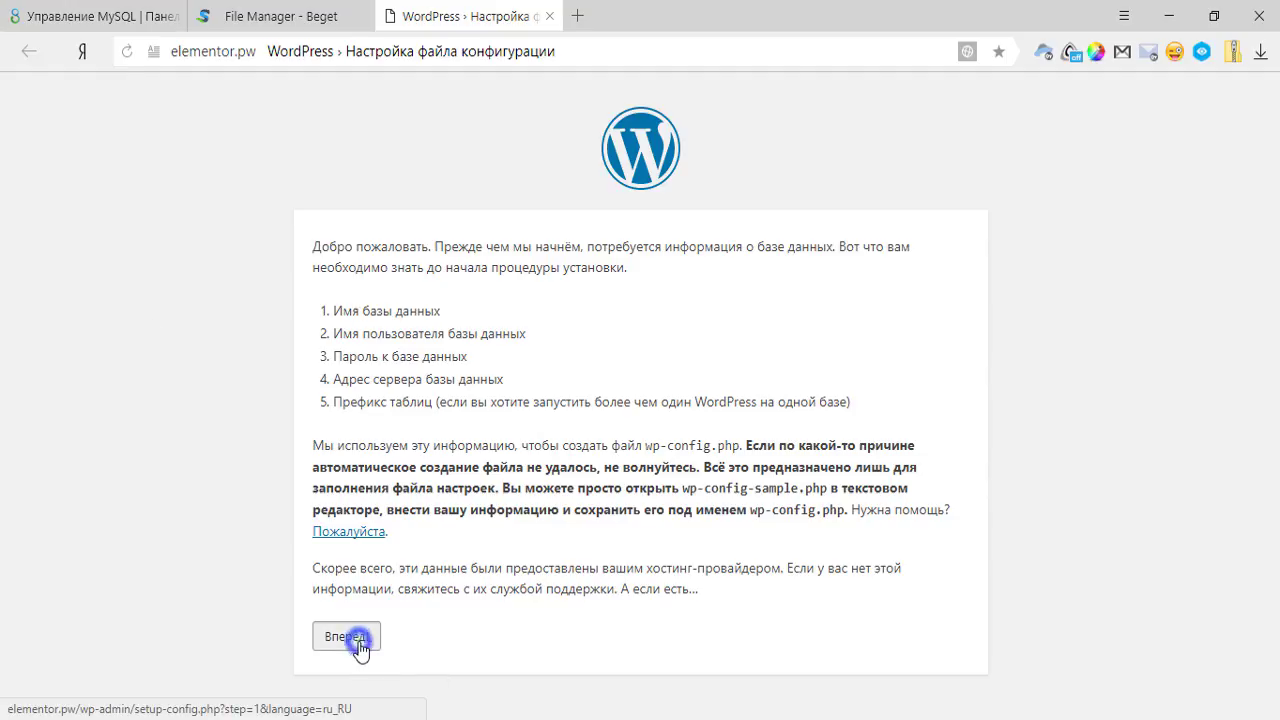
{"action": "left_click", "coordinate": [129, 18]}
{"action": "scroll", "coordinate": [455, 540], "scroll_direction": "down", "scroll_amount": 2}
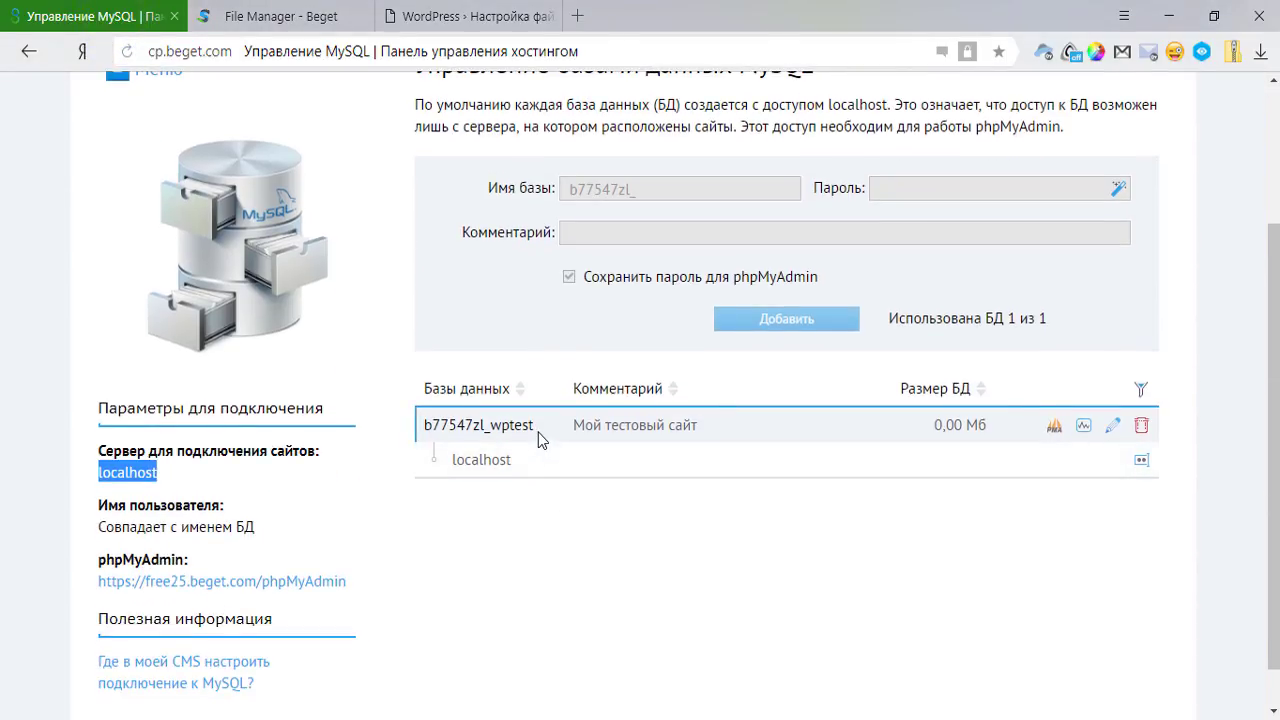
{"action": "left_click_drag", "start_coordinate": [540, 432], "coordinate": [422, 425]}
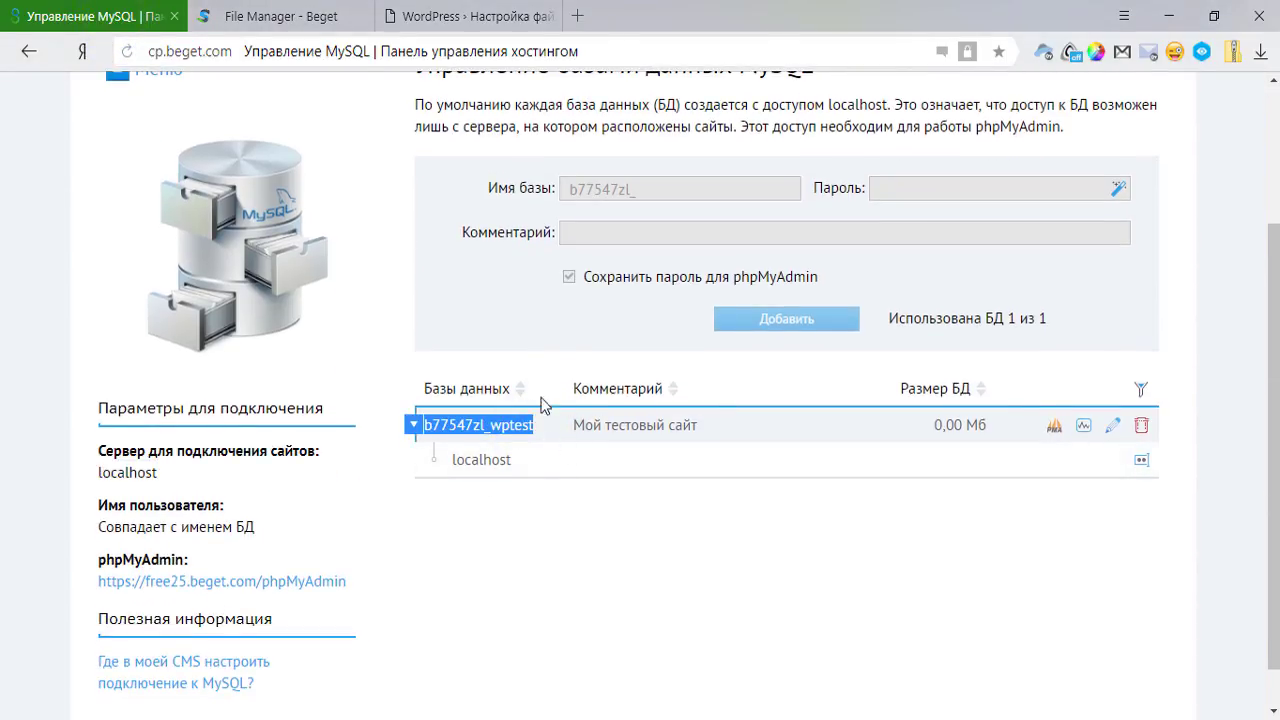
{"action": "left_click", "coordinate": [465, 16]}
{"action": "left_click_drag", "start_coordinate": [532, 320], "coordinate": [434, 309]}
{"action": "key", "text": "ctrl+v"}
{"action": "left_click_drag", "start_coordinate": [557, 380], "coordinate": [477, 372]}
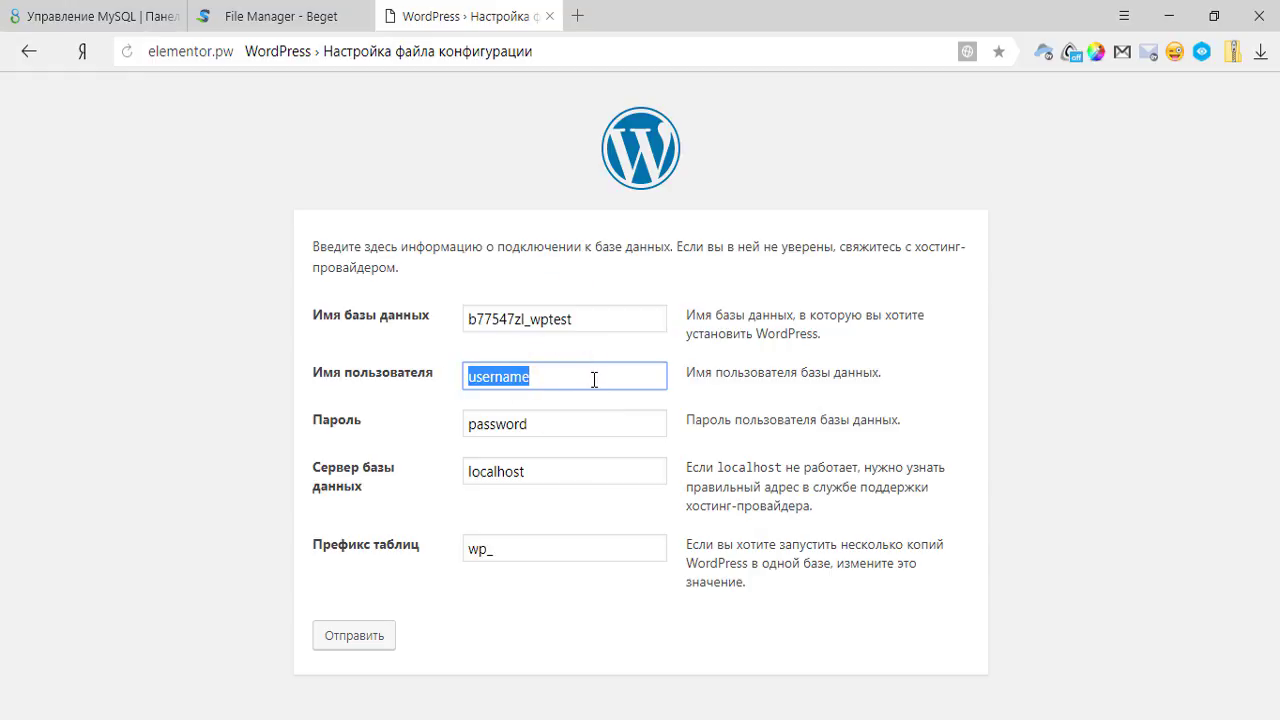
{"action": "key", "text": "ctrl+v"}
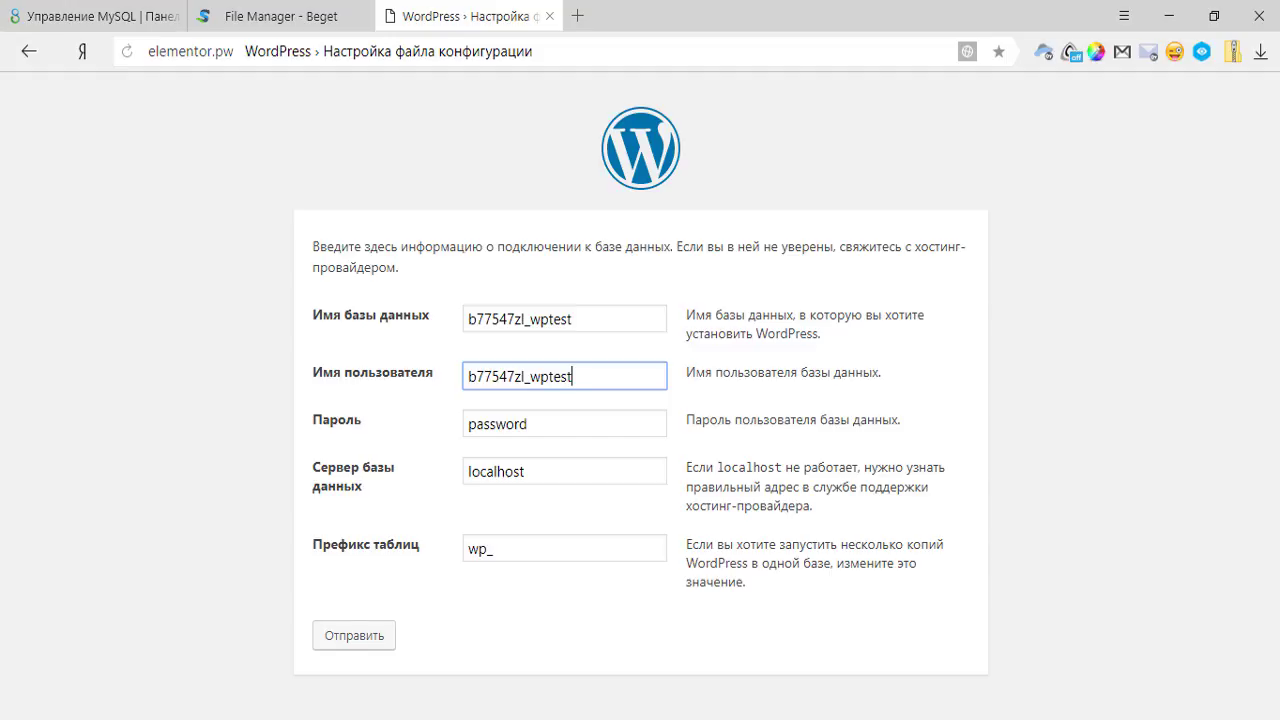
Paste the saved database password from Notepad++ into the Пароль field.
{"action": "key", "text": "alt+Tab"}
{"action": "left_click_drag", "start_coordinate": [126, 104], "coordinate": [50, 104]}
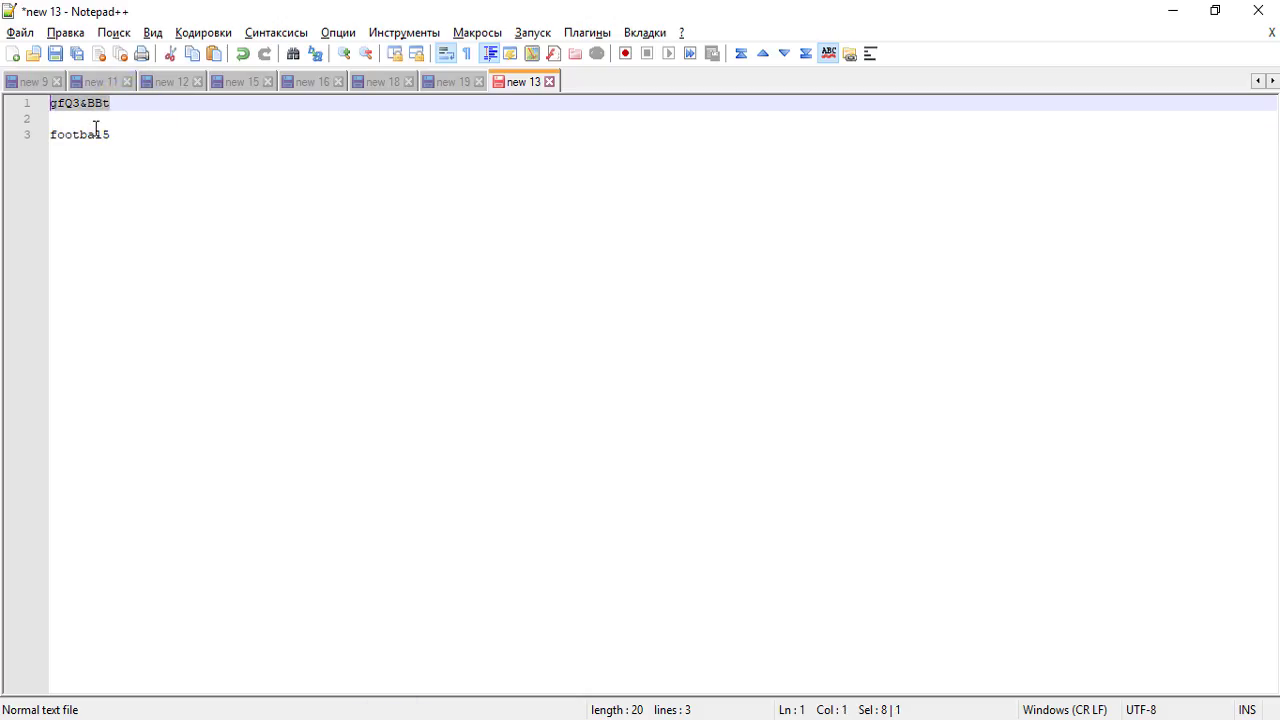
{"action": "key", "text": "alt+Tab"}
{"action": "double_click", "coordinate": [545, 425]}
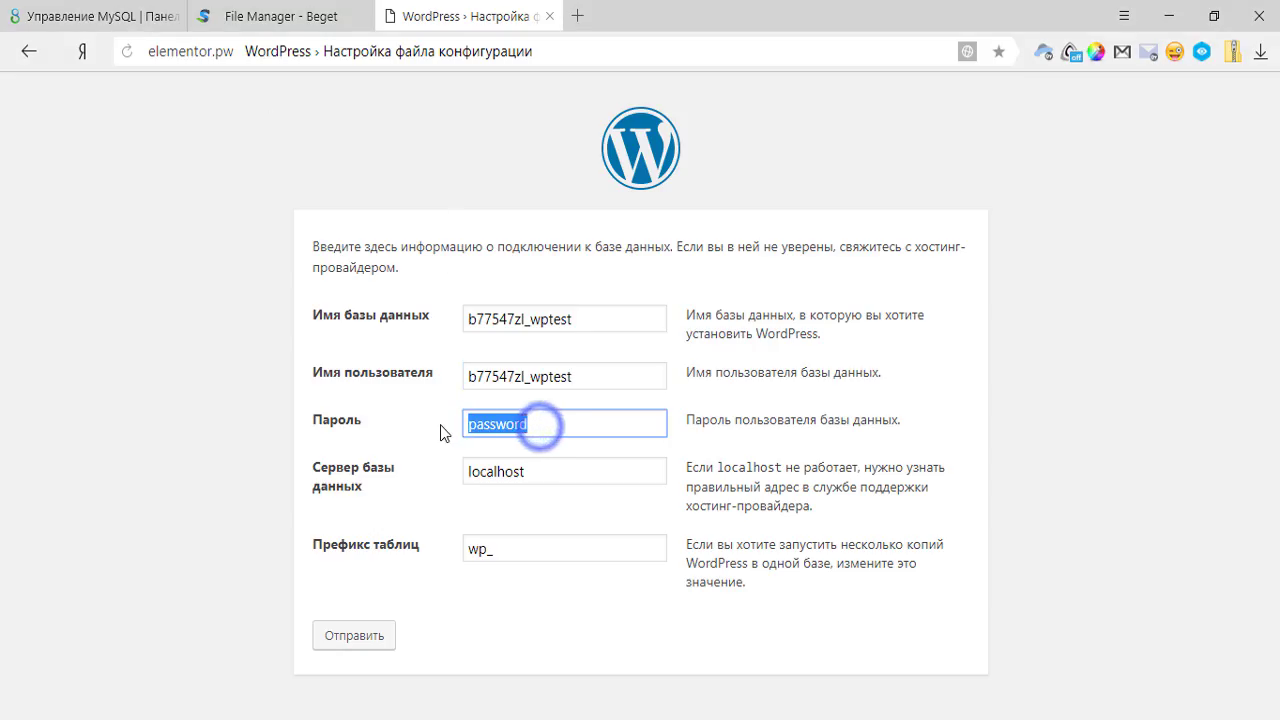
{"action": "key", "text": "ctrl+v"}
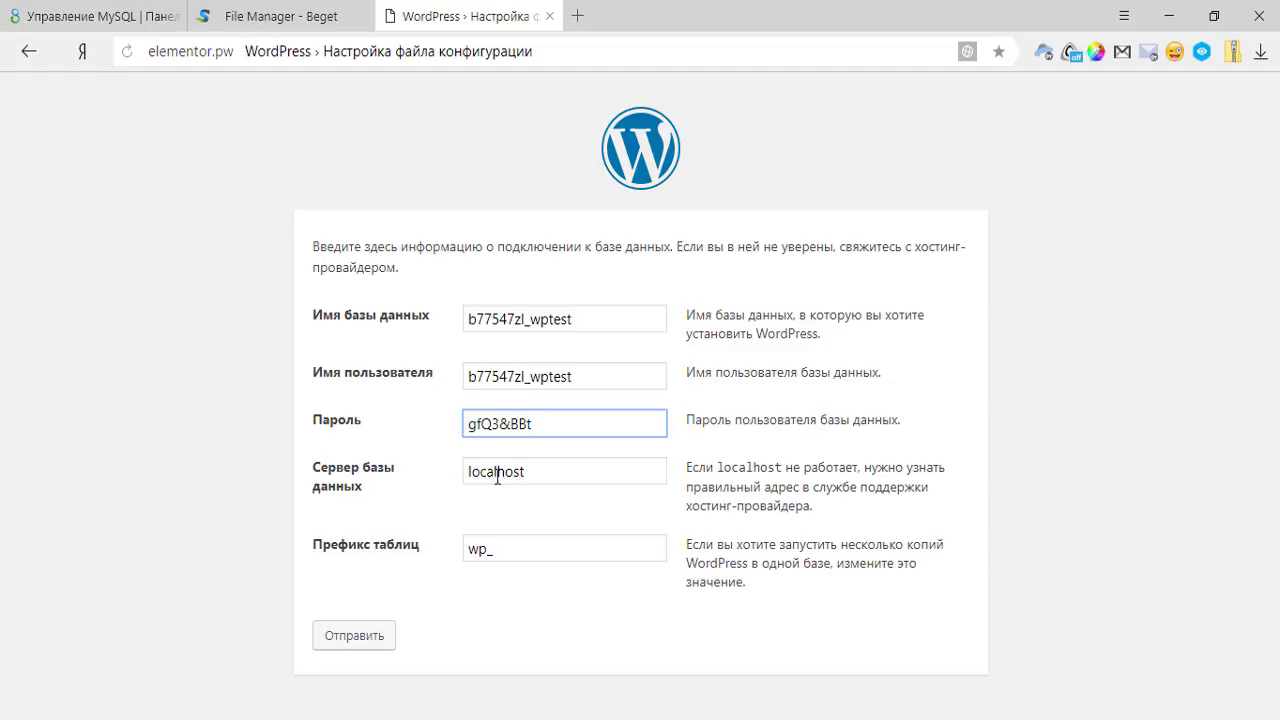
Check the MySQL page's server name and keep localhost as the database server.
{"action": "left_click", "coordinate": [130, 16]}
{"action": "scroll", "coordinate": [314, 523], "scroll_direction": "down", "scroll_amount": 1}
{"action": "left_click_drag", "start_coordinate": [99, 424], "coordinate": [207, 438]}
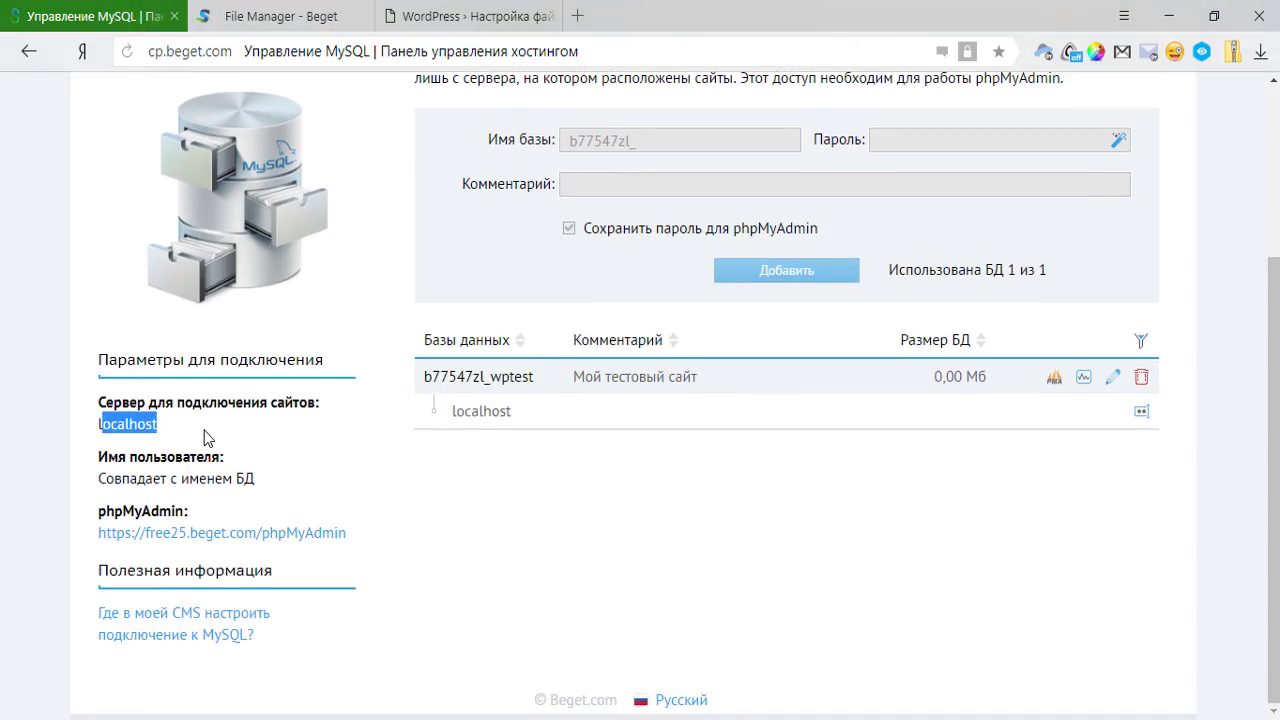
{"action": "left_click", "coordinate": [202, 430]}
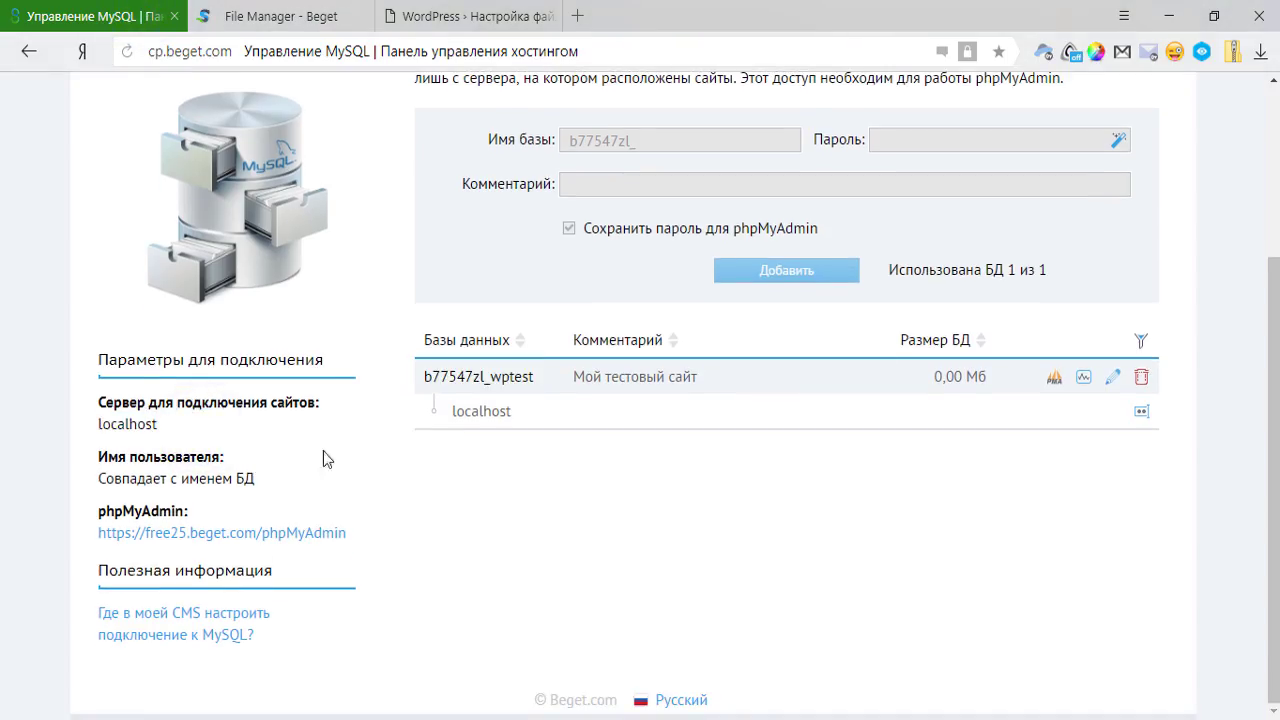
{"action": "scroll", "coordinate": [371, 443], "scroll_direction": "up", "scroll_amount": 3}
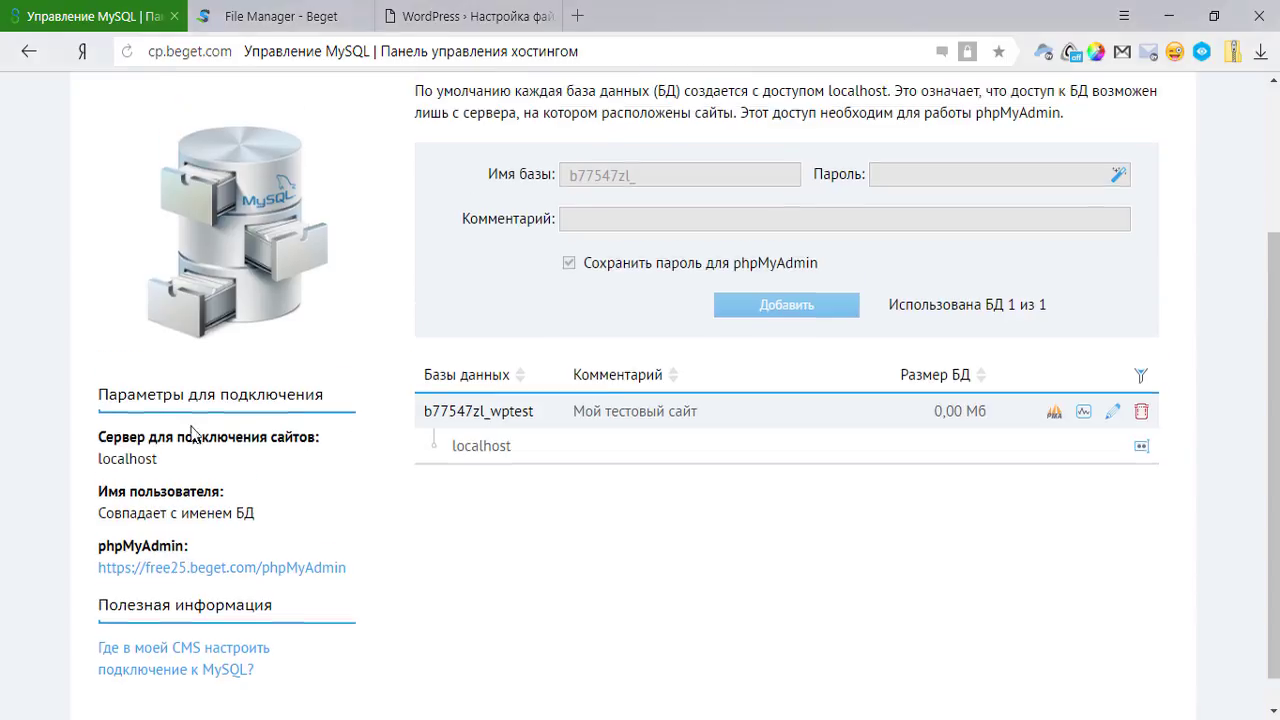
{"action": "scroll", "coordinate": [184, 467], "scroll_direction": "down", "scroll_amount": 3}
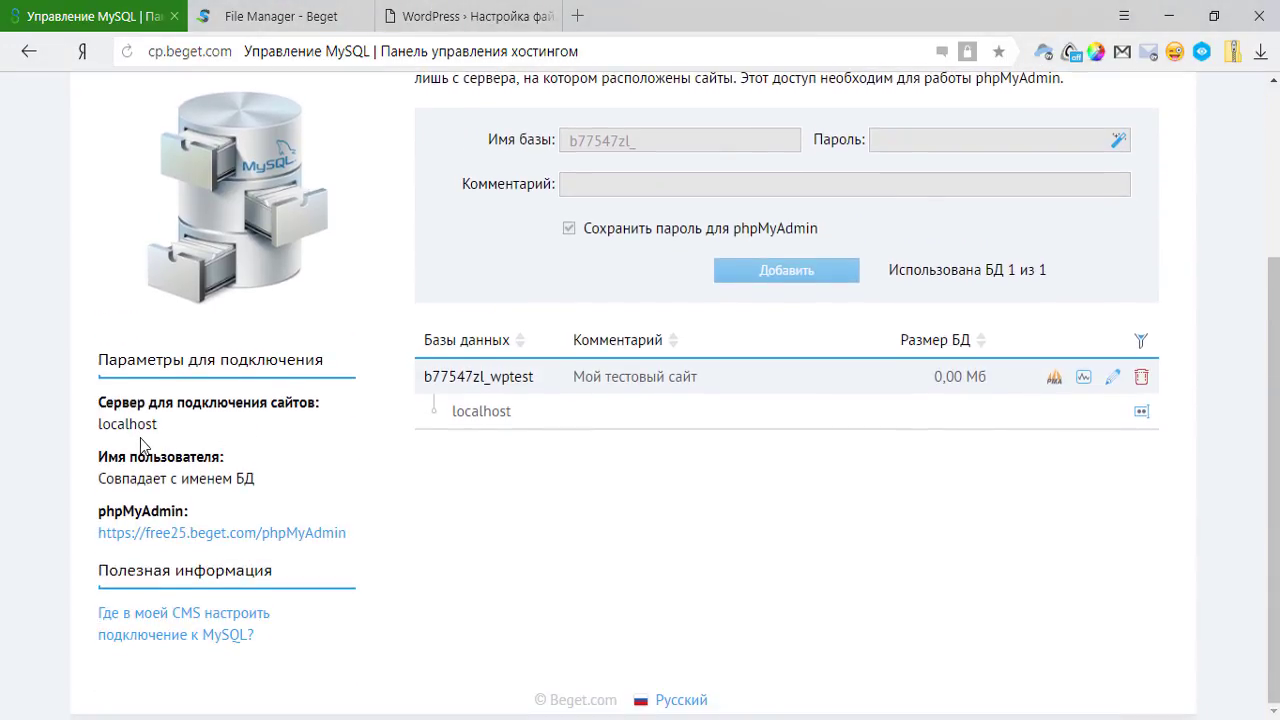
{"action": "scroll", "coordinate": [403, 410], "scroll_direction": "up", "scroll_amount": 2}
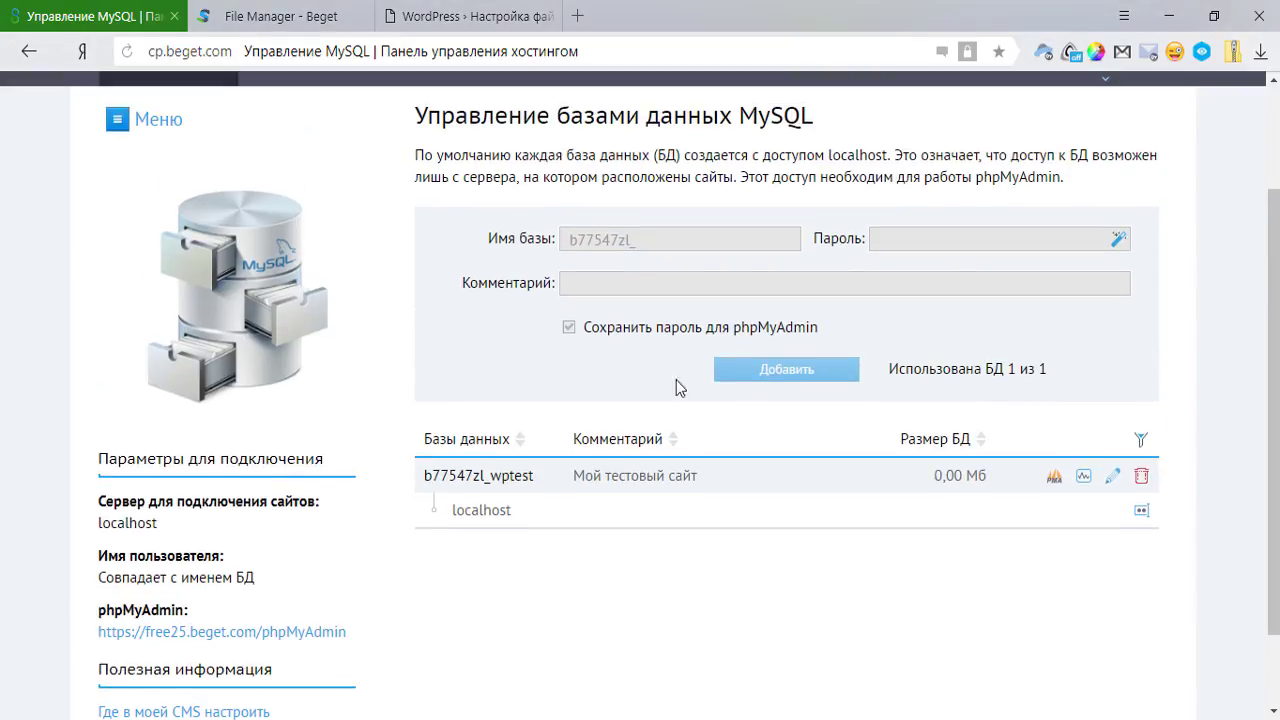
{"action": "scroll", "coordinate": [184, 424], "scroll_direction": "down", "scroll_amount": 2}
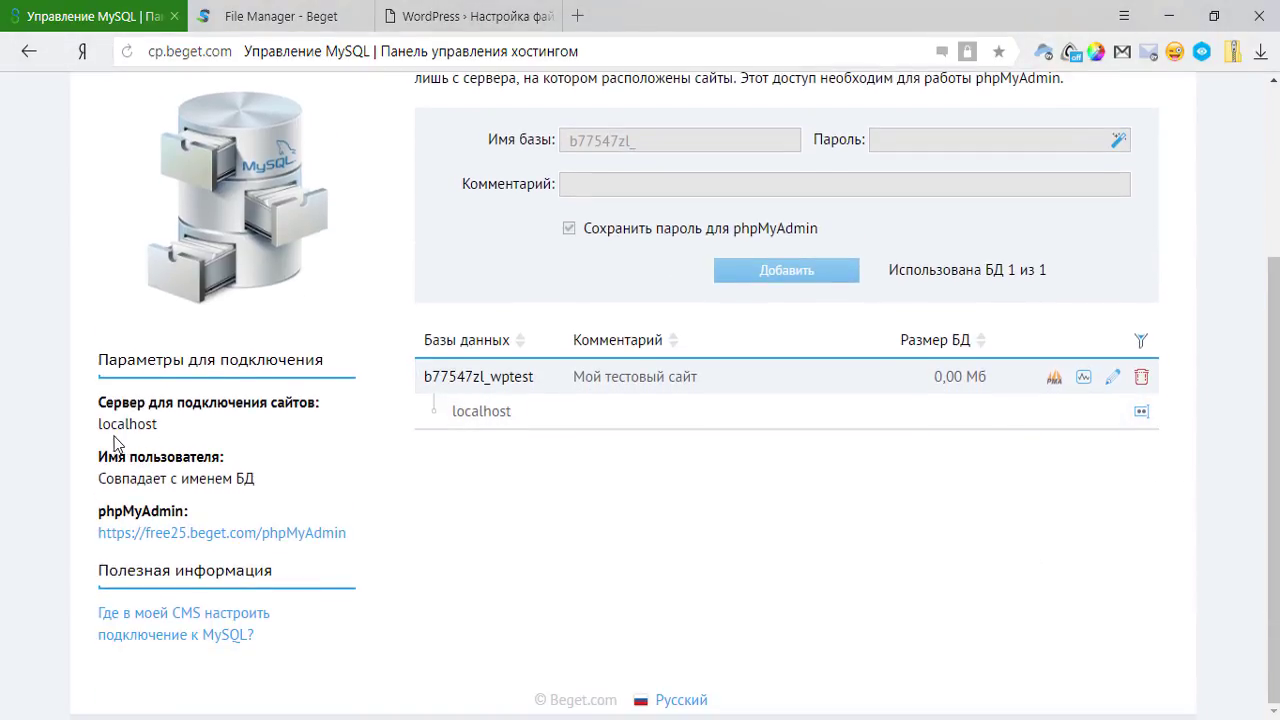
{"action": "double_click", "coordinate": [98, 432]}
{"action": "left_click", "coordinate": [228, 424]}
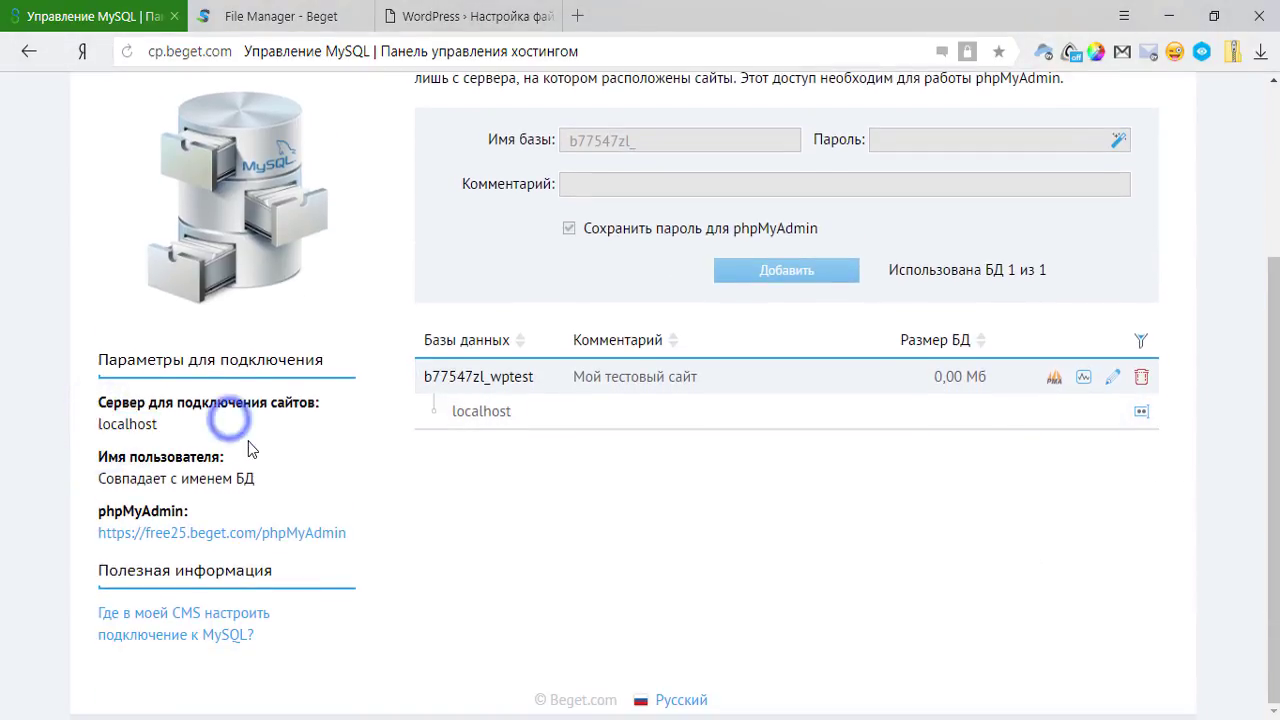
{"action": "left_click", "coordinate": [428, 15]}
{"action": "left_click", "coordinate": [499, 466]}
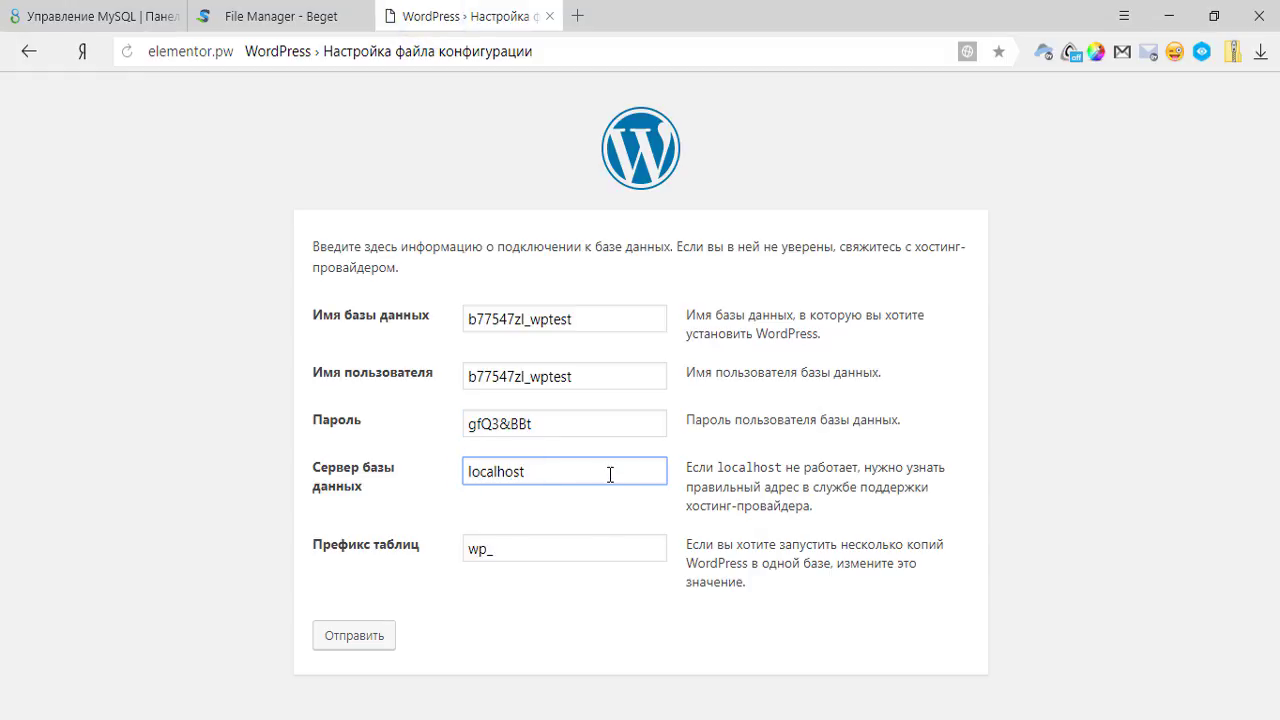
Review the table prefix field and its explanation in the database connection form.
{"action": "left_click", "coordinate": [606, 472]}
{"action": "left_click", "coordinate": [556, 552]}
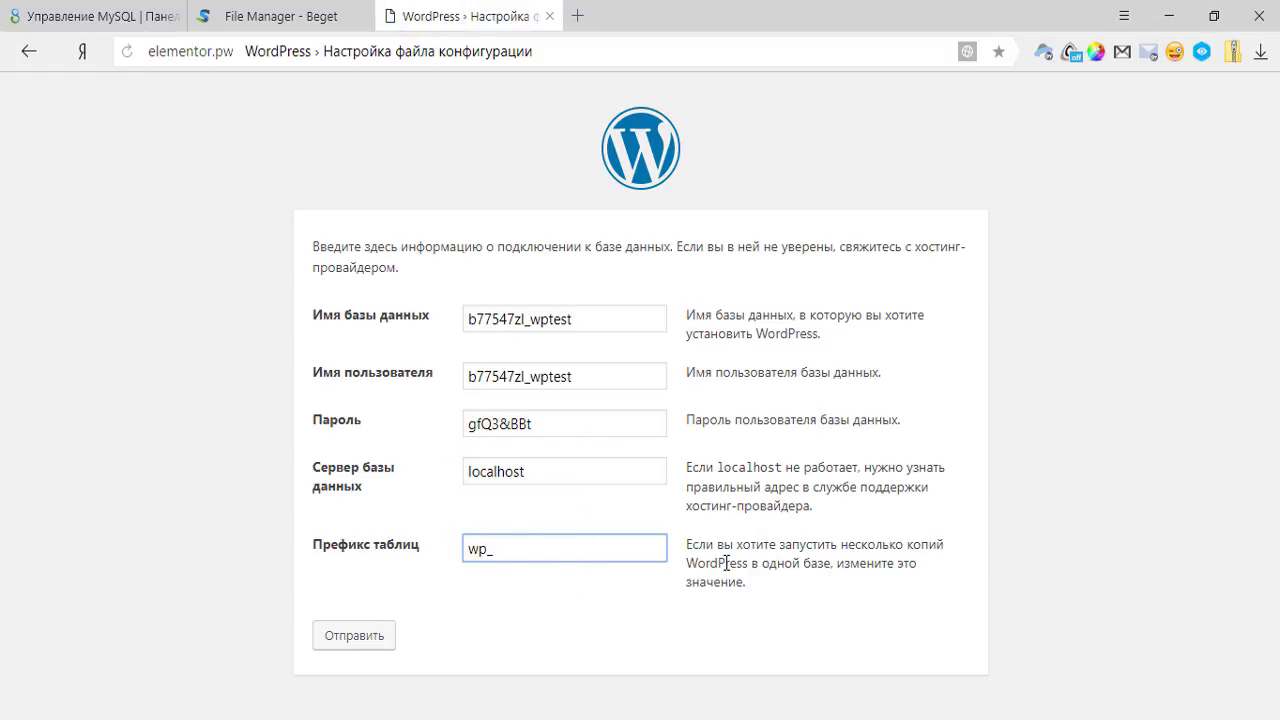
{"action": "left_click_drag", "start_coordinate": [688, 547], "coordinate": [793, 582]}
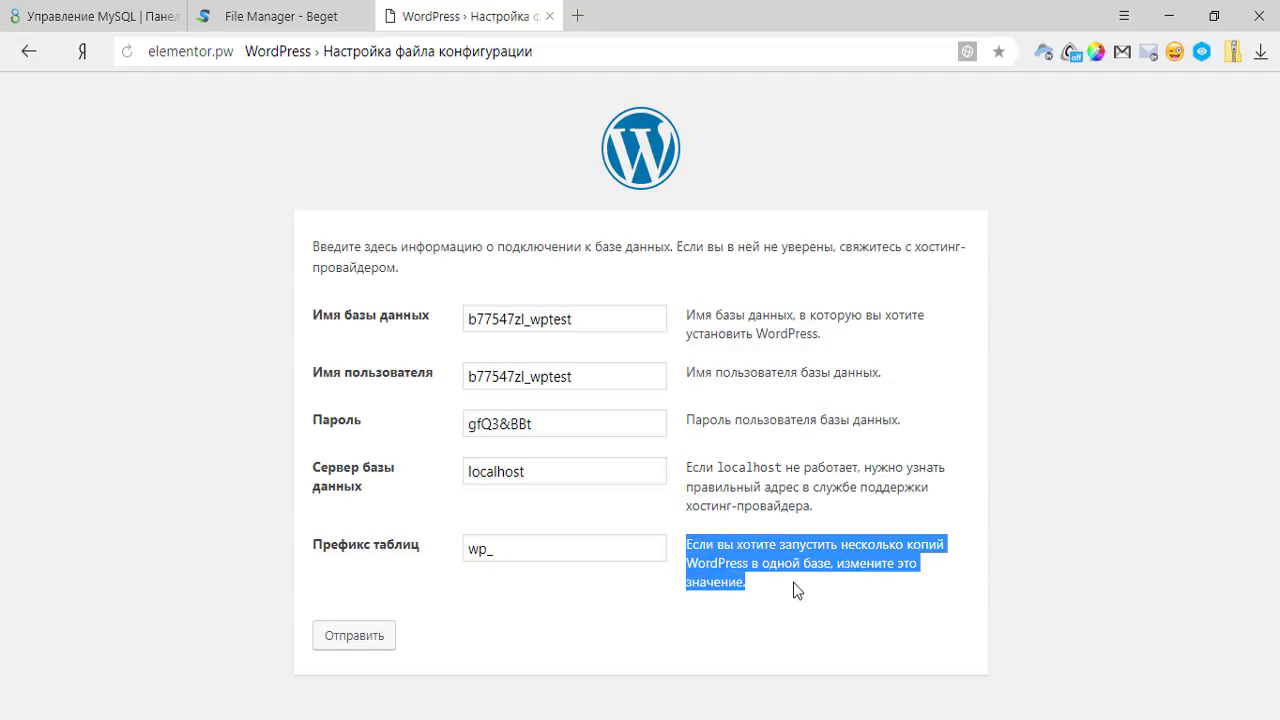
{"action": "left_click", "coordinate": [794, 582]}
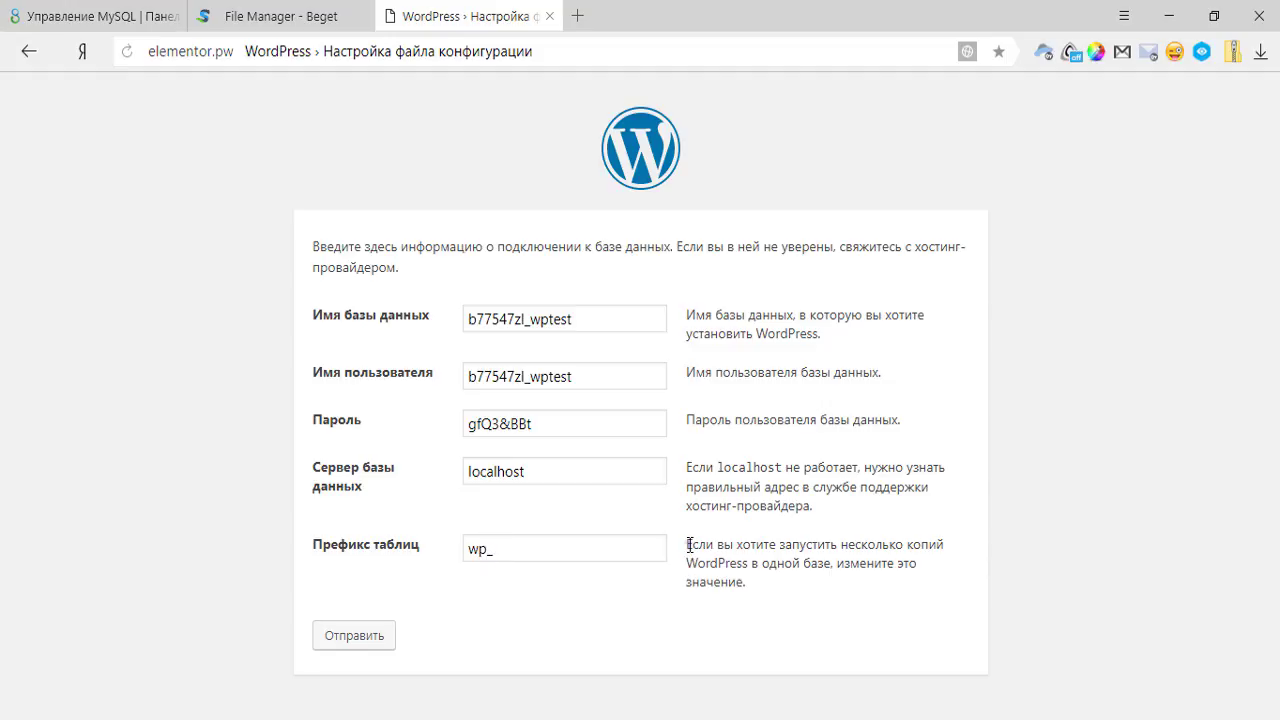
{"action": "left_click_drag", "start_coordinate": [689, 544], "coordinate": [750, 584]}
{"action": "left_click", "coordinate": [766, 586]}
Replace the wp_ table prefix with f54e_.
{"action": "double_click", "coordinate": [486, 546]}
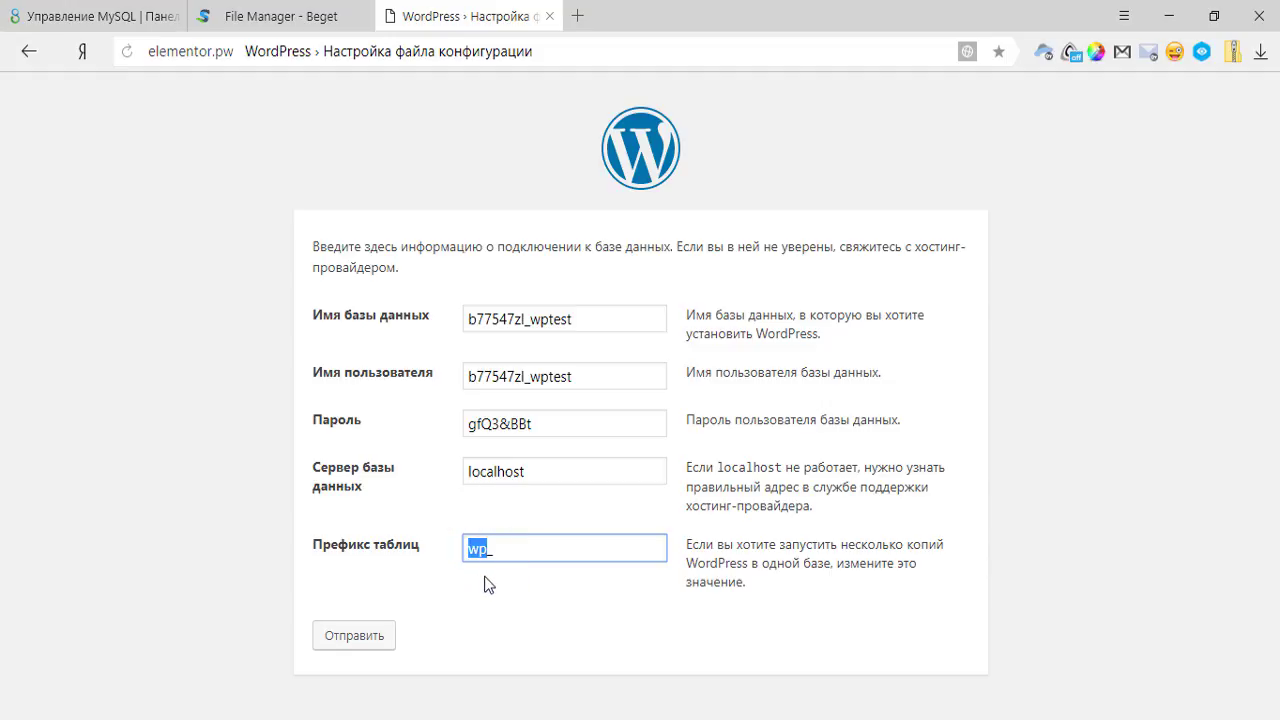
{"action": "left_click", "coordinate": [467, 424]}
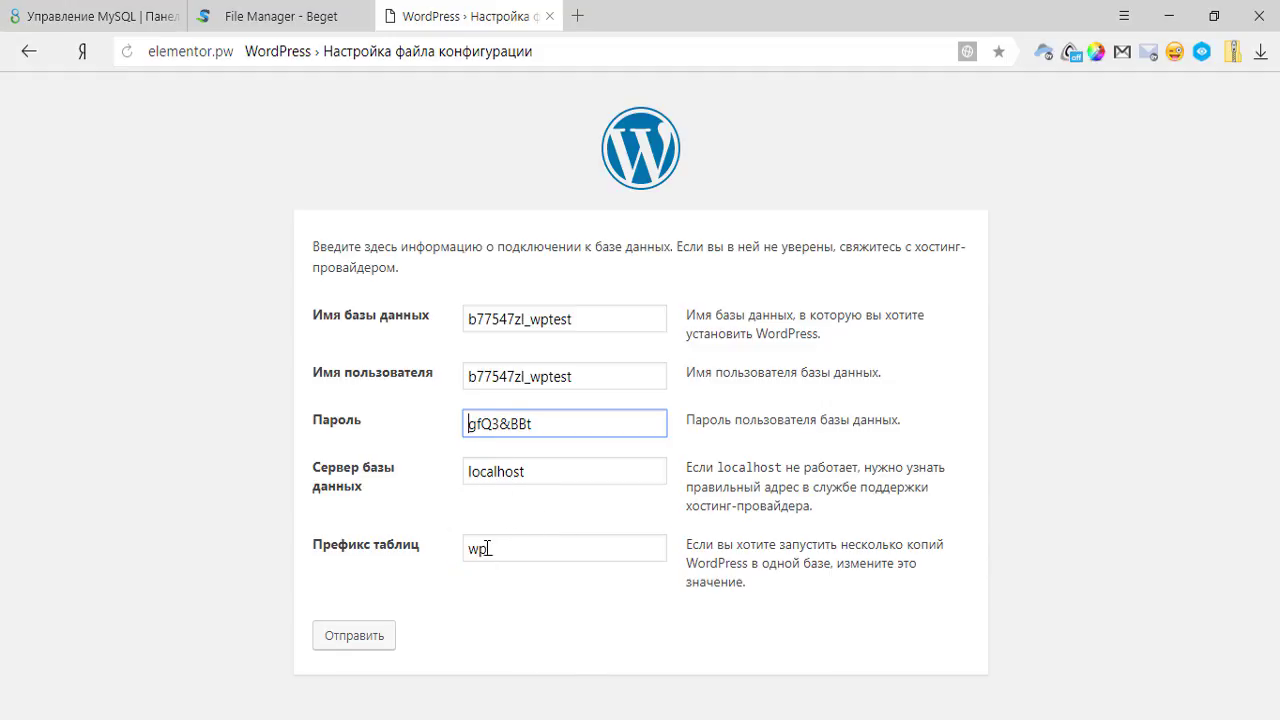
{"action": "double_click", "coordinate": [486, 548]}
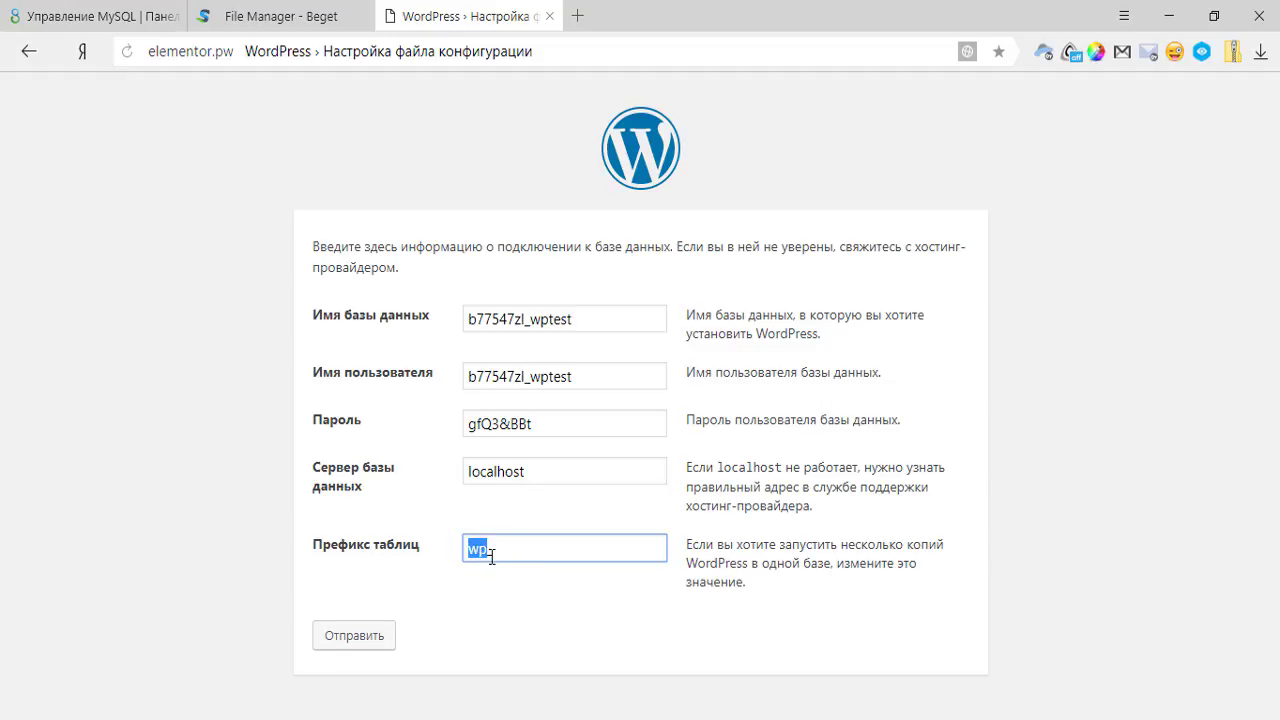
{"action": "type", "text": "f54e_"}
Submit the database connection details, then start the WordPress installation from the confirmation page.
{"action": "left_click", "coordinate": [374, 641]}
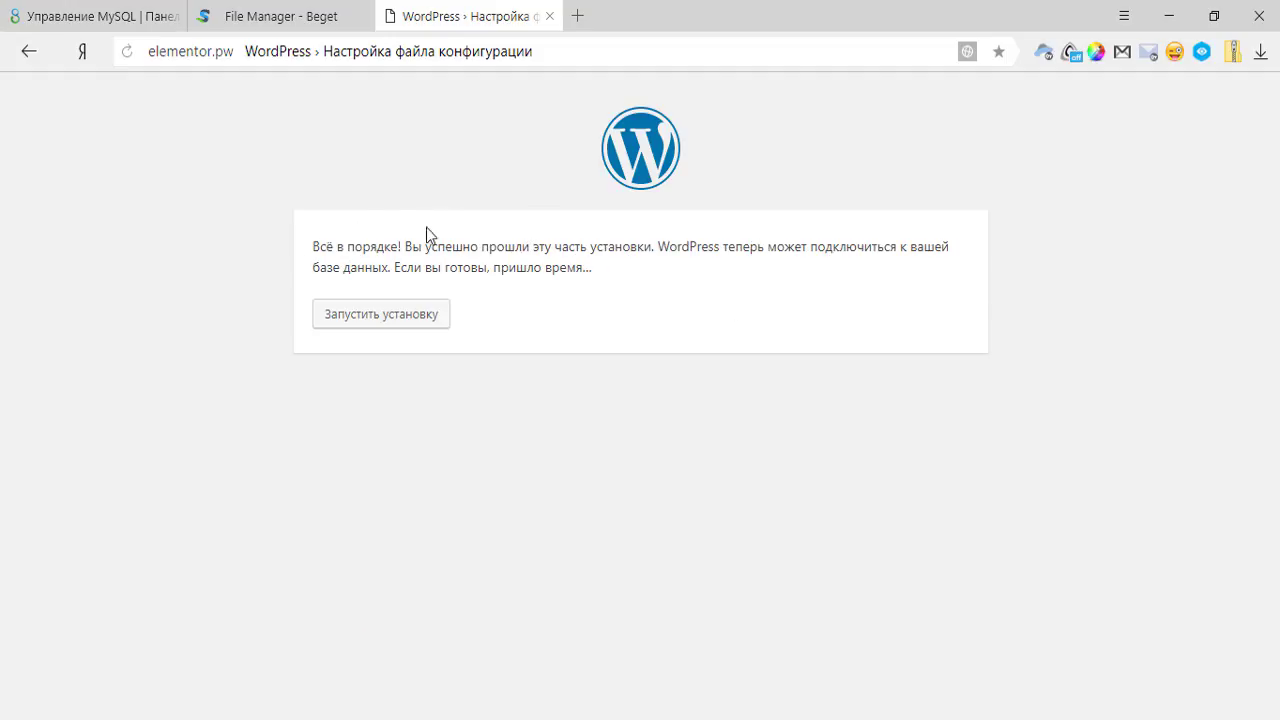
{"action": "left_click", "coordinate": [422, 326]}
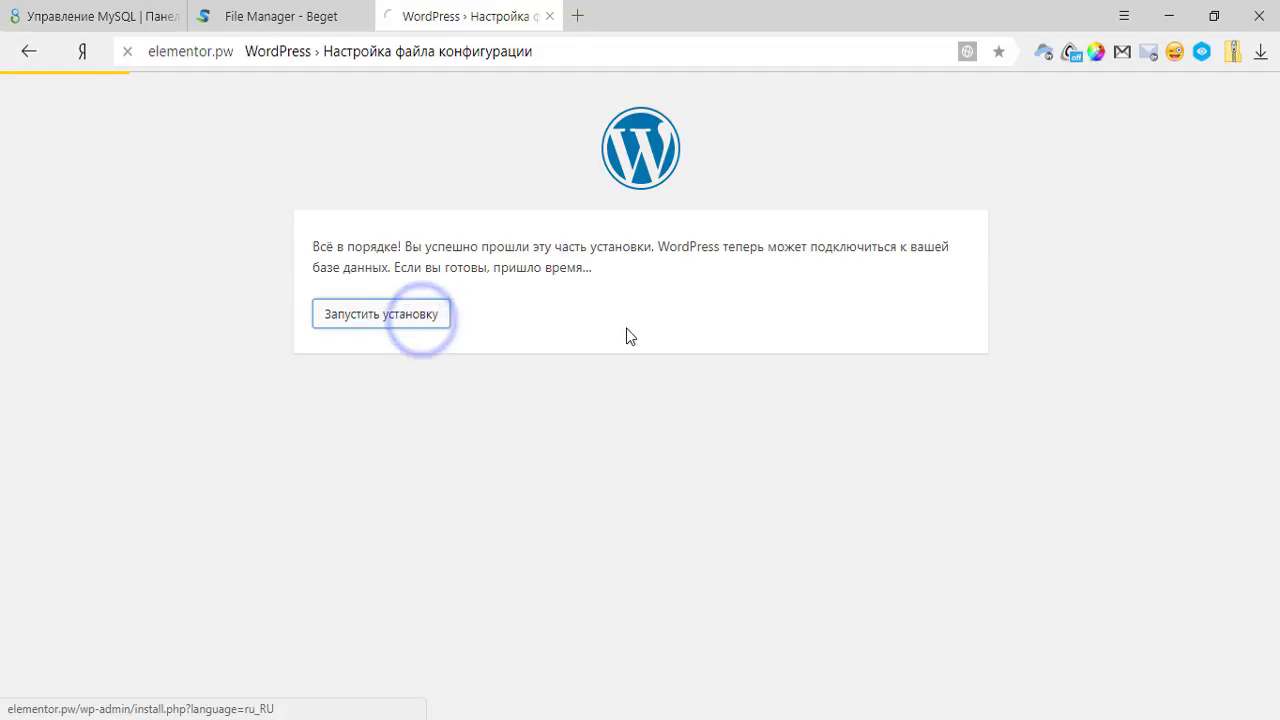
Enter the site name 'Мой тестовый сайт' and the admin username.
{"action": "scroll", "coordinate": [655, 348], "scroll_direction": "down", "scroll_amount": 2}
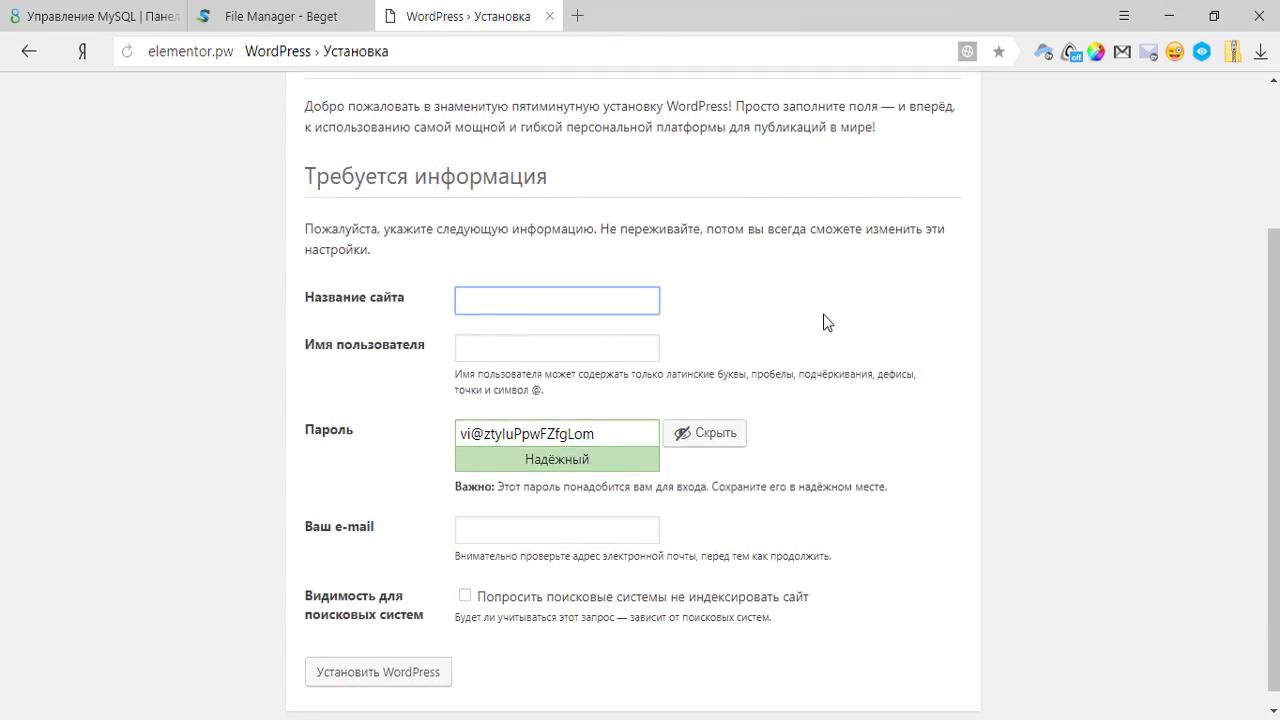
{"action": "type", "text": "Мой тестовый сайт"}
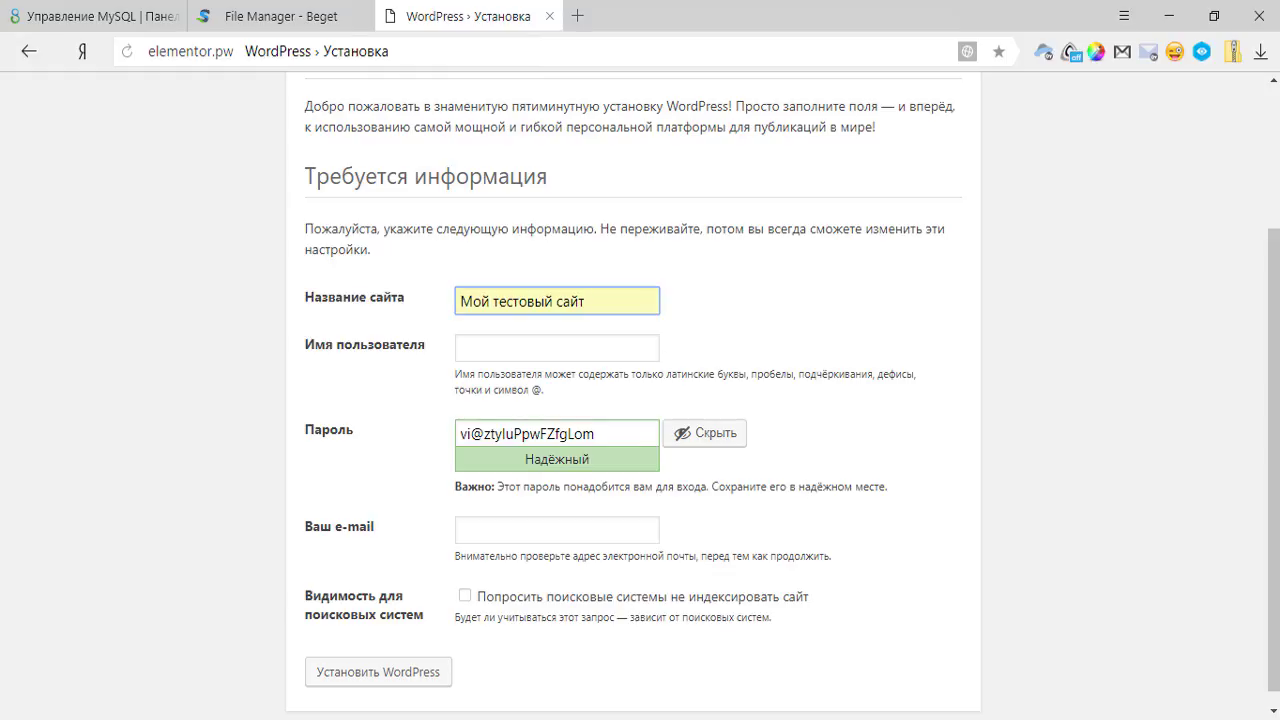
{"action": "key", "text": "Tab"}
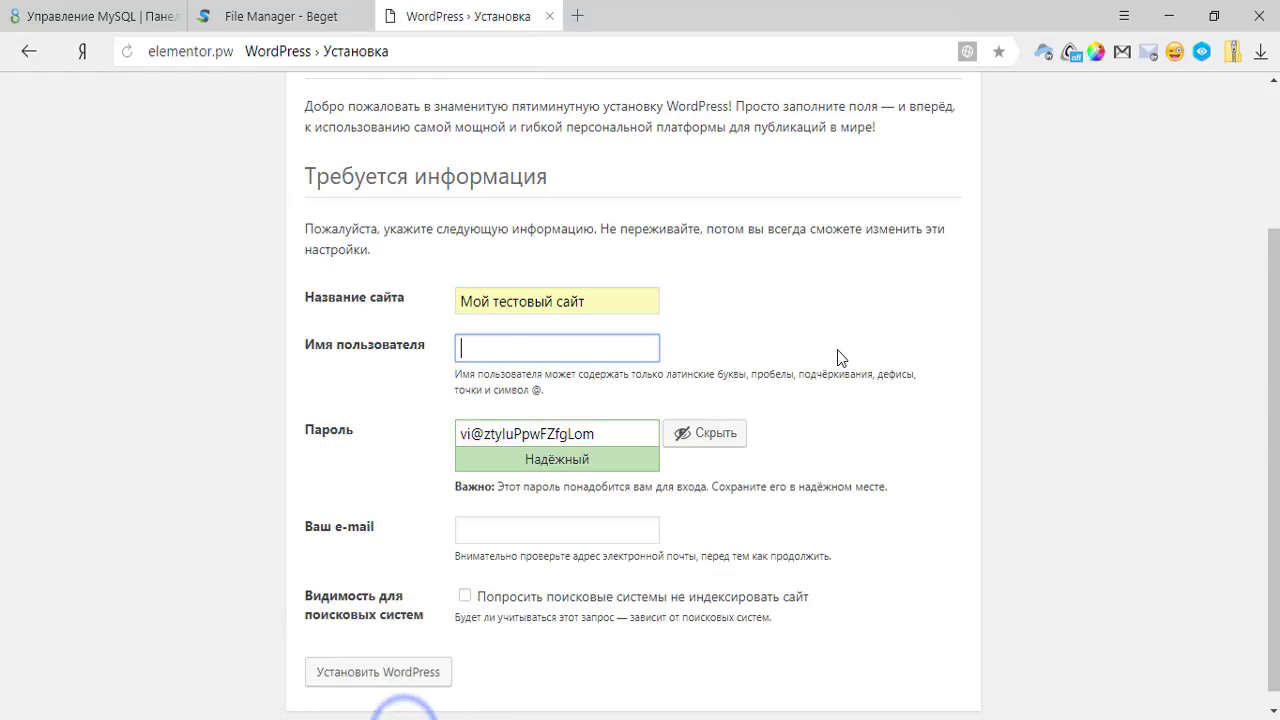
{"action": "type", "text": "footbal5"}
{"action": "left_click", "coordinate": [843, 352]}
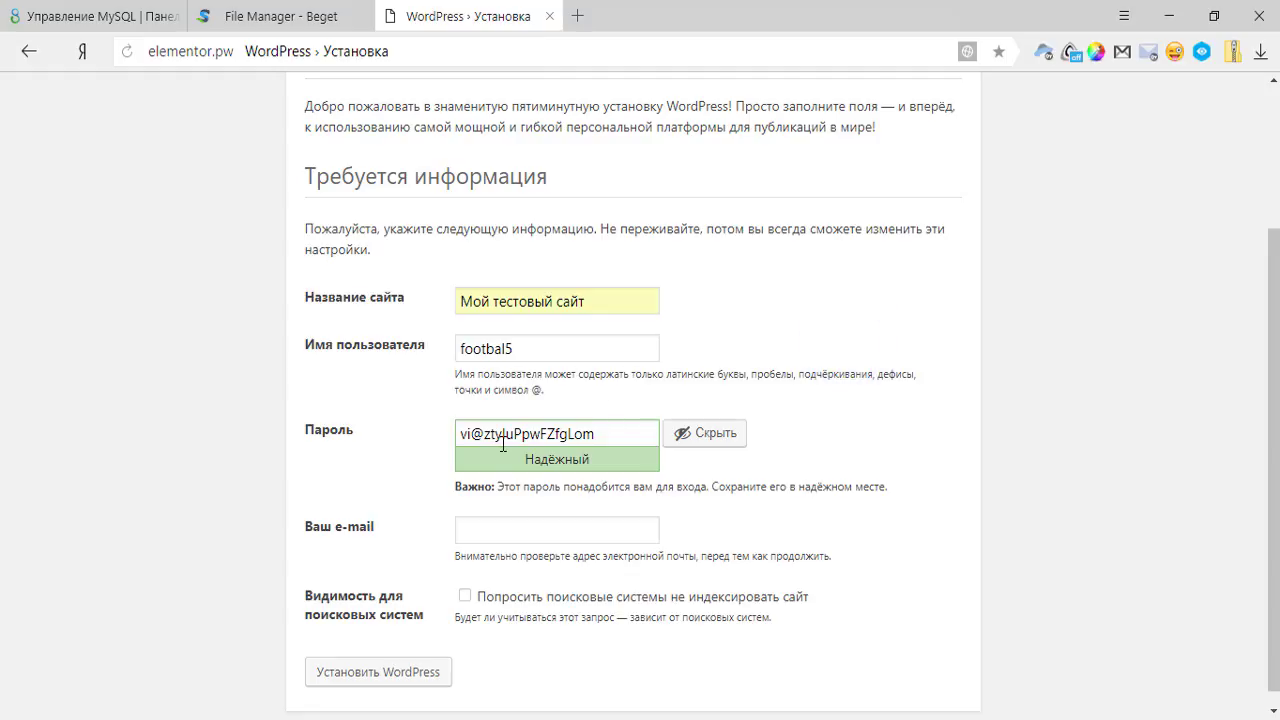
Copy the generated admin password and save it on a new line in the notes file.
{"action": "left_click", "coordinate": [606, 434]}
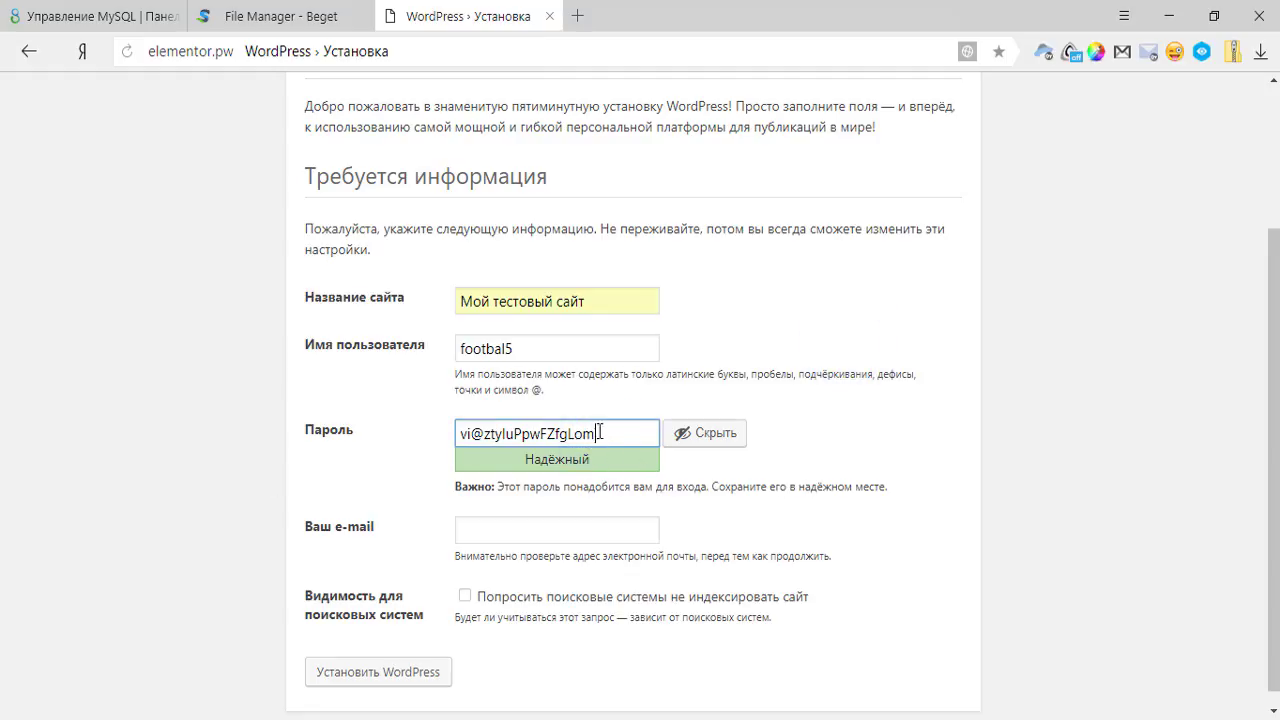
{"action": "left_click_drag", "start_coordinate": [620, 432], "coordinate": [423, 434]}
{"action": "key", "text": "ctrl+c"}
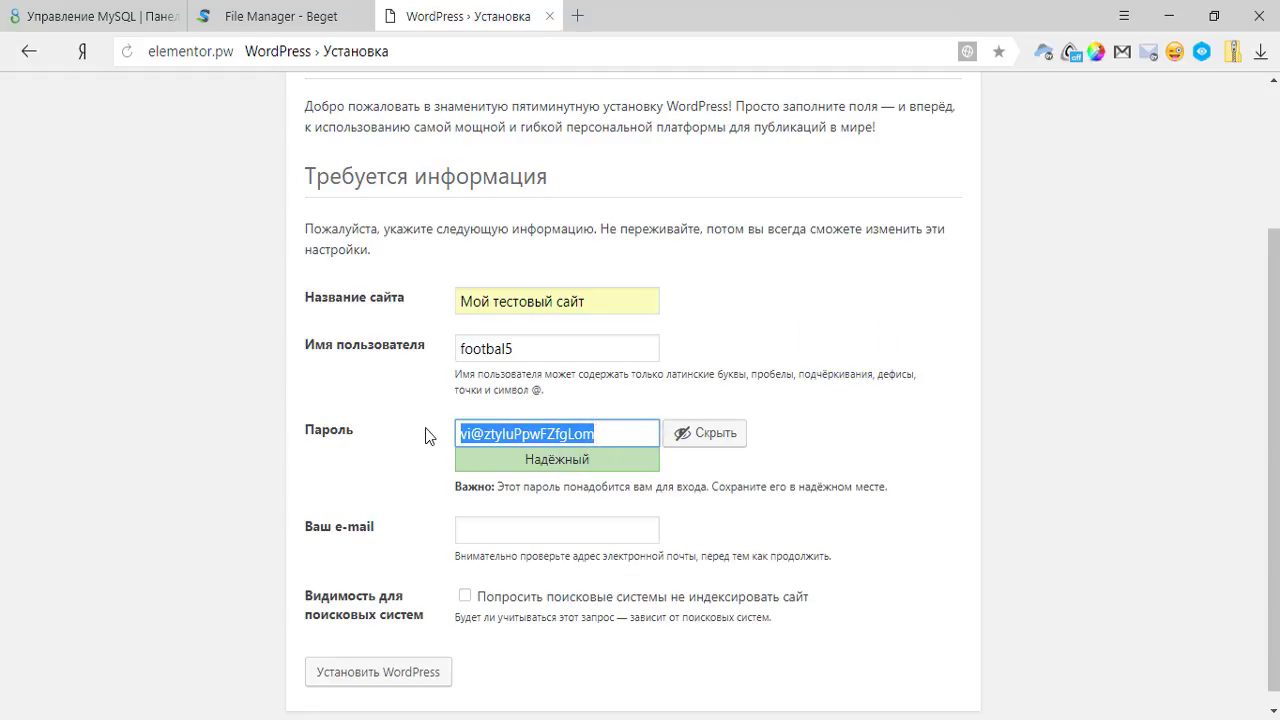
{"action": "key", "text": "alt+Tab"}
{"action": "left_click", "coordinate": [389, 257]}
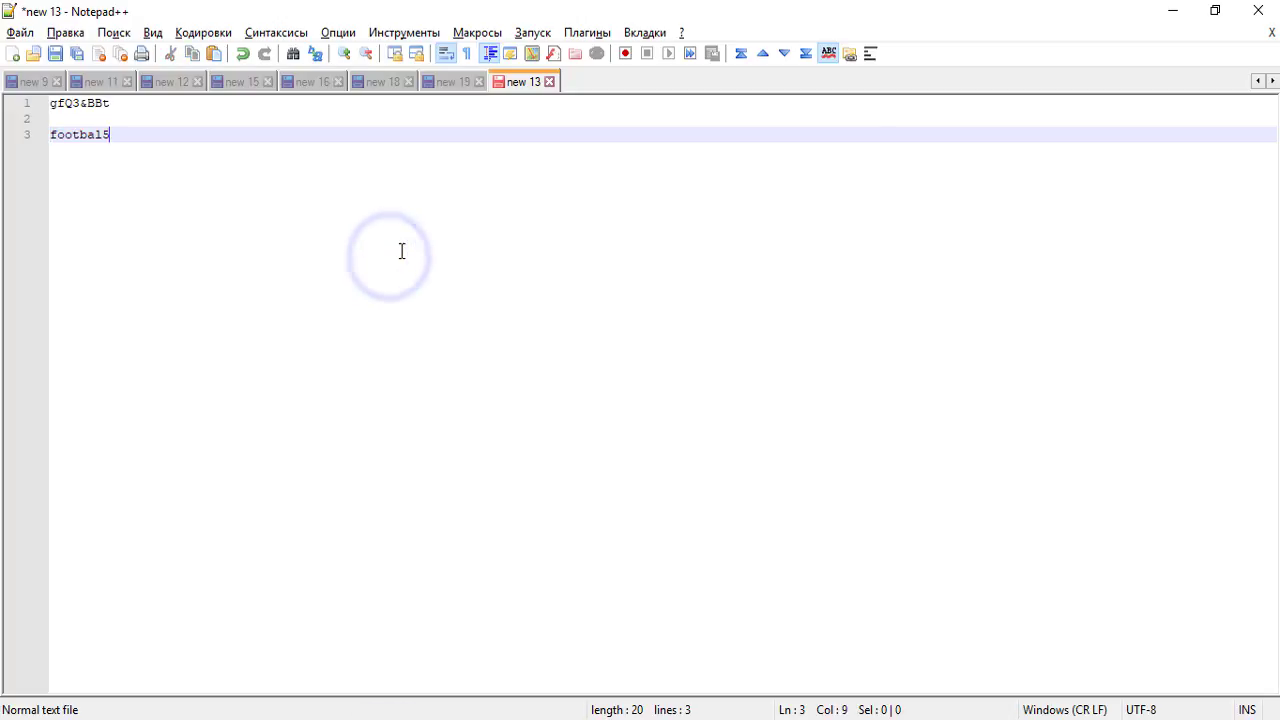
{"action": "key", "text": "Return"}
{"action": "key", "text": "ctrl+v"}
{"action": "key", "text": "alt+Tab"}
Fill in the admin e-mail, discourage search engine indexing, and run the installation.
{"action": "left_click", "coordinate": [606, 535]}
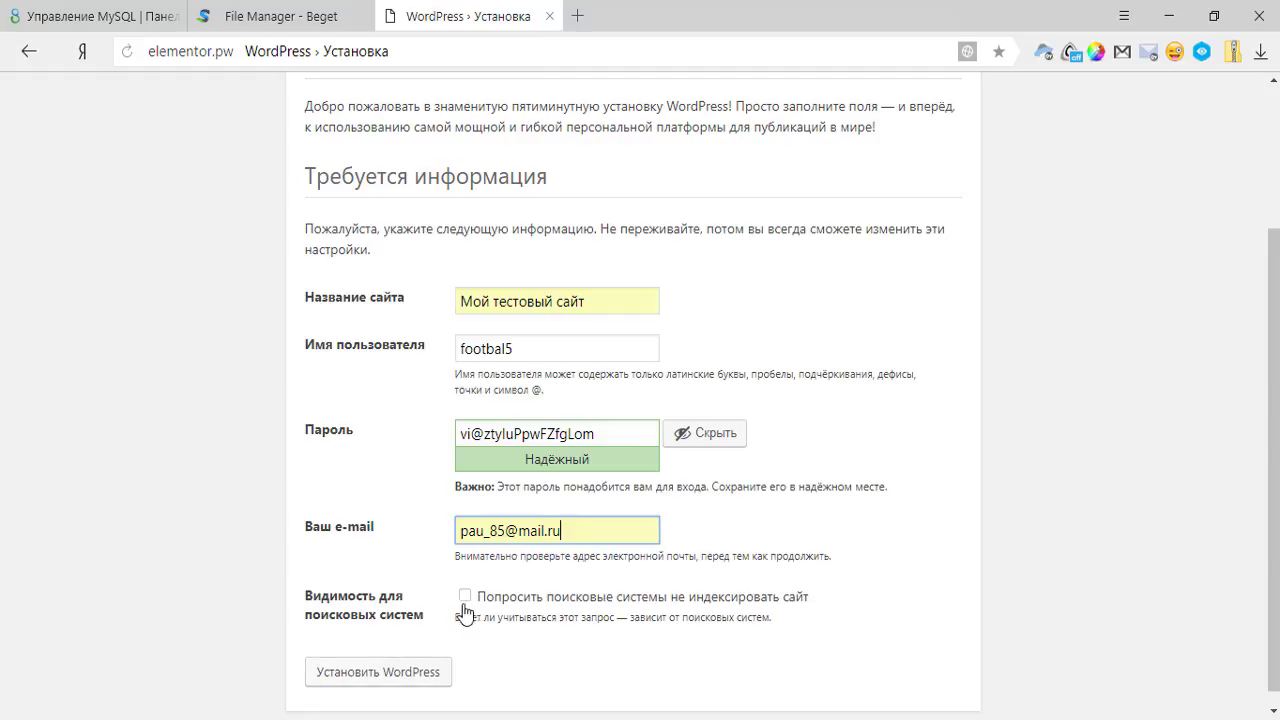
{"action": "left_click", "coordinate": [465, 597]}
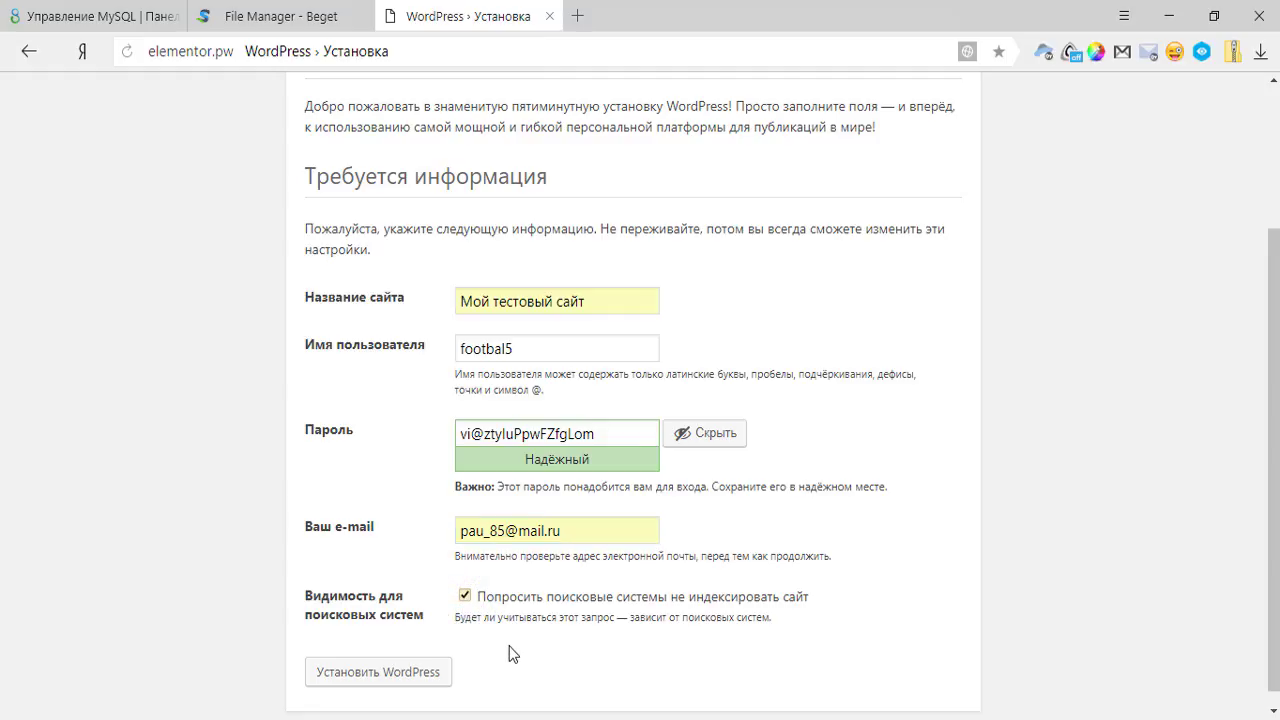
{"action": "left_click", "coordinate": [406, 676]}
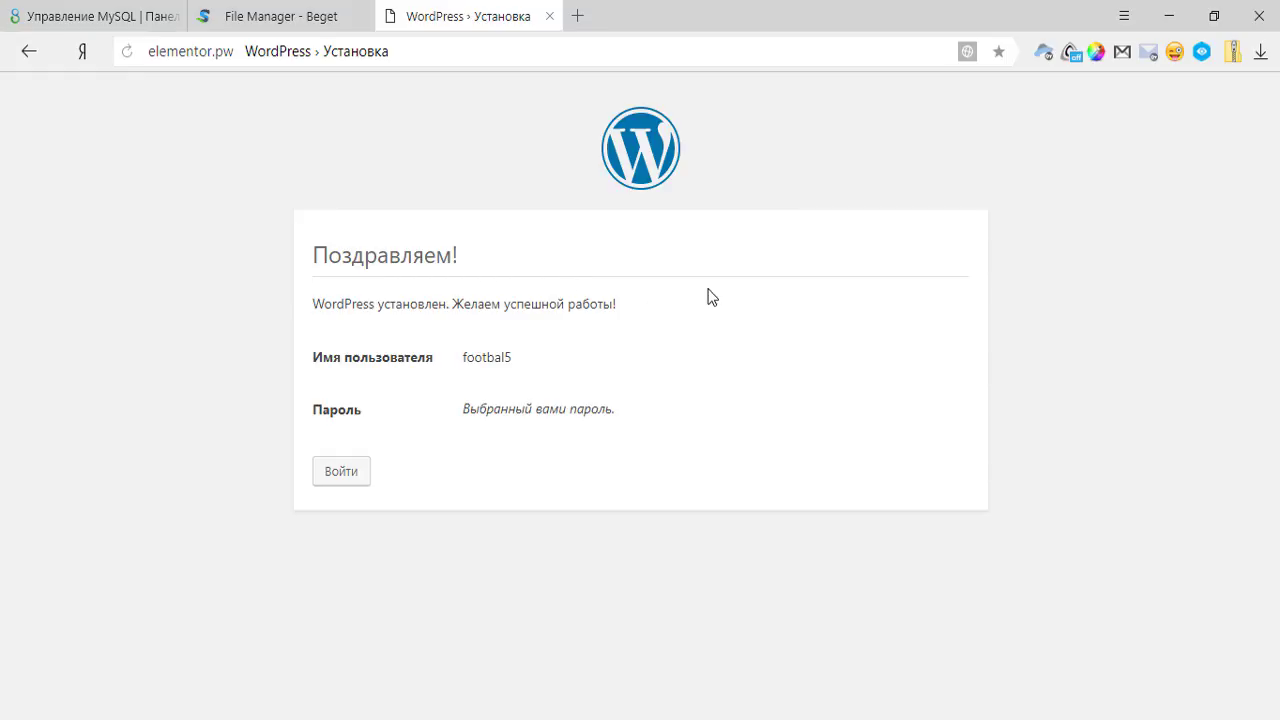
Go to the login page and paste the saved admin username from the notes.
{"action": "left_click", "coordinate": [345, 471]}
{"action": "key", "text": "alt+Tab"}
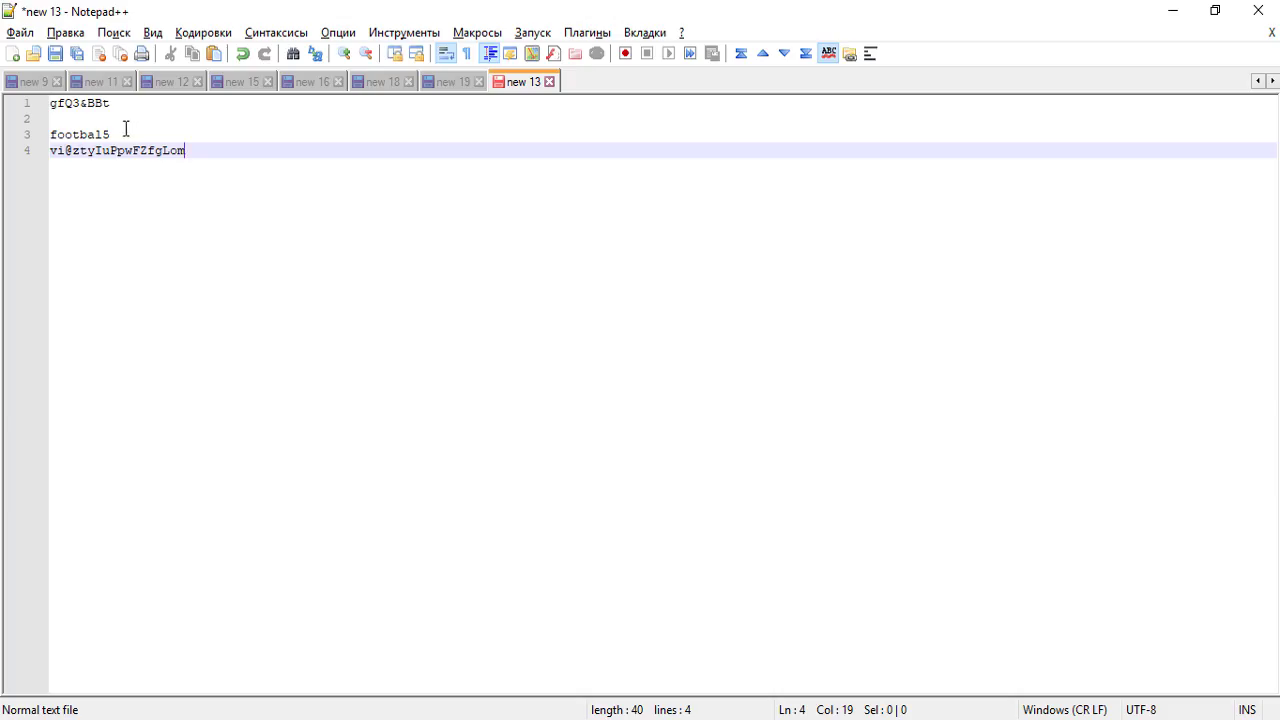
{"action": "double_click", "coordinate": [90, 134]}
{"action": "key", "text": "ctrl+c"}
{"action": "key", "text": "alt+Tab"}
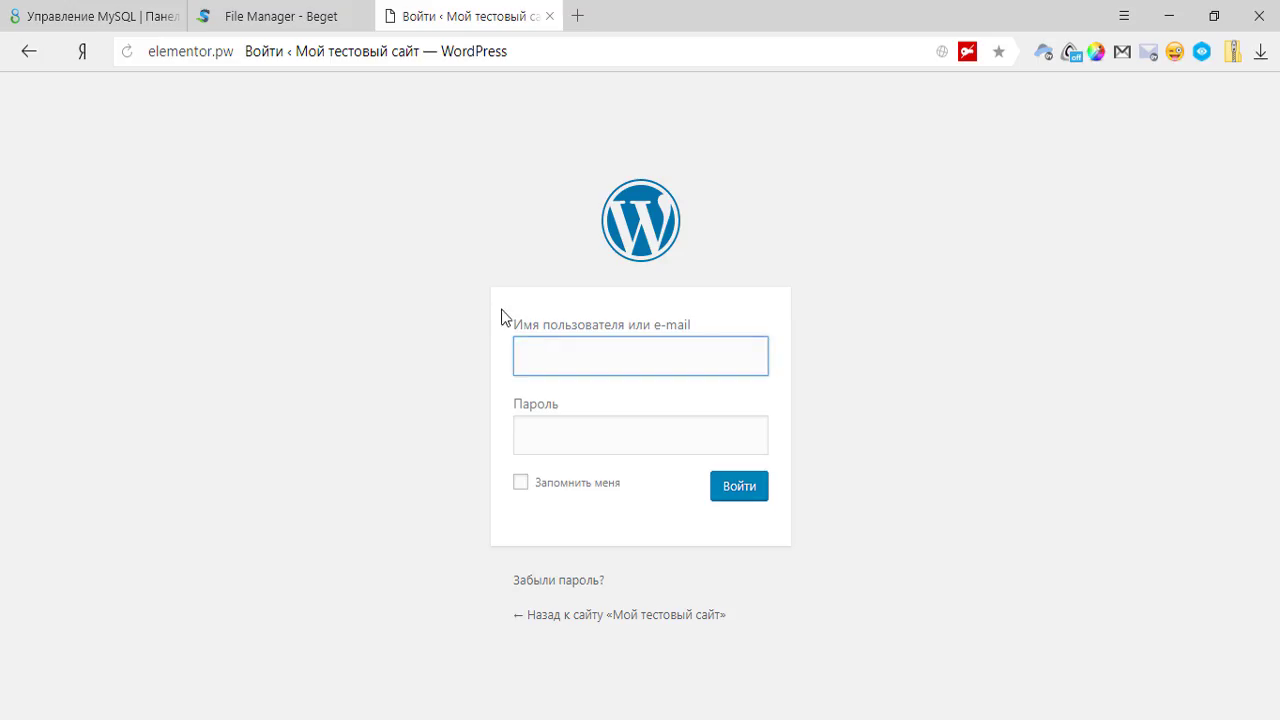
{"action": "key", "text": "ctrl+v"}
{"action": "key", "text": "Tab"}
Paste the saved password, enable Запомнить меня, and log in to the dashboard.
{"action": "key", "text": "alt+Tab"}
{"action": "triple_click", "coordinate": [194, 150]}
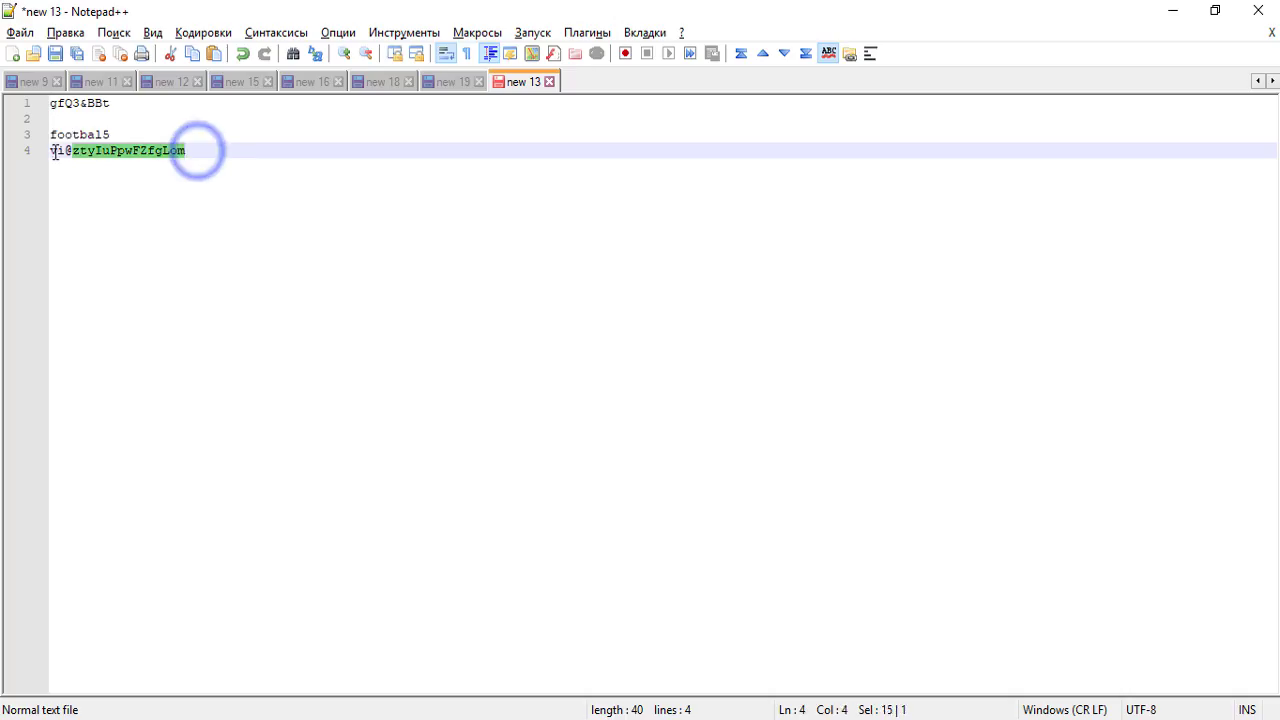
{"action": "key", "text": "ctrl+c"}
{"action": "key", "text": "alt+Tab"}
{"action": "left_click", "coordinate": [655, 431]}
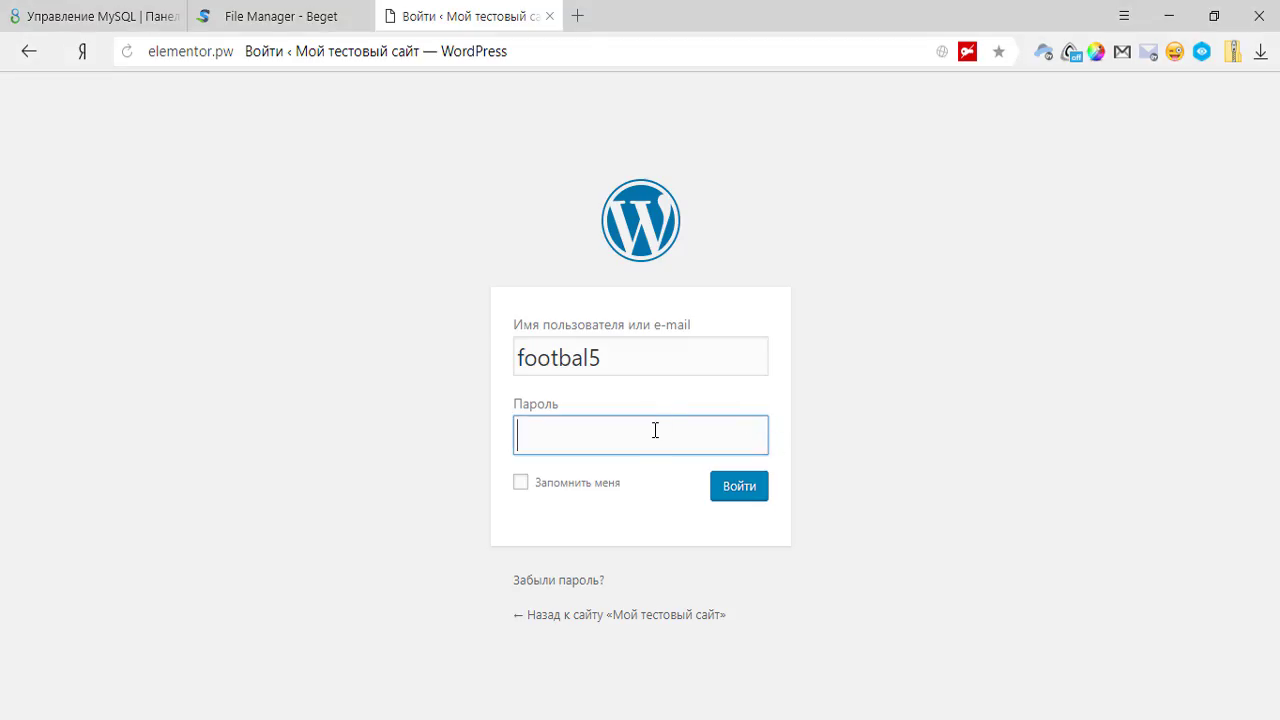
{"action": "key", "text": "ctrl+v"}
{"action": "key", "text": "Tab"}
{"action": "key", "text": "space"}
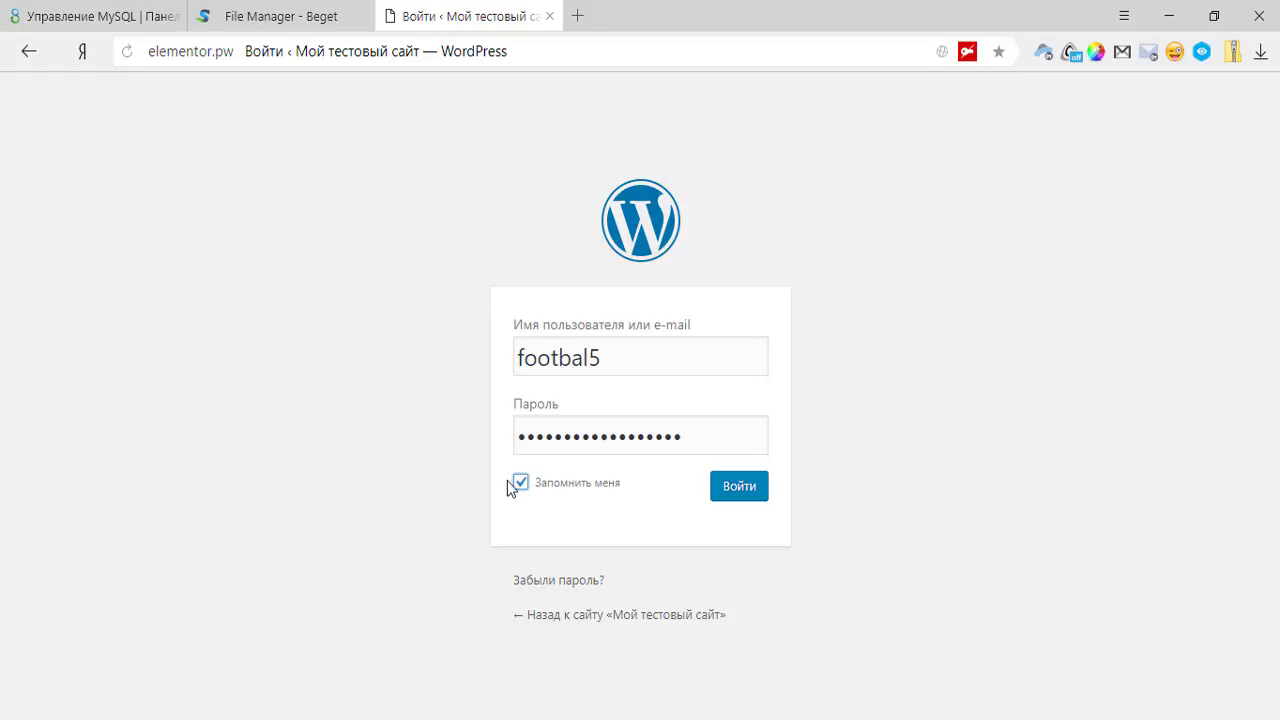
{"action": "left_click", "coordinate": [732, 494]}
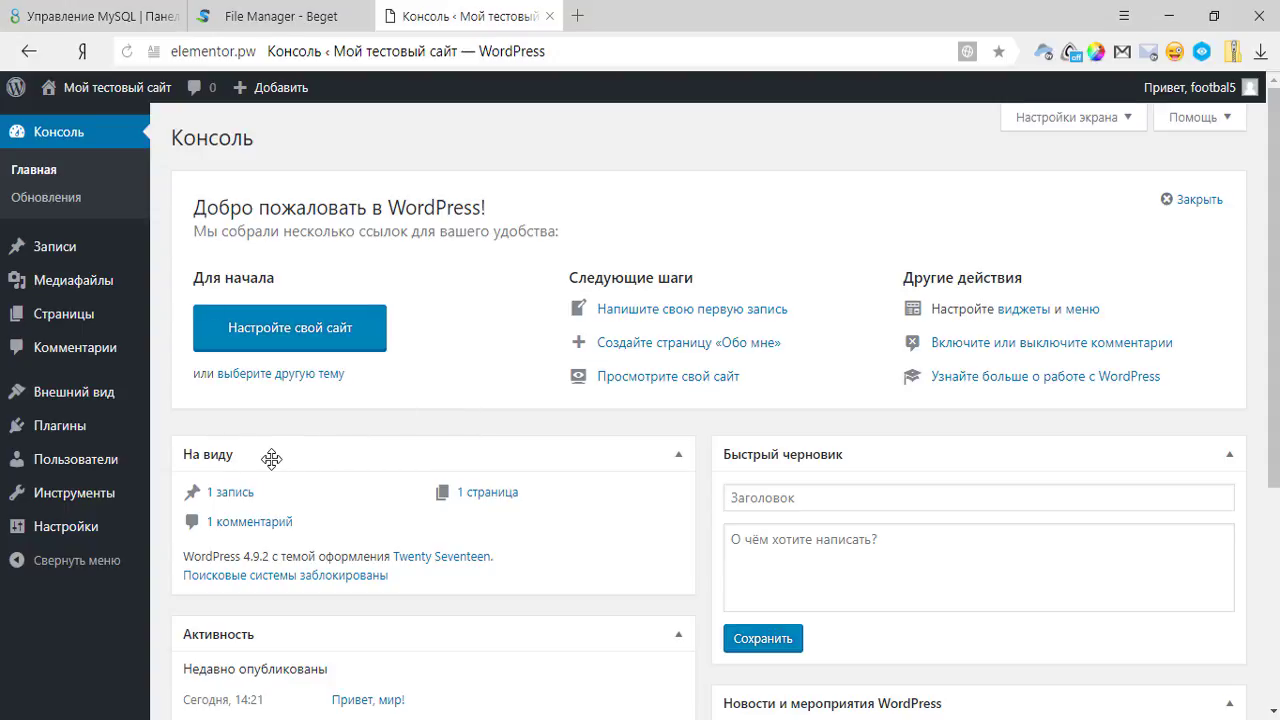
In Настройки > Чтение, uncheck the search-engine visibility box and save the changes.
{"action": "mouse_move", "coordinate": [77, 533]}
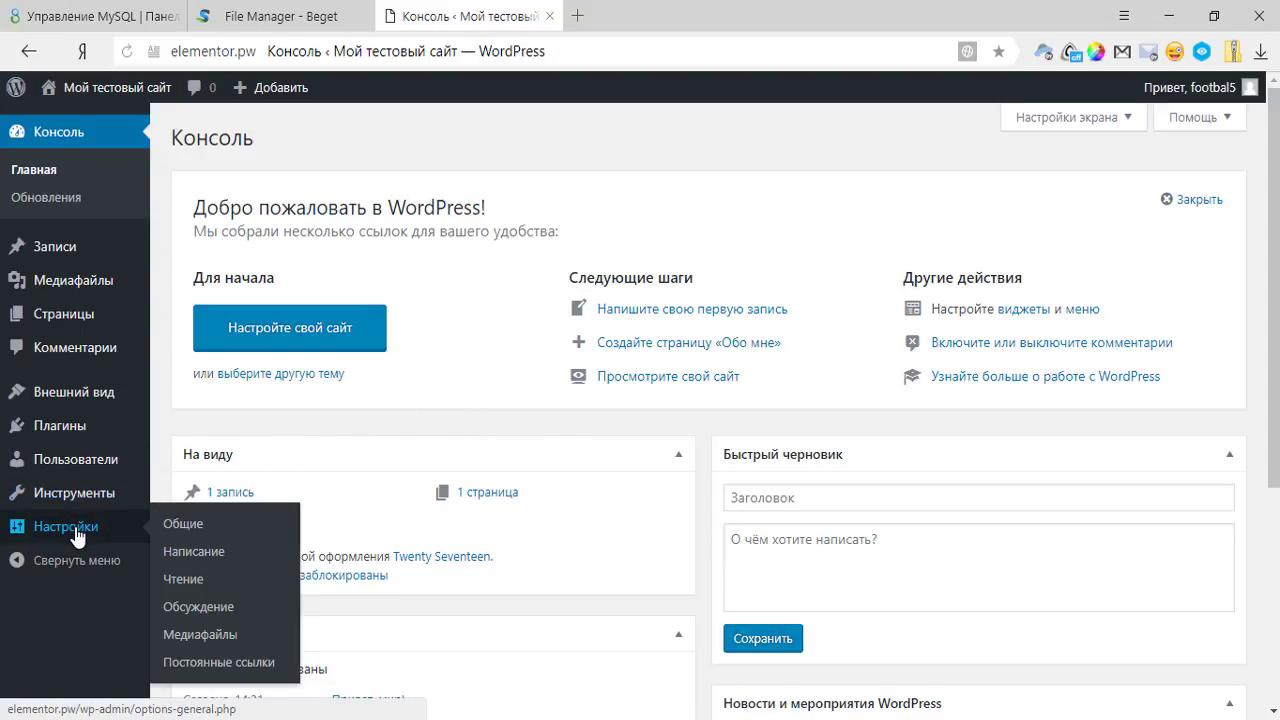
{"action": "left_click", "coordinate": [185, 579]}
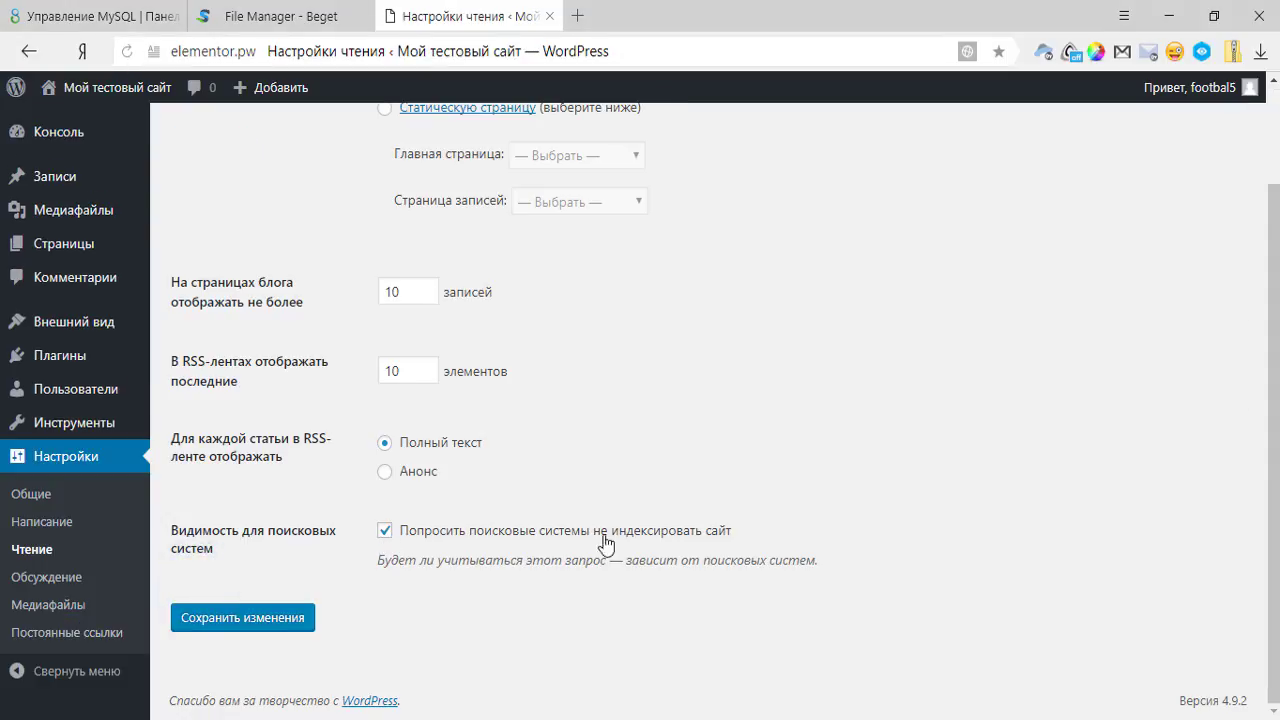
{"action": "left_click", "coordinate": [385, 531]}
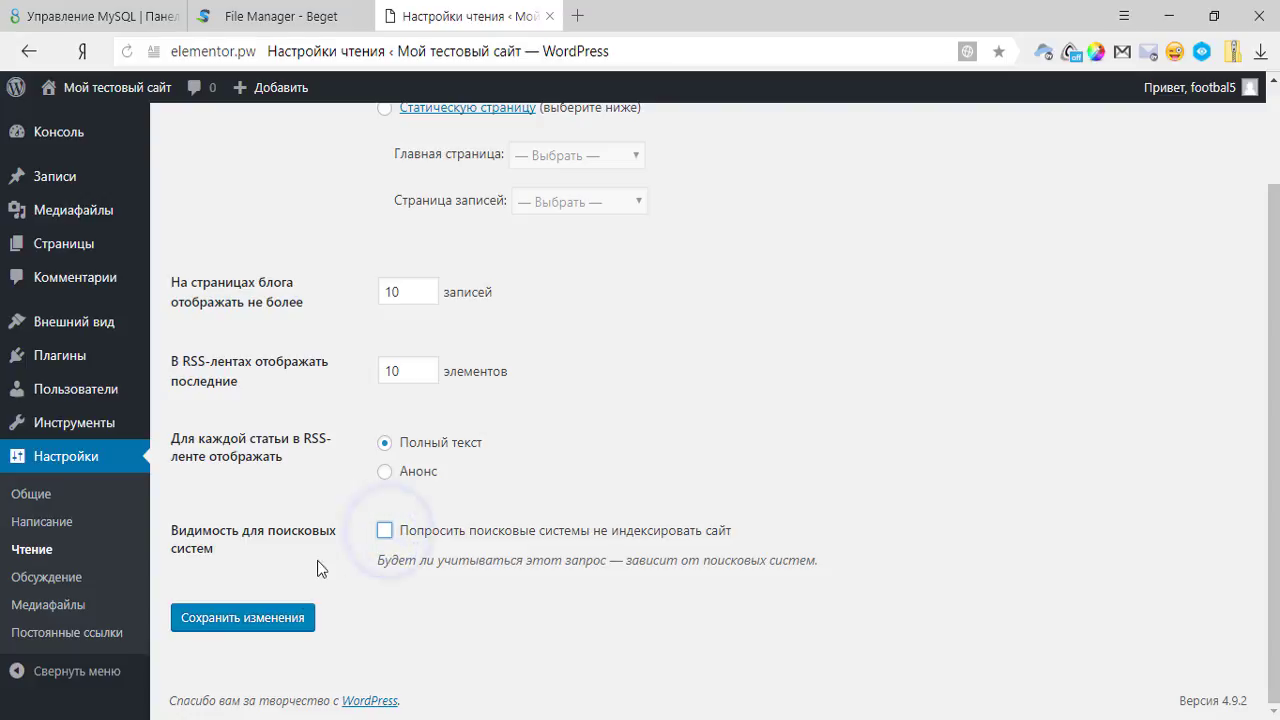
{"action": "left_click", "coordinate": [198, 618]}
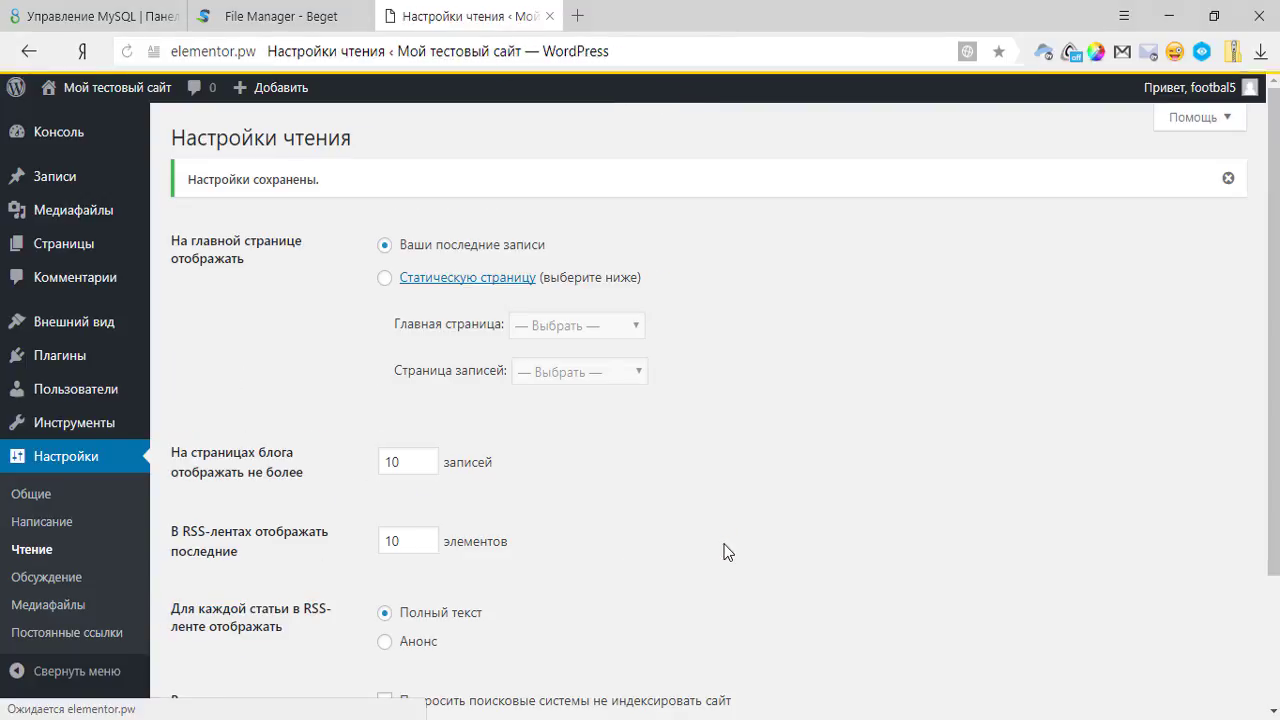
{"action": "scroll", "coordinate": [727, 552], "scroll_direction": "down", "scroll_amount": 3}
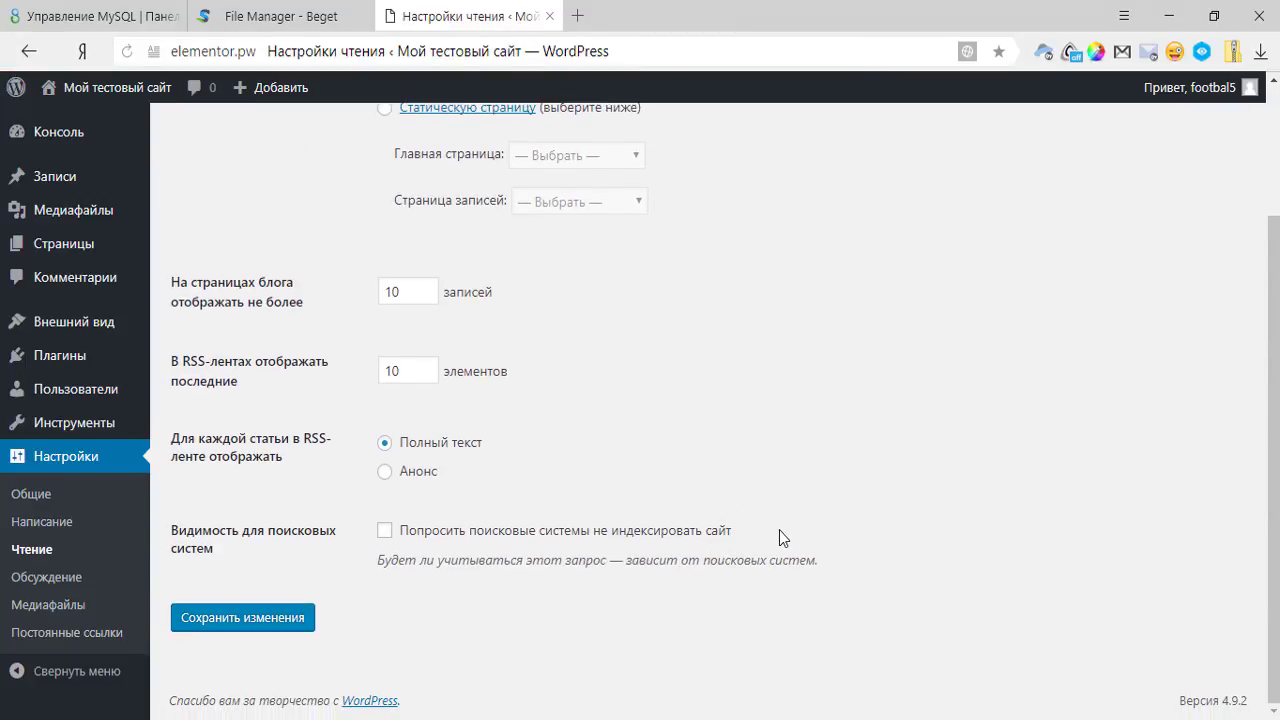
{"action": "scroll", "coordinate": [805, 508], "scroll_direction": "up", "scroll_amount": 3}
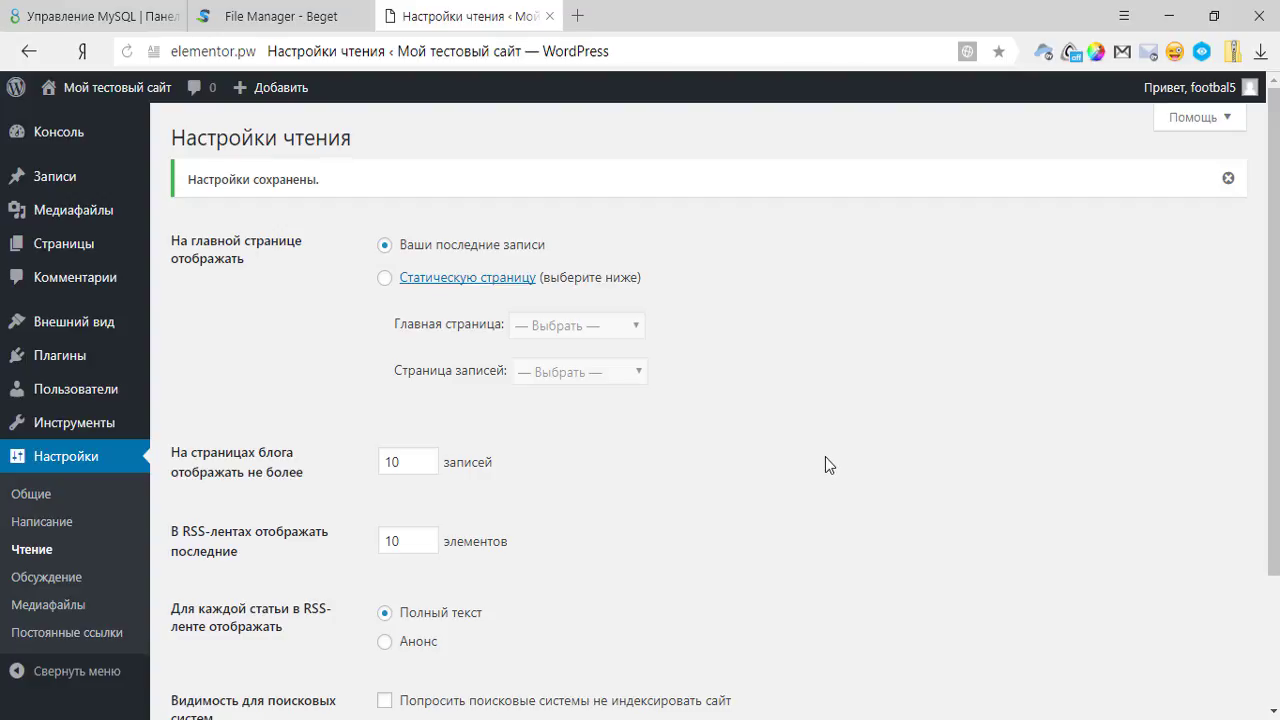